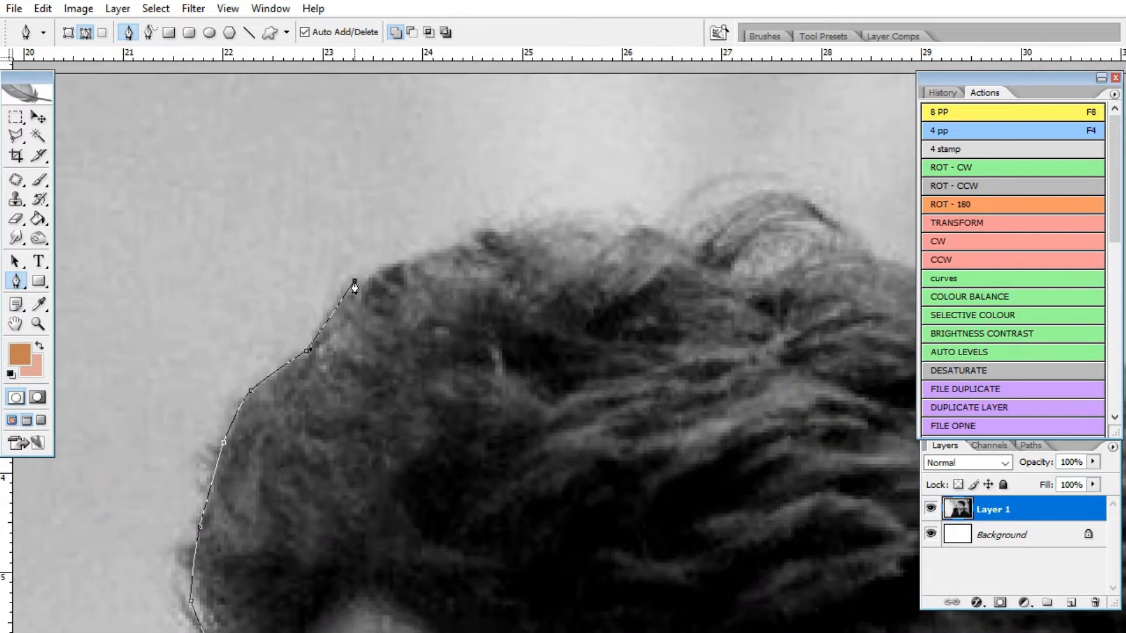
Step: Continue the pen path along the upper outline of the man's hair, over the crown towards the ear side
{"action": "left_click_drag", "start_coordinate": [562, 222], "coordinate": [574, 222]}
{"action": "left_click_drag", "start_coordinate": [617, 229], "coordinate": [628, 230]}
{"action": "left_click_drag", "start_coordinate": [654, 226], "coordinate": [409, 237]}
{"action": "left_click_drag", "start_coordinate": [561, 267], "coordinate": [426, 171]}
{"action": "left_click", "coordinate": [544, 211]}
{"action": "left_click", "coordinate": [615, 228]}
{"action": "left_click", "coordinate": [668, 262]}
{"action": "left_click", "coordinate": [707, 291]}
{"action": "left_click", "coordinate": [770, 323]}
{"action": "left_click_drag", "start_coordinate": [768, 326], "coordinate": [656, 206]}
{"action": "left_click", "coordinate": [685, 238]}
{"action": "left_click", "coordinate": [743, 278]}
{"action": "left_click", "coordinate": [783, 323]}
Step: Extend the pen path down the back of the man's hair to the top of his ear
{"action": "left_click_drag", "start_coordinate": [780, 352], "coordinate": [643, 186]}
{"action": "left_click", "coordinate": [687, 256]}
{"action": "left_click", "coordinate": [701, 309]}
{"action": "left_click", "coordinate": [696, 373]}
{"action": "left_click_drag", "start_coordinate": [697, 376], "coordinate": [676, 255]}
{"action": "left_click", "coordinate": [695, 295]}
{"action": "left_click_drag", "start_coordinate": [666, 386], "coordinate": [714, 226]}
{"action": "left_click_drag", "start_coordinate": [728, 252], "coordinate": [725, 260]}
{"action": "left_click_drag", "start_coordinate": [706, 292], "coordinate": [700, 299]}
{"action": "left_click_drag", "start_coordinate": [678, 341], "coordinate": [673, 349]}
{"action": "left_click_drag", "start_coordinate": [663, 384], "coordinate": [661, 265]}
{"action": "left_click_drag", "start_coordinate": [656, 277], "coordinate": [652, 285]}
{"action": "left_click_drag", "start_coordinate": [627, 328], "coordinate": [625, 335]}
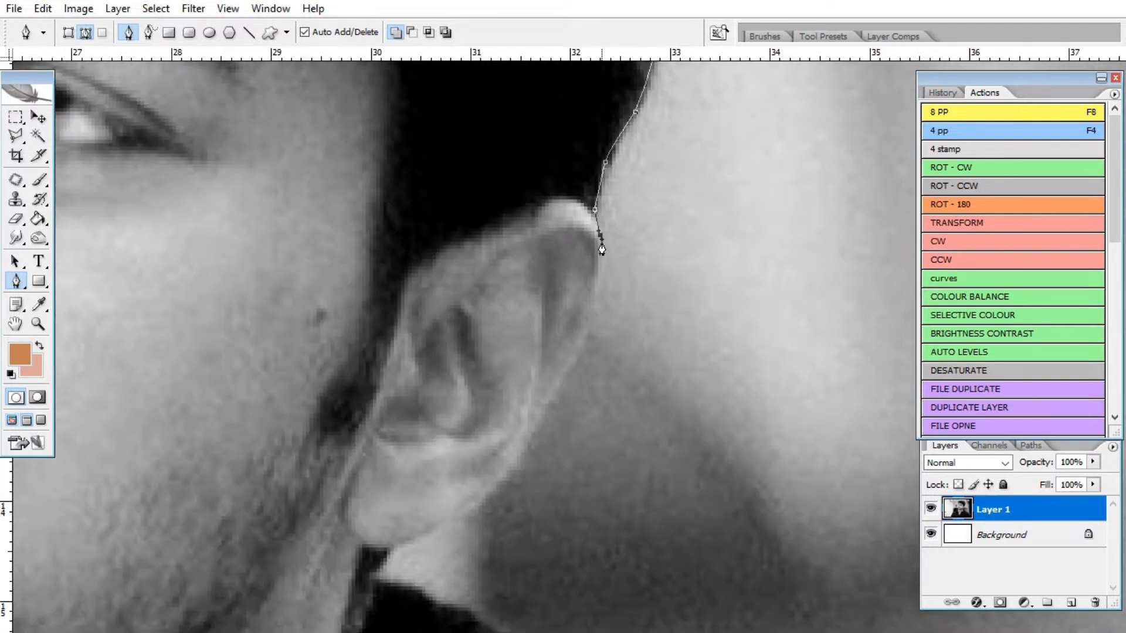
Step: Trace the pen path around the outer edge of the ear and lobe to the tip of the sweater collar
{"action": "left_click_drag", "start_coordinate": [600, 244], "coordinate": [654, 185]}
{"action": "left_click_drag", "start_coordinate": [651, 241], "coordinate": [649, 249]}
{"action": "left_click", "coordinate": [612, 334]}
{"action": "left_click_drag", "start_coordinate": [593, 363], "coordinate": [692, 214]}
{"action": "left_click", "coordinate": [678, 237]}
{"action": "left_click", "coordinate": [660, 262]}
{"action": "left_click", "coordinate": [624, 300]}
{"action": "left_click", "coordinate": [591, 318]}
{"action": "left_click", "coordinate": [562, 332]}
{"action": "left_click", "coordinate": [545, 340]}
{"action": "left_click", "coordinate": [526, 368]}
{"action": "left_click_drag", "start_coordinate": [497, 328], "coordinate": [390, 181]}
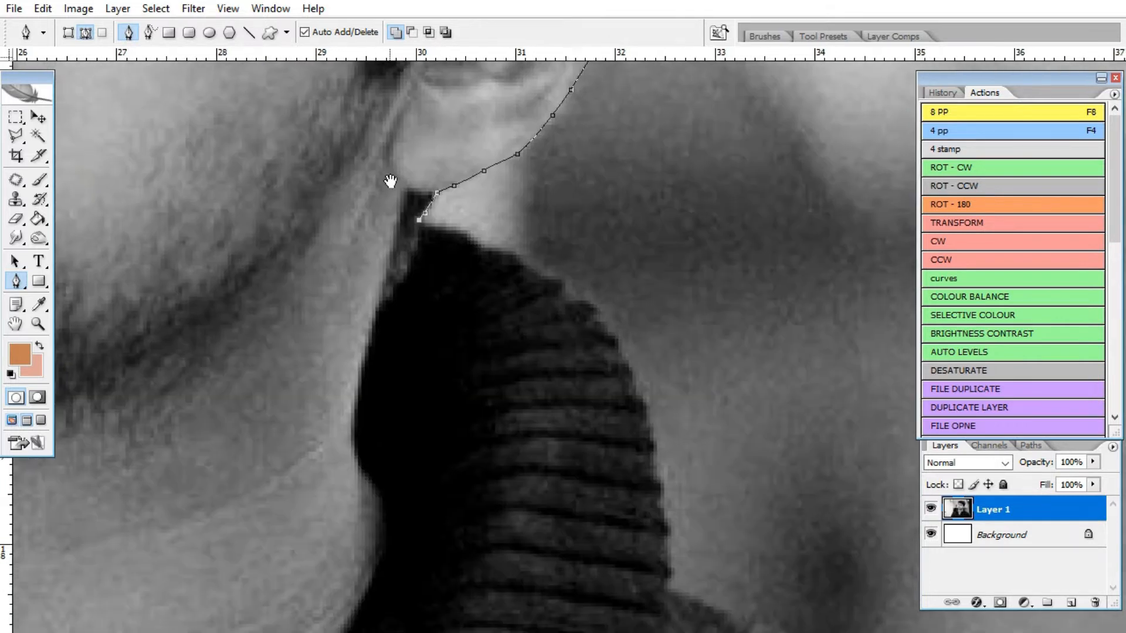
Step: Trace the pen path down the outer edge of the ribbed collar below the ear to the shoulder
{"action": "left_click", "coordinate": [492, 252]}
{"action": "left_click", "coordinate": [540, 270]}
{"action": "left_click", "coordinate": [574, 293]}
{"action": "left_click", "coordinate": [616, 340]}
{"action": "left_click", "coordinate": [633, 388]}
{"action": "left_click", "coordinate": [645, 439]}
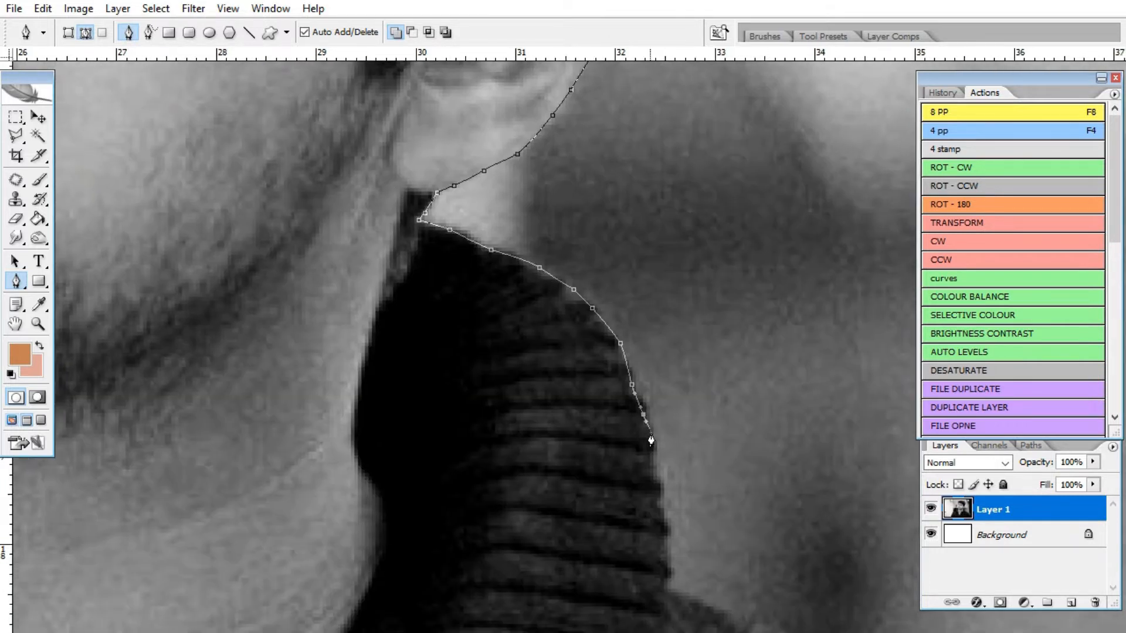
{"action": "left_click", "coordinate": [657, 469]}
{"action": "left_click_drag", "start_coordinate": [636, 387], "coordinate": [604, 201]}
{"action": "left_click", "coordinate": [600, 201]}
{"action": "left_click", "coordinate": [630, 302]}
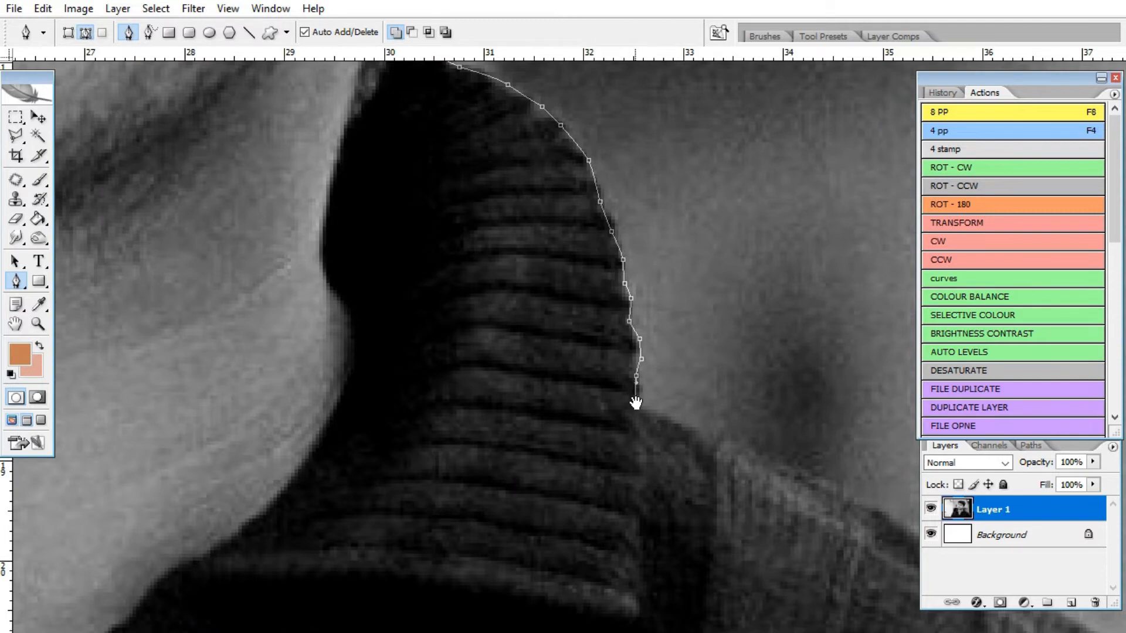
Step: Continue the pen path along the shoulder and down the sleeve on the ear side to the photo's lower edge
{"action": "left_click_drag", "start_coordinate": [635, 403], "coordinate": [390, 150]}
{"action": "left_click", "coordinate": [477, 198]}
{"action": "left_click", "coordinate": [441, 141]}
{"action": "left_click_drag", "start_coordinate": [624, 264], "coordinate": [434, 152]}
{"action": "left_click", "coordinate": [434, 149]}
{"action": "left_click", "coordinate": [422, 113]}
{"action": "left_click_drag", "start_coordinate": [534, 219], "coordinate": [557, 279]}
{"action": "left_click_drag", "start_coordinate": [560, 282], "coordinate": [602, 337]}
{"action": "left_click_drag", "start_coordinate": [612, 375], "coordinate": [633, 396]}
{"action": "left_click", "coordinate": [656, 473]}
Step: Run the pen path along the photo's lower edge and close it at its starting point on the opposite sleeve
{"action": "left_click_drag", "start_coordinate": [234, 369], "coordinate": [499, 329]}
{"action": "left_click_drag", "start_coordinate": [176, 334], "coordinate": [437, 322]}
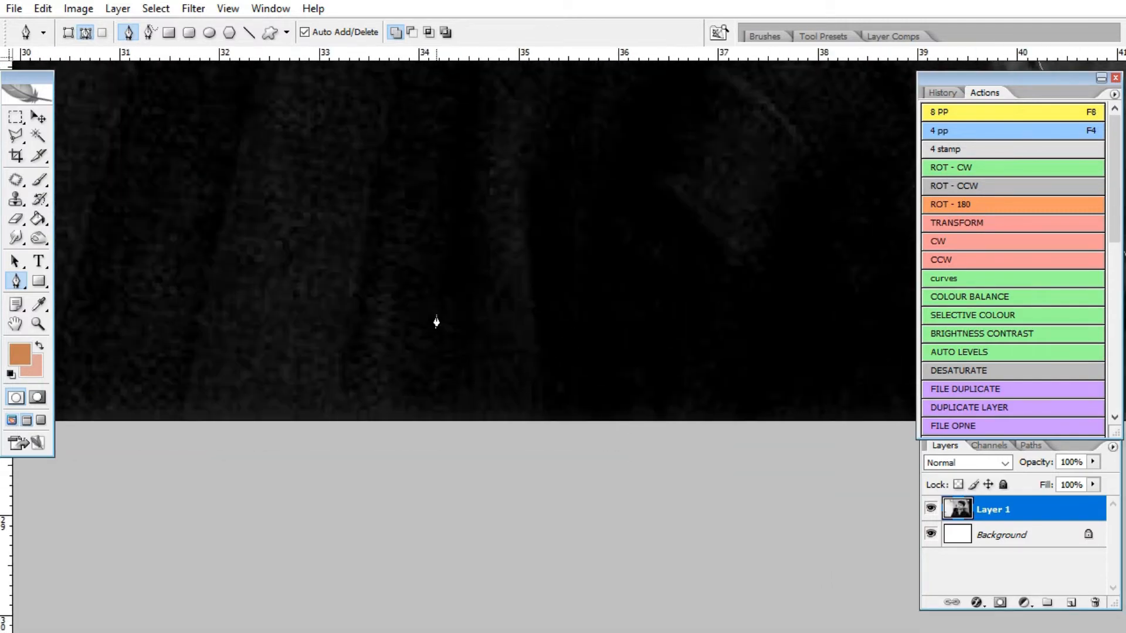
{"action": "key", "text": "ctrl+minus"}
{"action": "left_click_drag", "start_coordinate": [359, 317], "coordinate": [565, 364]}
{"action": "left_click_drag", "start_coordinate": [139, 319], "coordinate": [855, 339]}
{"action": "left_click", "coordinate": [235, 392]}
Step: Turn the closed path around the man into a new anti-aliased selection with a 1-pixel feather radius
{"action": "right_click", "coordinate": [474, 279]}
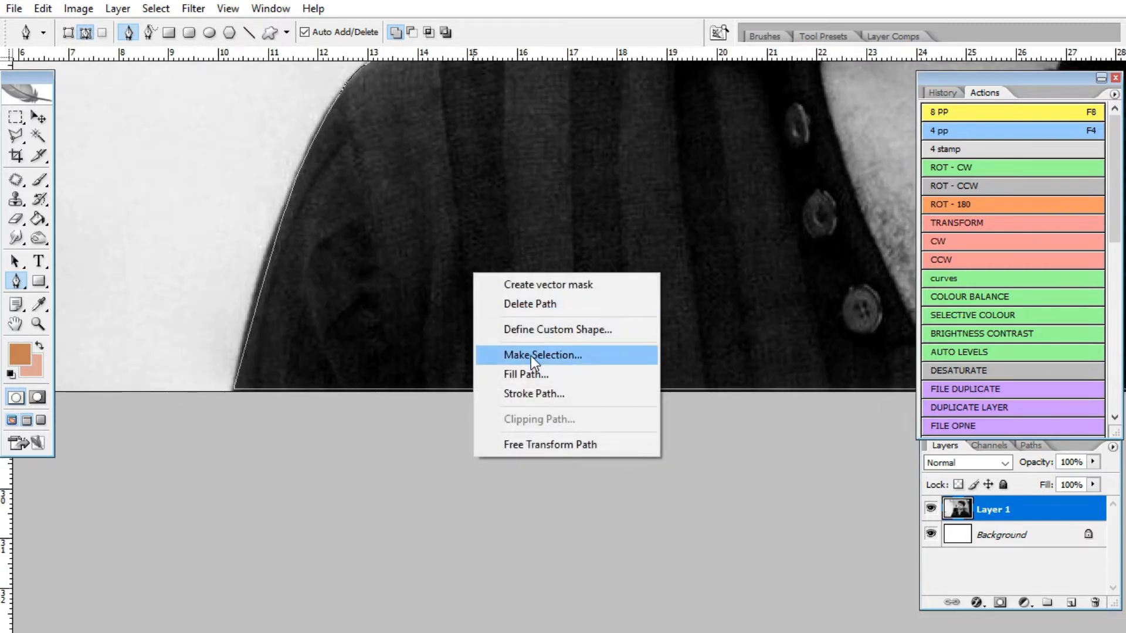
{"action": "left_click", "coordinate": [537, 355]}
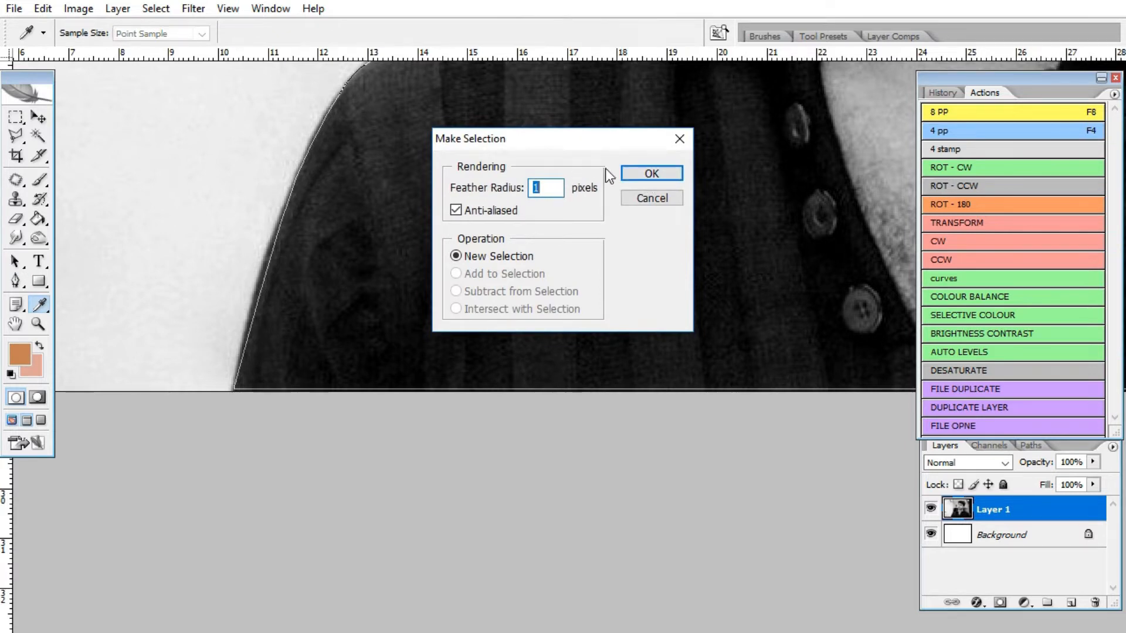
{"action": "left_click", "coordinate": [629, 171]}
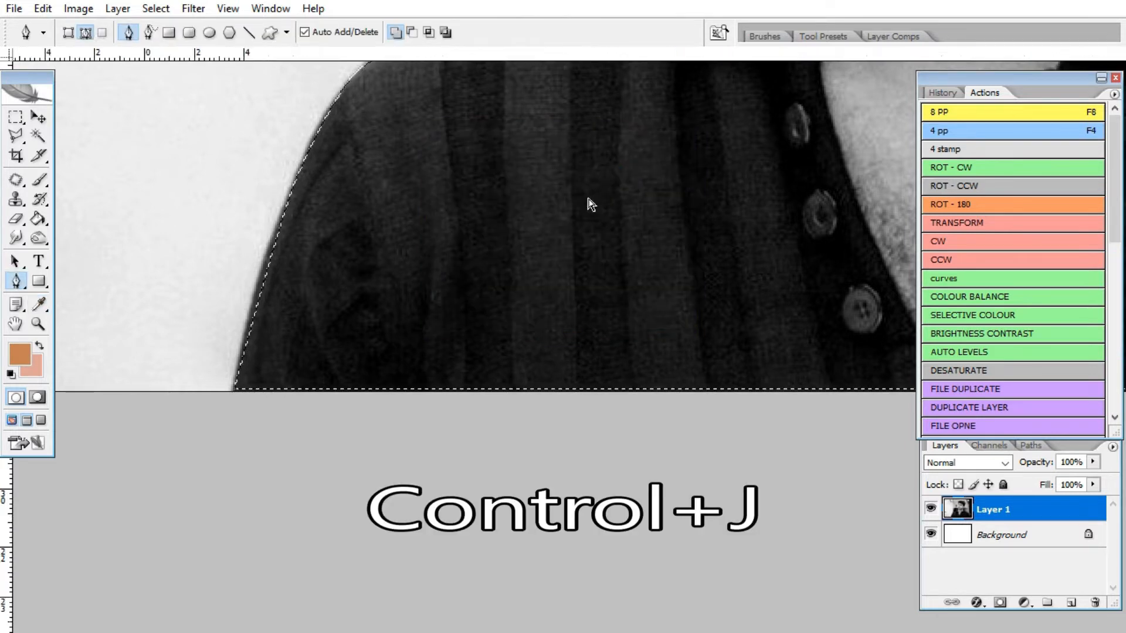
{"action": "key", "text": "ctrl+0"}
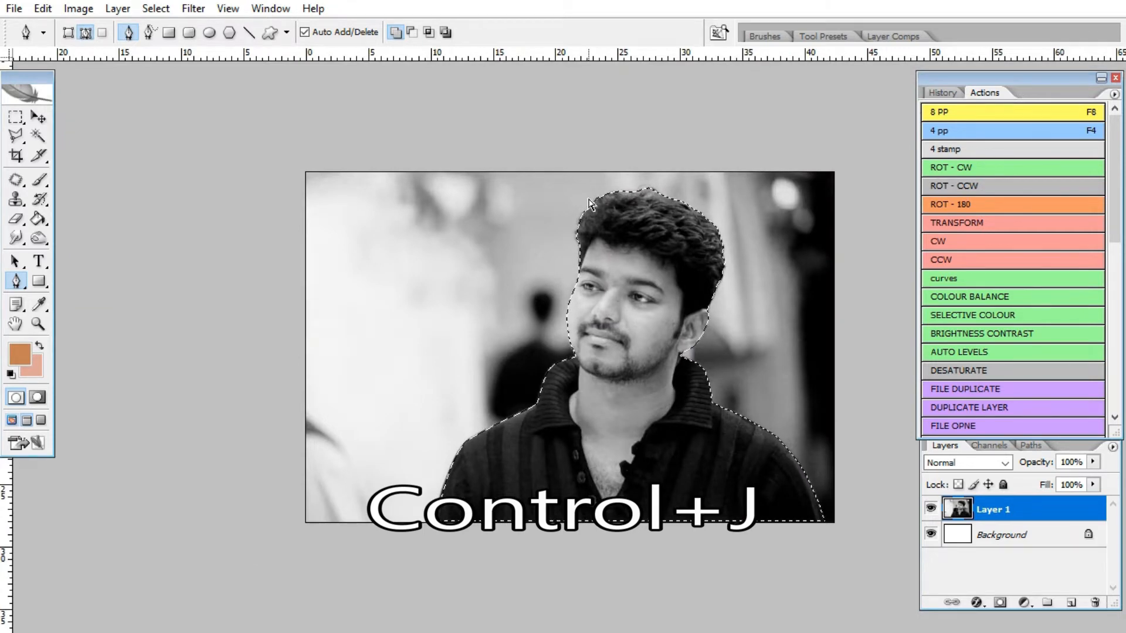
Step: Copy the selected man onto a new layer and hide Layer 1
{"action": "key", "text": "ctrl+j"}
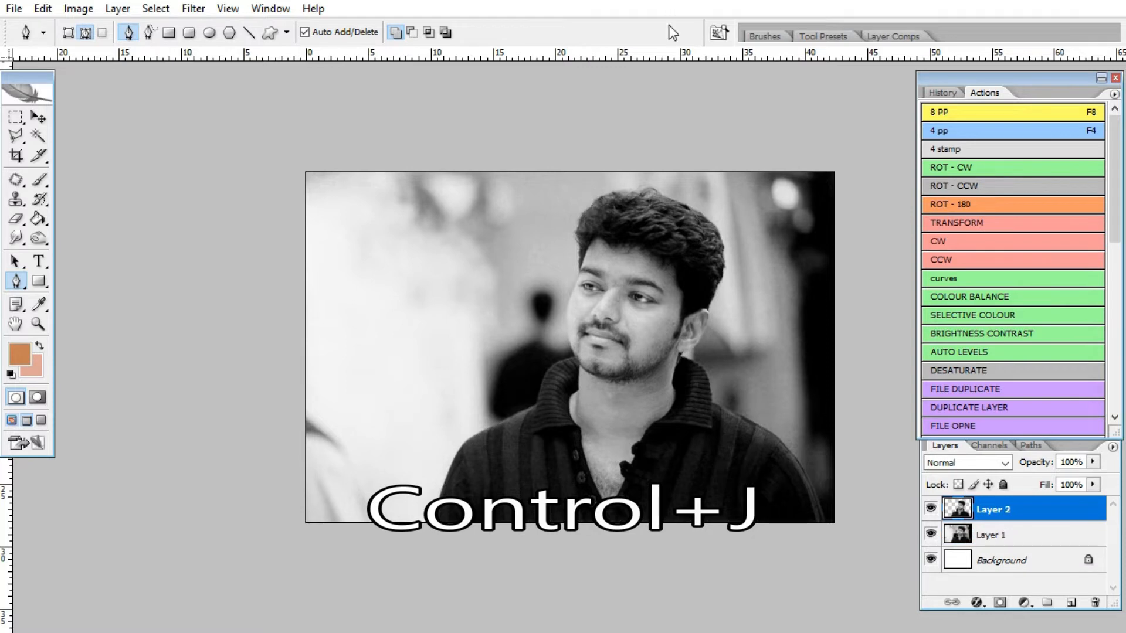
{"action": "left_click", "coordinate": [931, 536]}
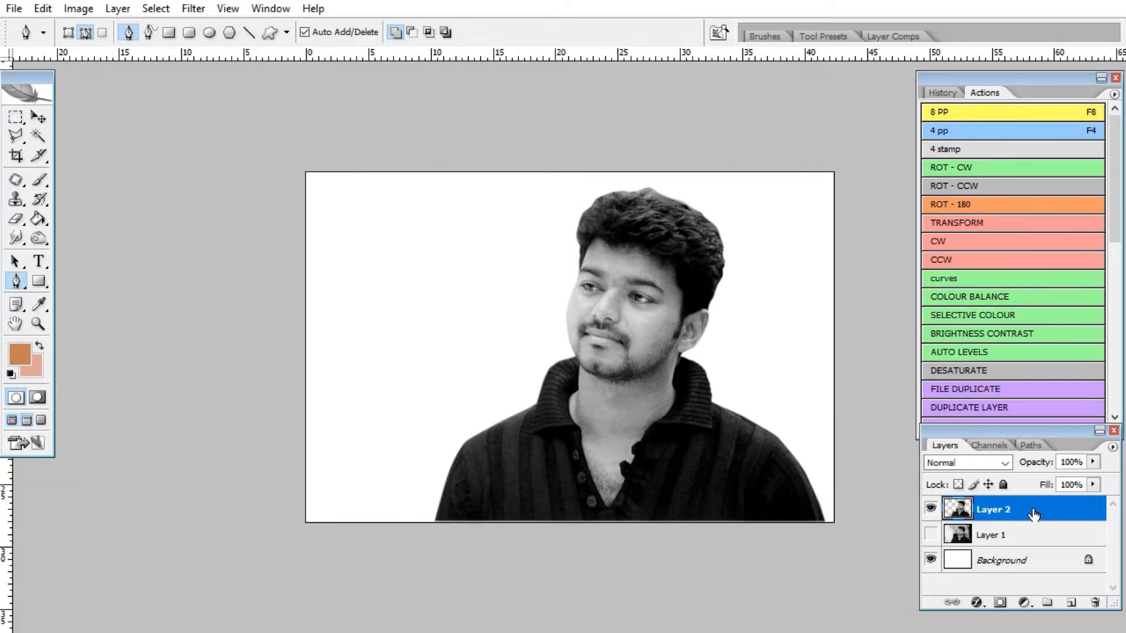
Step: Start a pen path at the sweater's lower-left corner and trace loosely up the sleeve and over the shoulder
{"action": "key", "text": "ctrl+plus"}
{"action": "key", "text": "ctrl+plus"}
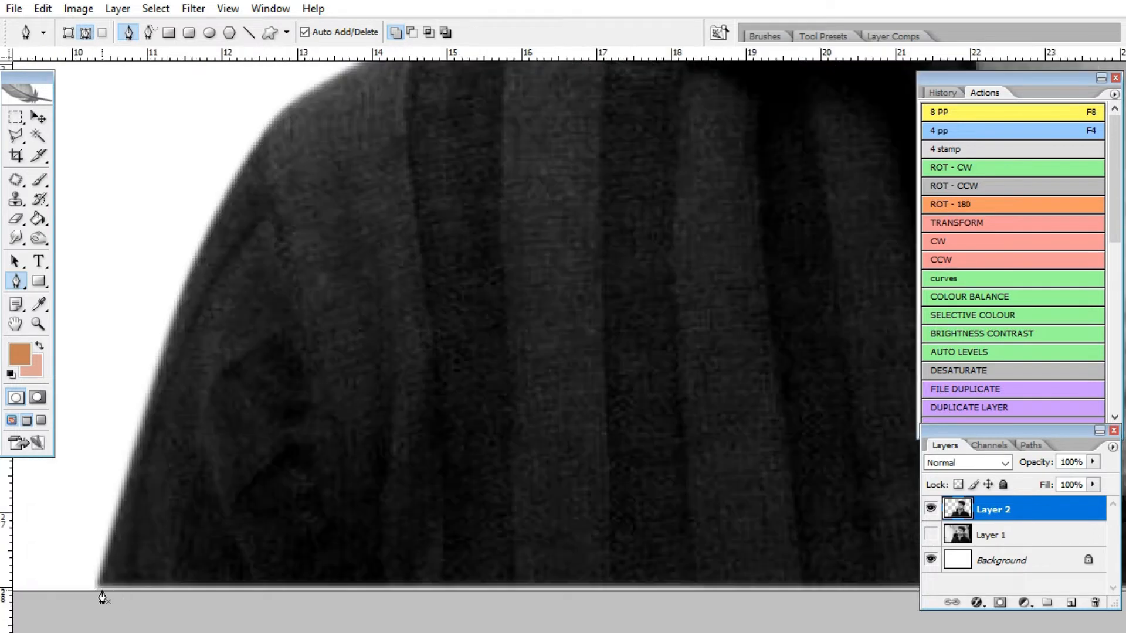
{"action": "left_click", "coordinate": [97, 591]}
{"action": "left_click_drag", "start_coordinate": [108, 470], "coordinate": [118, 429]}
{"action": "left_click_drag", "start_coordinate": [172, 221], "coordinate": [87, 363]}
{"action": "left_click_drag", "start_coordinate": [211, 241], "coordinate": [245, 219]}
{"action": "left_click_drag", "start_coordinate": [355, 126], "coordinate": [283, 295]}
Step: Trace the pen path around the outside of the left collar flap to where it meets the chin
{"action": "left_click_drag", "start_coordinate": [453, 243], "coordinate": [391, 433]}
{"action": "left_click_drag", "start_coordinate": [406, 409], "coordinate": [410, 400]}
{"action": "left_click_drag", "start_coordinate": [480, 221], "coordinate": [487, 210]}
{"action": "left_click_drag", "start_coordinate": [564, 176], "coordinate": [592, 174]}
{"action": "left_click", "coordinate": [632, 173]}
{"action": "left_click_drag", "start_coordinate": [653, 207], "coordinate": [656, 212]}
{"action": "left_click", "coordinate": [659, 218]}
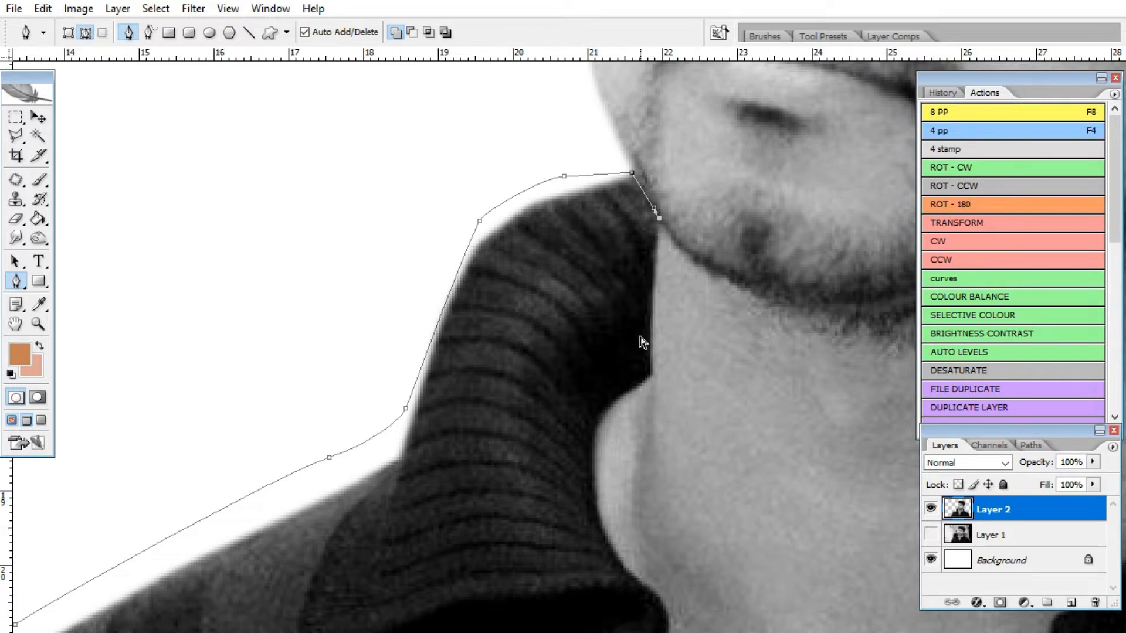
Step: Trace the pen path down the inner edge of the left collar flap along the neck
{"action": "key", "text": "ctrl+plus"}
{"action": "left_click_drag", "start_coordinate": [663, 311], "coordinate": [394, 455]}
{"action": "left_click_drag", "start_coordinate": [414, 408], "coordinate": [412, 435]}
{"action": "left_click_drag", "start_coordinate": [415, 406], "coordinate": [432, 237]}
{"action": "left_click", "coordinate": [427, 356]}
{"action": "left_click_drag", "start_coordinate": [371, 411], "coordinate": [418, 282]}
{"action": "left_click_drag", "start_coordinate": [417, 283], "coordinate": [352, 120]}
{"action": "left_click_drag", "start_coordinate": [354, 172], "coordinate": [358, 200]}
{"action": "left_click_drag", "start_coordinate": [376, 243], "coordinate": [389, 271]}
{"action": "left_click", "coordinate": [410, 292]}
{"action": "left_click_drag", "start_coordinate": [439, 310], "coordinate": [470, 321]}
Step: Continue the pen path down the left neckline edge to the bottom point of the V opening
{"action": "left_click_drag", "start_coordinate": [444, 379], "coordinate": [462, 242]}
{"action": "left_click_drag", "start_coordinate": [462, 287], "coordinate": [486, 255]}
{"action": "left_click_drag", "start_coordinate": [500, 312], "coordinate": [455, 151]}
{"action": "left_click_drag", "start_coordinate": [524, 341], "coordinate": [528, 349]}
{"action": "left_click_drag", "start_coordinate": [588, 472], "coordinate": [593, 481]}
{"action": "left_click", "coordinate": [616, 520]}
{"action": "left_click", "coordinate": [636, 521]}
Step: Trace the pen path up the right neckline edge from the V point, following the lower button loop closely
{"action": "left_click", "coordinate": [664, 473]}
{"action": "left_click_drag", "start_coordinate": [707, 360], "coordinate": [491, 487]}
{"action": "left_click", "coordinate": [510, 432]}
{"action": "left_click_drag", "start_coordinate": [469, 379], "coordinate": [469, 344]}
{"action": "left_click_drag", "start_coordinate": [464, 323], "coordinate": [466, 311]}
{"action": "left_click_drag", "start_coordinate": [486, 291], "coordinate": [390, 376]}
{"action": "left_click", "coordinate": [553, 319]}
{"action": "left_click", "coordinate": [411, 237]}
{"action": "left_click", "coordinate": [431, 211]}
{"action": "left_click", "coordinate": [452, 192]}
{"action": "left_click", "coordinate": [472, 192]}
Step: Continue the pen path up the right neckline past the upper loop and along the collar's base at the neck
{"action": "left_click_drag", "start_coordinate": [472, 191], "coordinate": [337, 326]}
{"action": "left_click", "coordinate": [376, 245]}
{"action": "left_click_drag", "start_coordinate": [375, 245], "coordinate": [226, 327]}
{"action": "left_click", "coordinate": [249, 308]}
{"action": "left_click", "coordinate": [276, 268]}
{"action": "left_click_drag", "start_coordinate": [337, 222], "coordinate": [196, 394]}
{"action": "left_click", "coordinate": [197, 403]}
{"action": "left_click", "coordinate": [254, 339]}
{"action": "left_click_drag", "start_coordinate": [254, 339], "coordinate": [222, 379]}
{"action": "left_click", "coordinate": [262, 347]}
{"action": "left_click", "coordinate": [296, 283]}
{"action": "left_click_drag", "start_coordinate": [297, 197], "coordinate": [334, 402]}
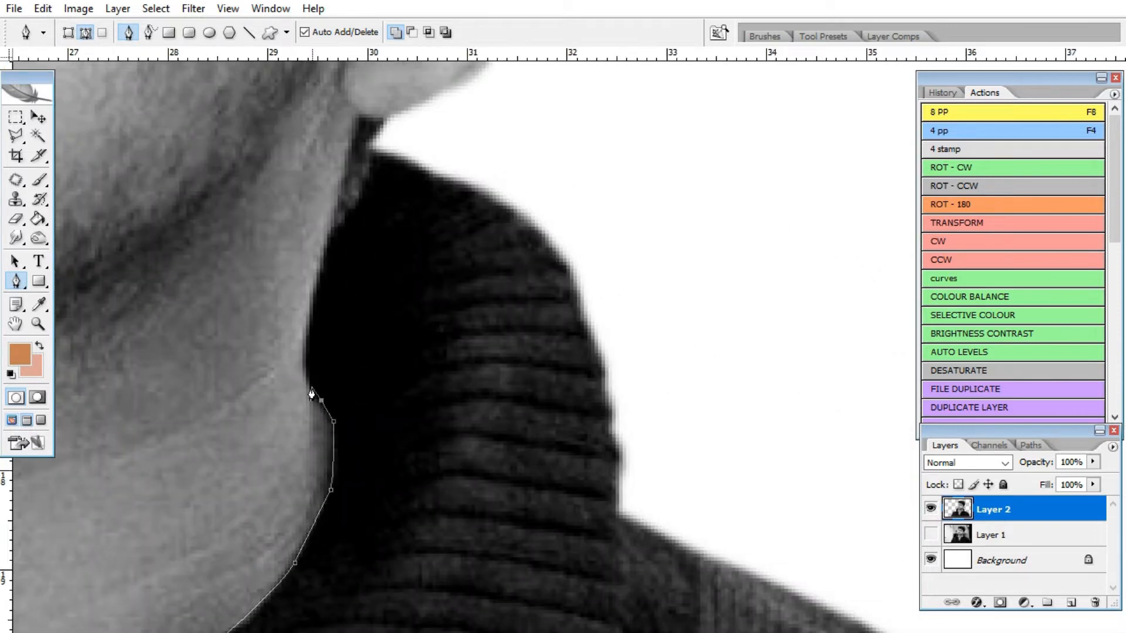
Step: Trace the pen path up the inner edge of the right collar flap to its tip below the earlobe
{"action": "left_click_drag", "start_coordinate": [303, 345], "coordinate": [227, 492]}
{"action": "left_click", "coordinate": [240, 429]}
{"action": "left_click", "coordinate": [251, 384]}
{"action": "left_click", "coordinate": [273, 356]}
{"action": "left_click_drag", "start_coordinate": [282, 348], "coordinate": [256, 401]}
{"action": "left_click_drag", "start_coordinate": [265, 381], "coordinate": [266, 373]}
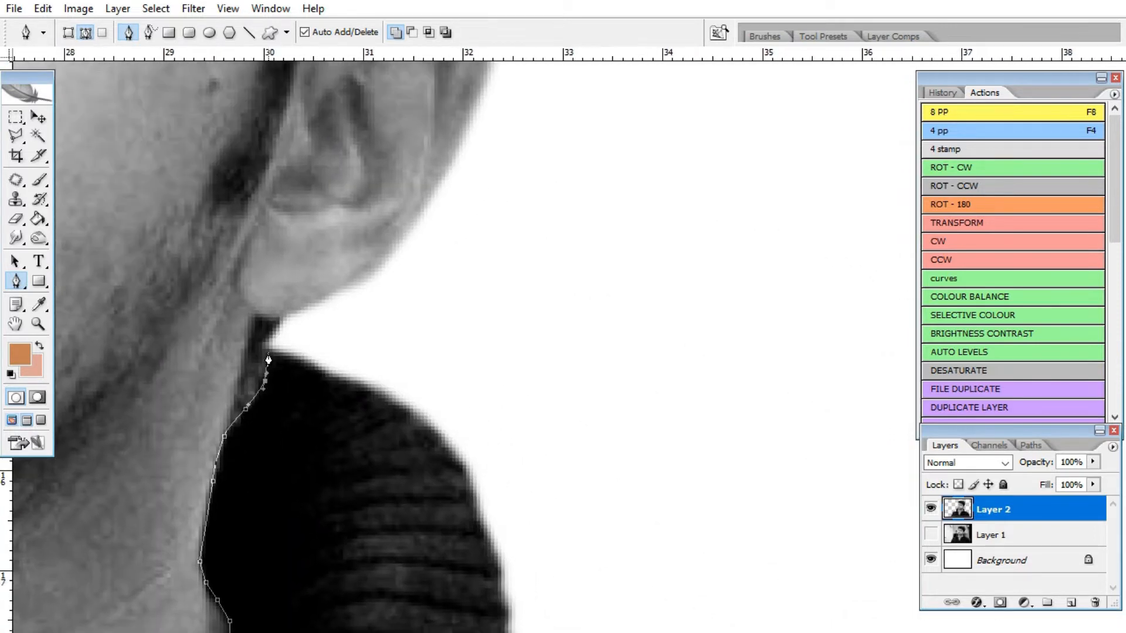
Step: Run the pen path loosely down the outside of the right collar flap to the shoulder
{"action": "left_click", "coordinate": [304, 346]}
{"action": "left_click_drag", "start_coordinate": [370, 352], "coordinate": [367, 278]}
{"action": "mouse_move", "coordinate": [460, 347]}
{"action": "left_mouse_down"}
{"action": "mouse_move", "coordinate": [474, 364]}
{"action": "mouse_move", "coordinate": [383, 195]}
{"action": "left_mouse_up"}
{"action": "left_click_drag", "start_coordinate": [410, 287], "coordinate": [414, 306]}
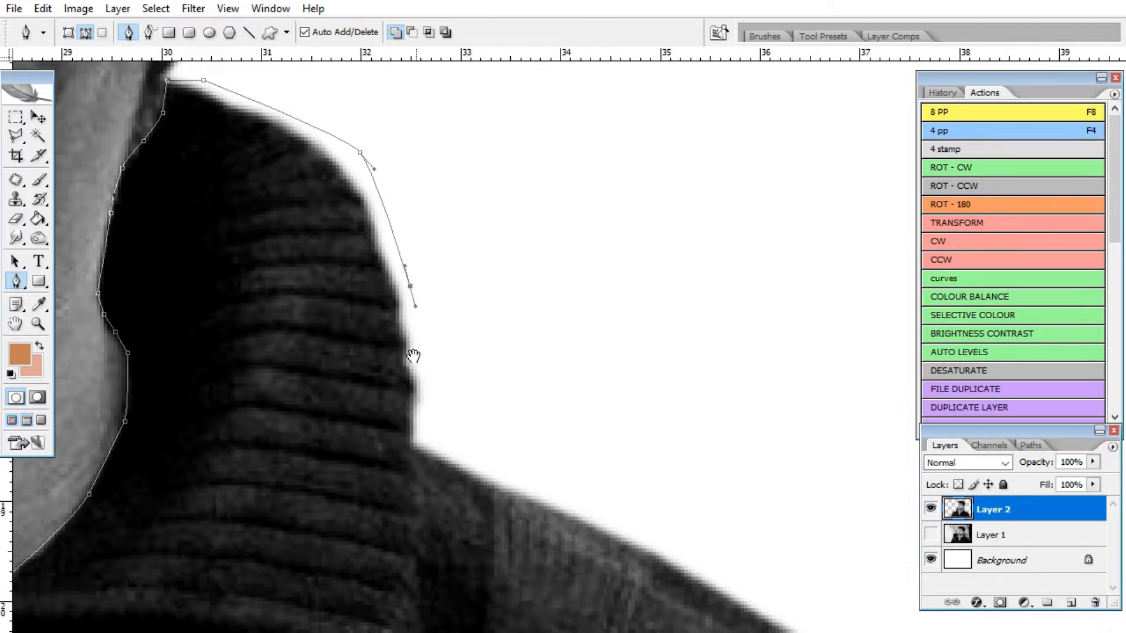
{"action": "left_click_drag", "start_coordinate": [417, 370], "coordinate": [401, 262]}
{"action": "left_click", "coordinate": [416, 334]}
Step: Extend the pen path loosely over the right shoulder and down outside the sleeve to the photo's lower edge
{"action": "key", "text": "ctrl+minus"}
{"action": "key", "text": "ctrl+minus"}
{"action": "left_click_drag", "start_coordinate": [425, 319], "coordinate": [291, 118]}
{"action": "left_click_drag", "start_coordinate": [584, 233], "coordinate": [618, 245]}
{"action": "left_click_drag", "start_coordinate": [724, 356], "coordinate": [728, 363]}
{"action": "left_click_drag", "start_coordinate": [655, 288], "coordinate": [479, 107]}
{"action": "left_click_drag", "start_coordinate": [641, 318], "coordinate": [643, 333]}
{"action": "left_click", "coordinate": [638, 453]}
Step: Run the pen path just below the photo's lower edge and close it around the whole sweater
{"action": "key", "text": "ctrl+minus"}
{"action": "left_click_drag", "start_coordinate": [631, 413], "coordinate": [737, 408]}
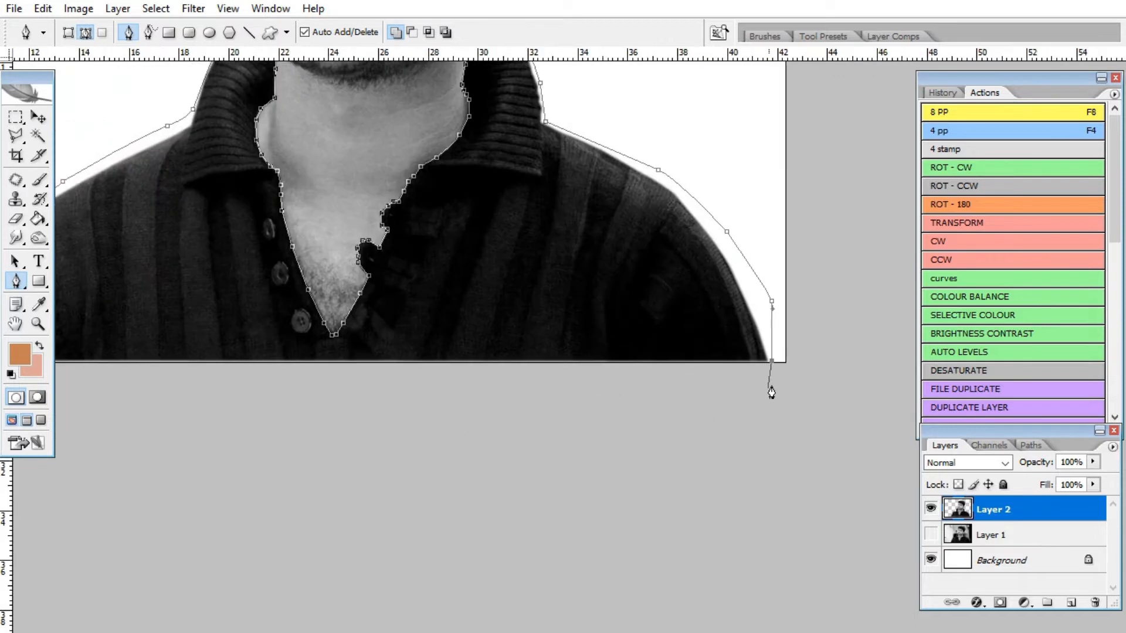
{"action": "left_click_drag", "start_coordinate": [31, 375], "coordinate": [342, 436]}
{"action": "left_click", "coordinate": [532, 383]}
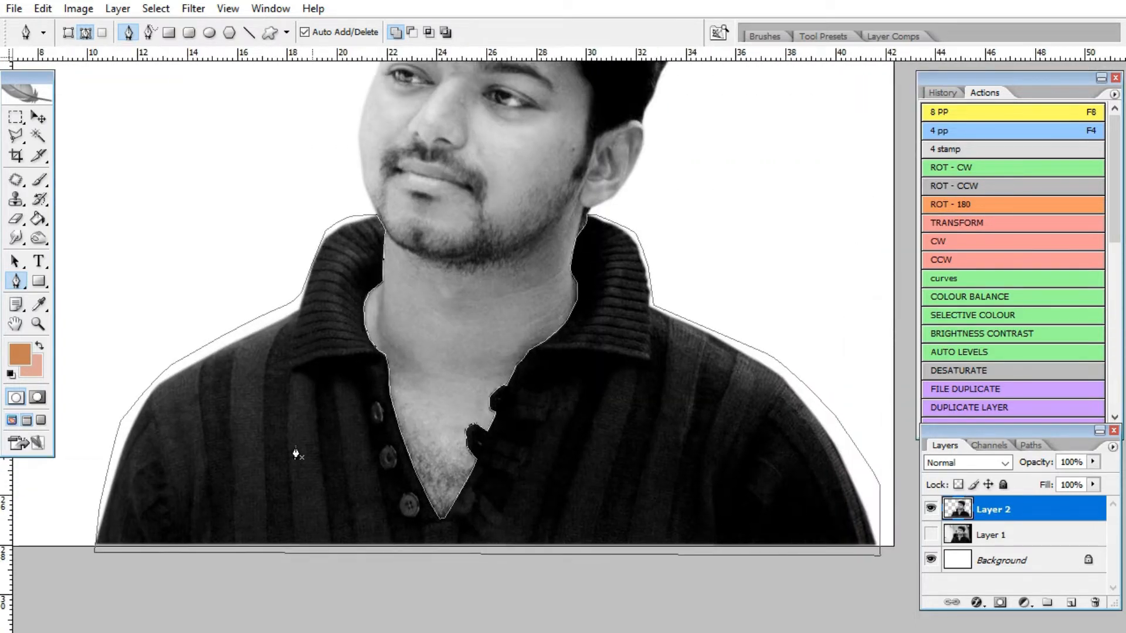
Step: Turn the sweater path into a new anti-aliased selection with a 1-pixel feather radius
{"action": "right_click", "coordinate": [265, 456]}
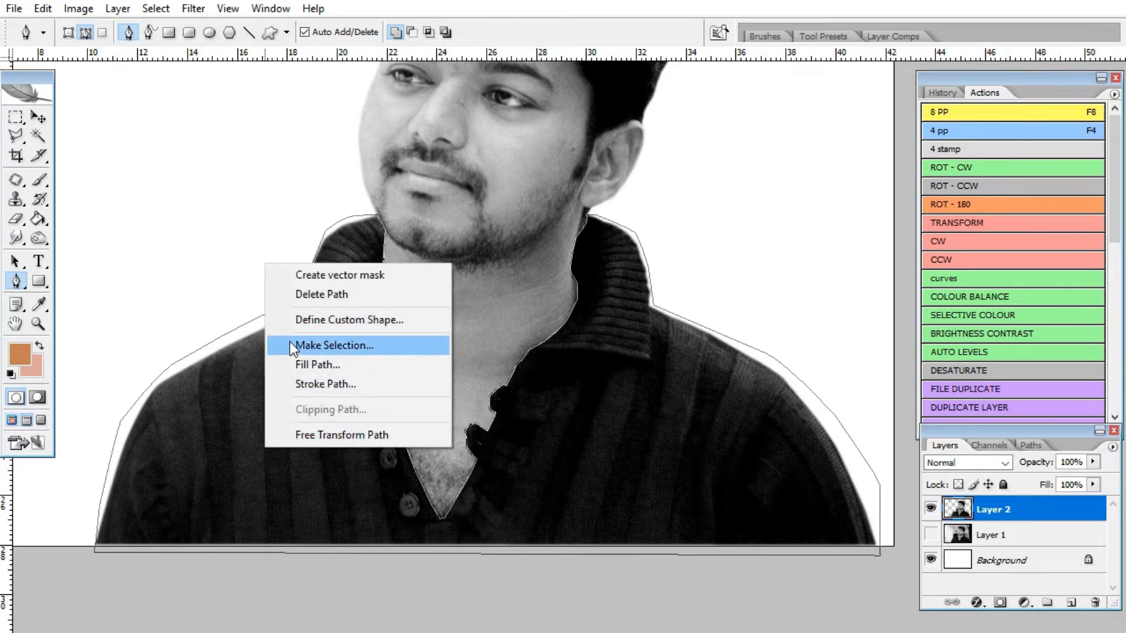
{"action": "left_click", "coordinate": [322, 345]}
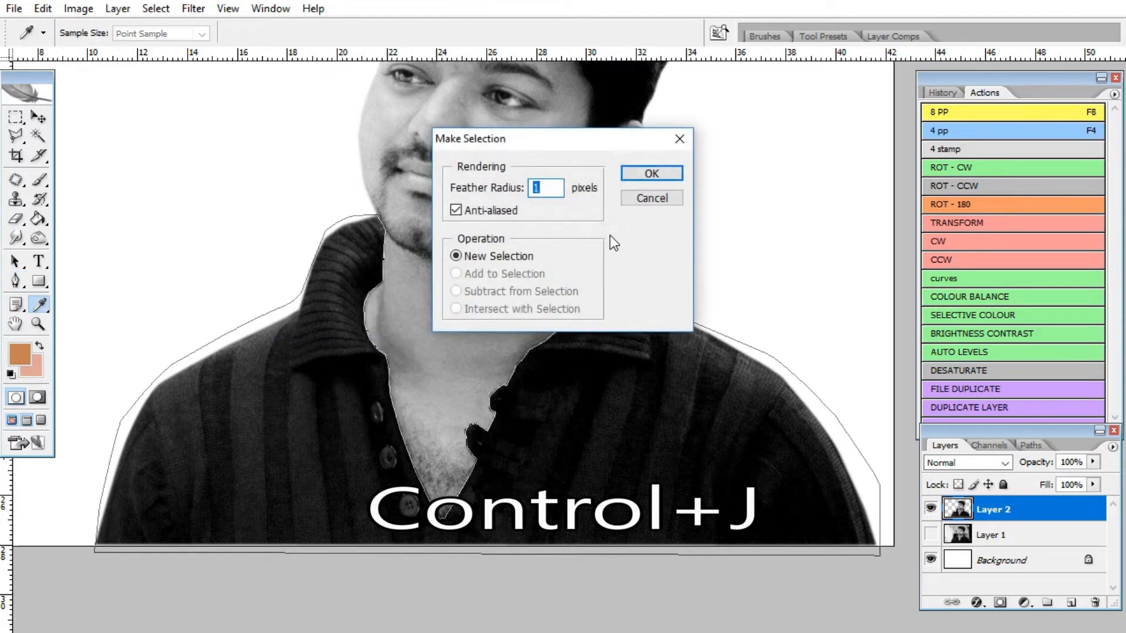
{"action": "left_click", "coordinate": [647, 174]}
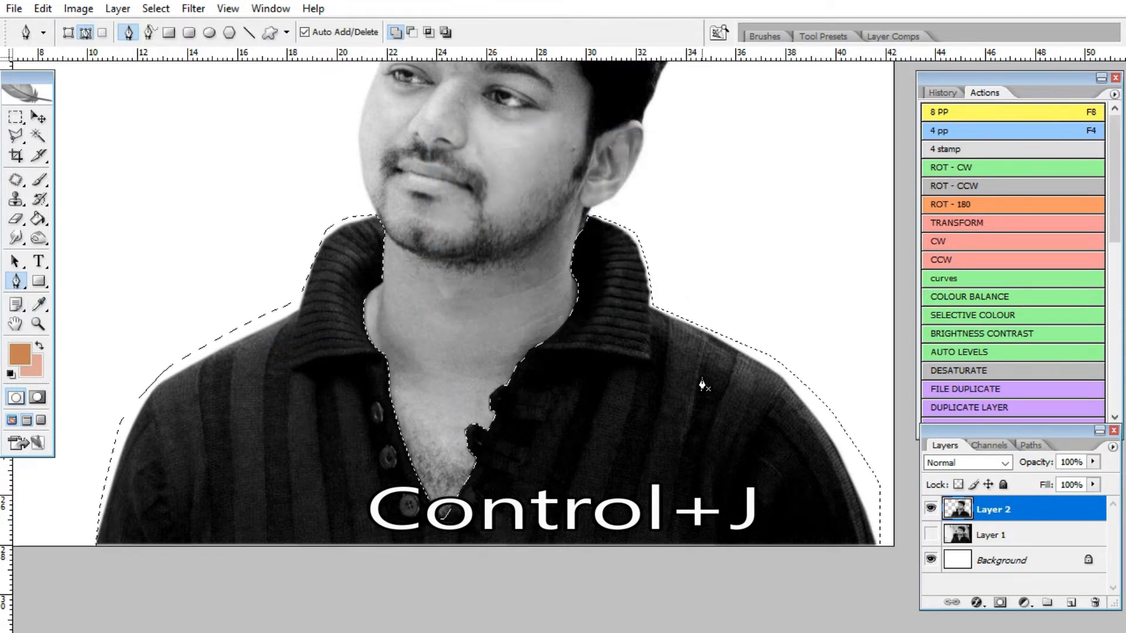
Step: Copy the selected sweater onto its own layer and hide Layer 2
{"action": "key", "text": "ctrl+j"}
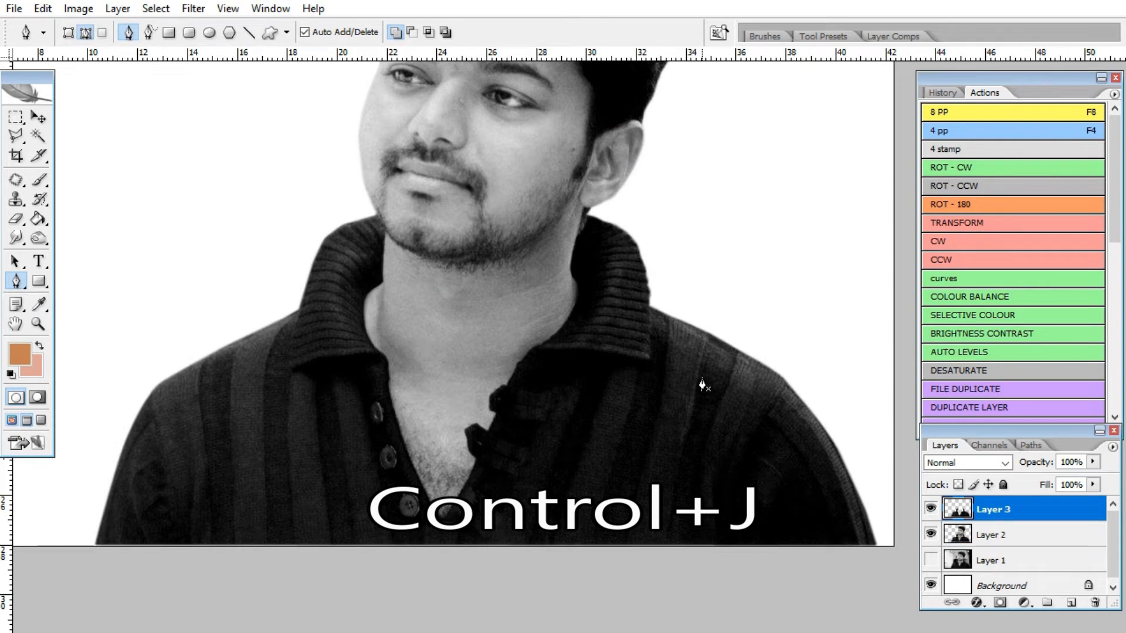
{"action": "left_click", "coordinate": [929, 535]}
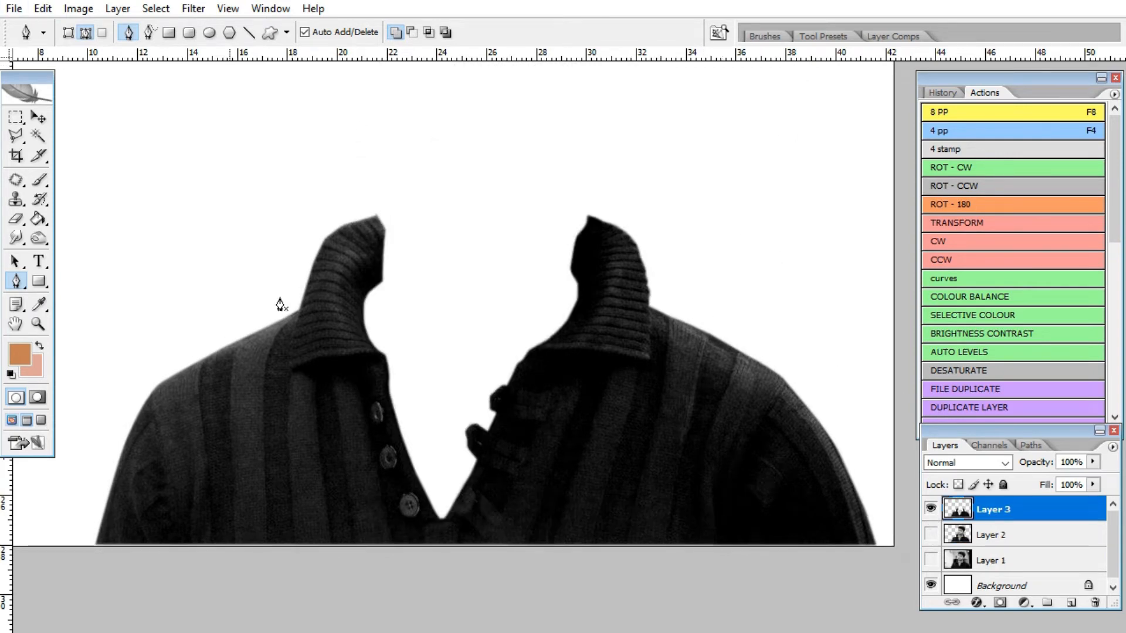
{"action": "left_click_drag", "start_coordinate": [408, 372], "coordinate": [491, 390]}
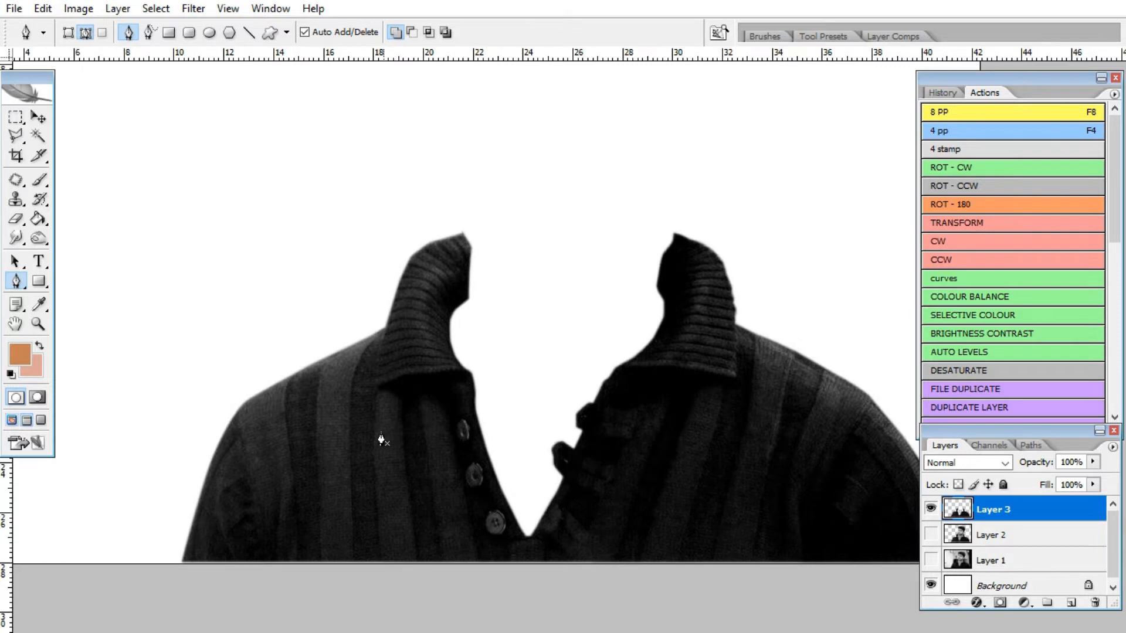
{"action": "key", "text": "ctrl+plus"}
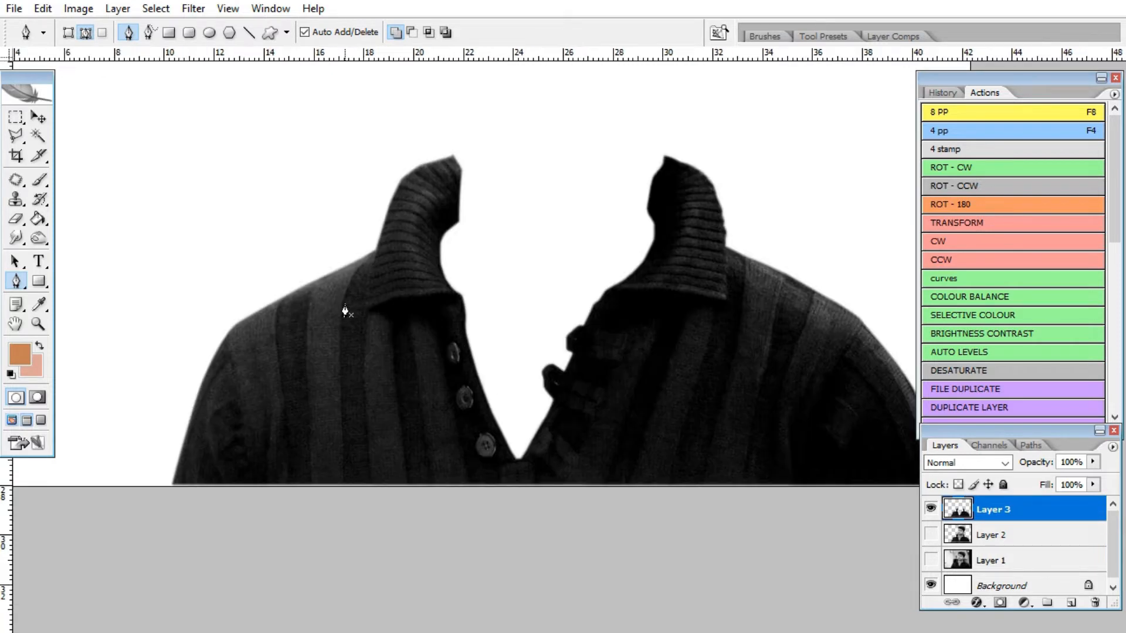
{"action": "key", "text": "ctrl+plus"}
{"action": "key", "text": "ctrl+minus"}
{"action": "left_click_drag", "start_coordinate": [346, 306], "coordinate": [252, 278]}
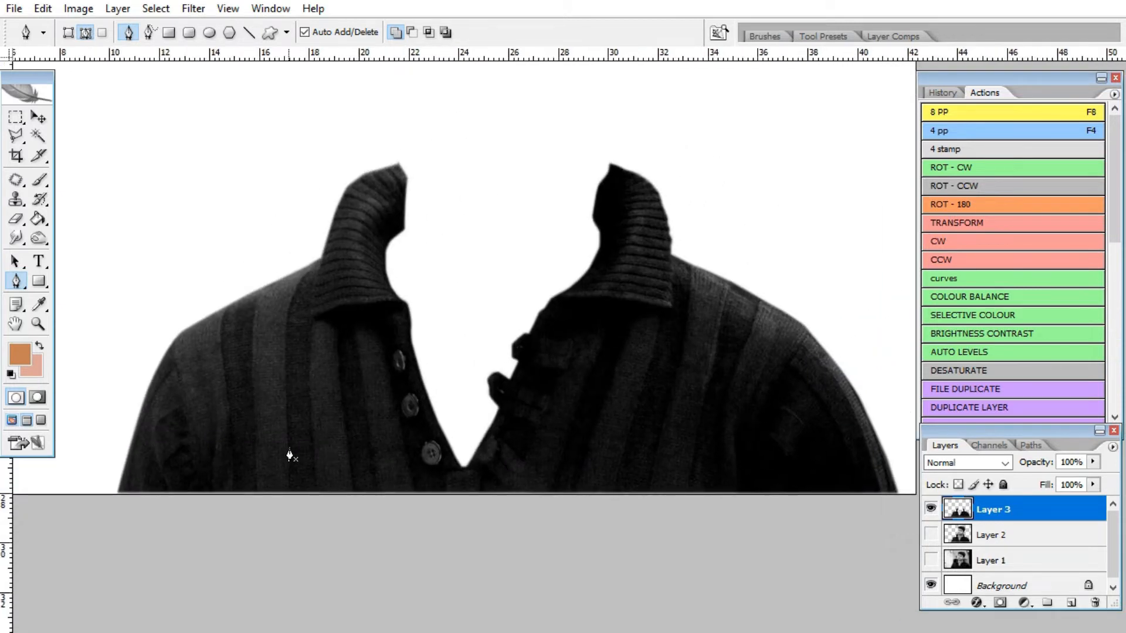
{"action": "left_click_drag", "start_coordinate": [292, 455], "coordinate": [346, 414]}
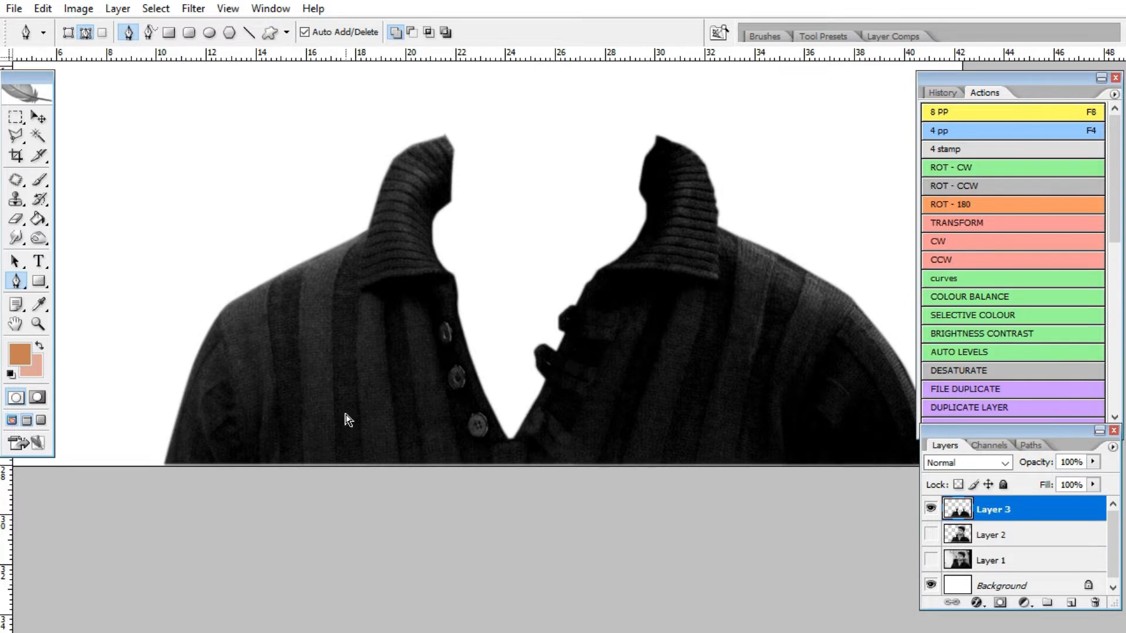
Step: Auto-correct the sweater layer in Curves and lower the RGB curve to output 117 at input 136
{"action": "key", "text": "ctrl+plus"}
{"action": "key", "text": "ctrl+minus"}
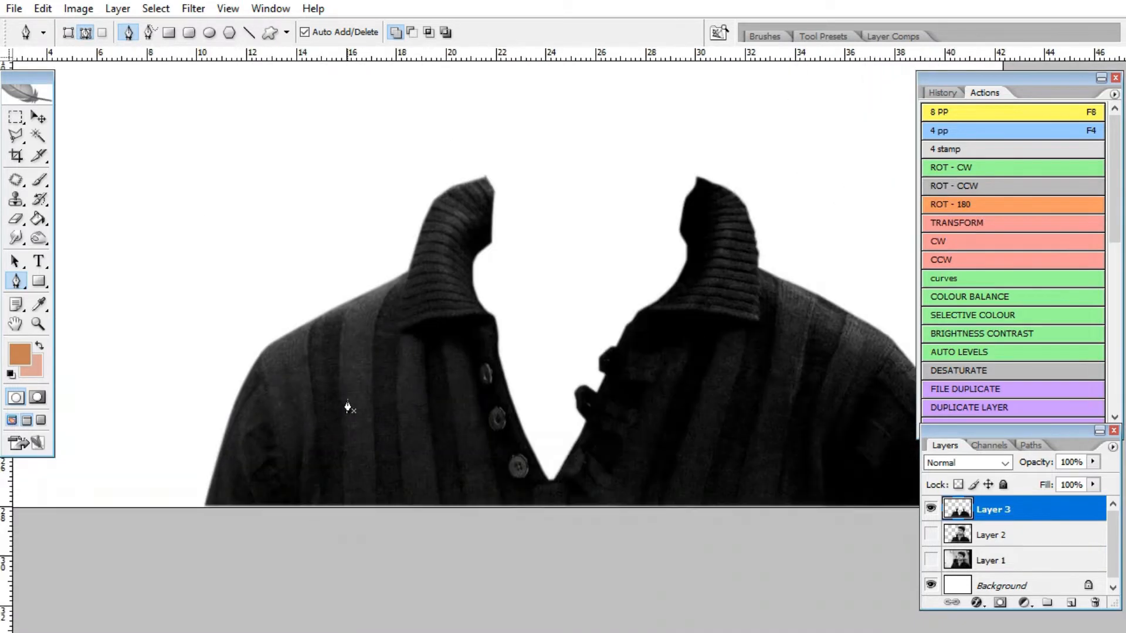
{"action": "key", "text": "ctrl+m"}
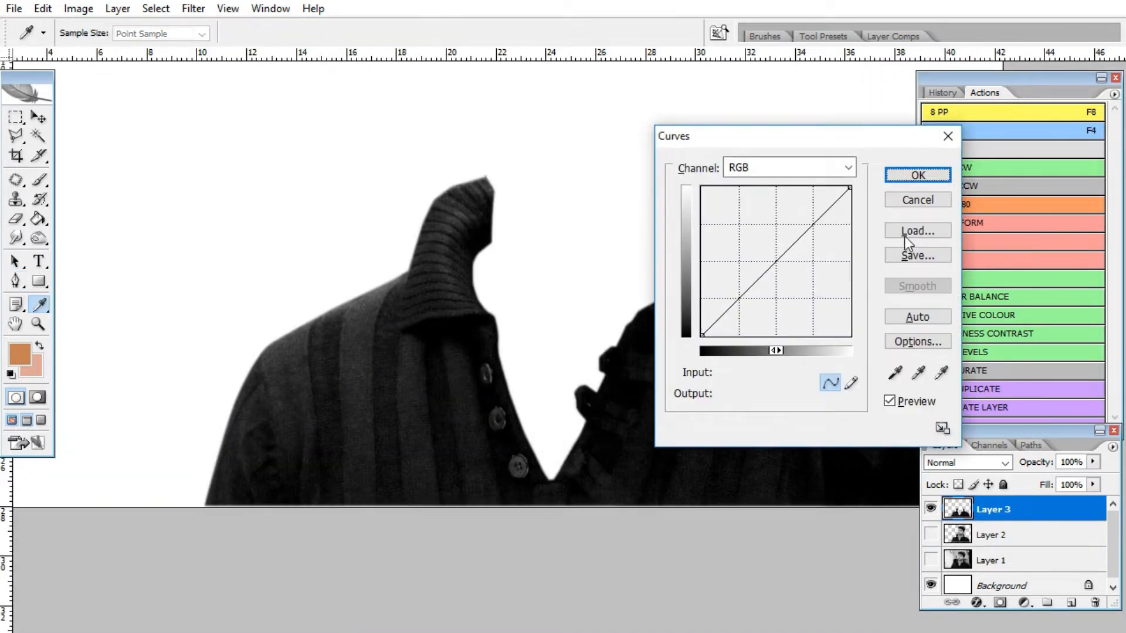
{"action": "left_click", "coordinate": [934, 317]}
{"action": "left_click_drag", "start_coordinate": [843, 136], "coordinate": [412, 138]}
{"action": "left_click", "coordinate": [353, 264]}
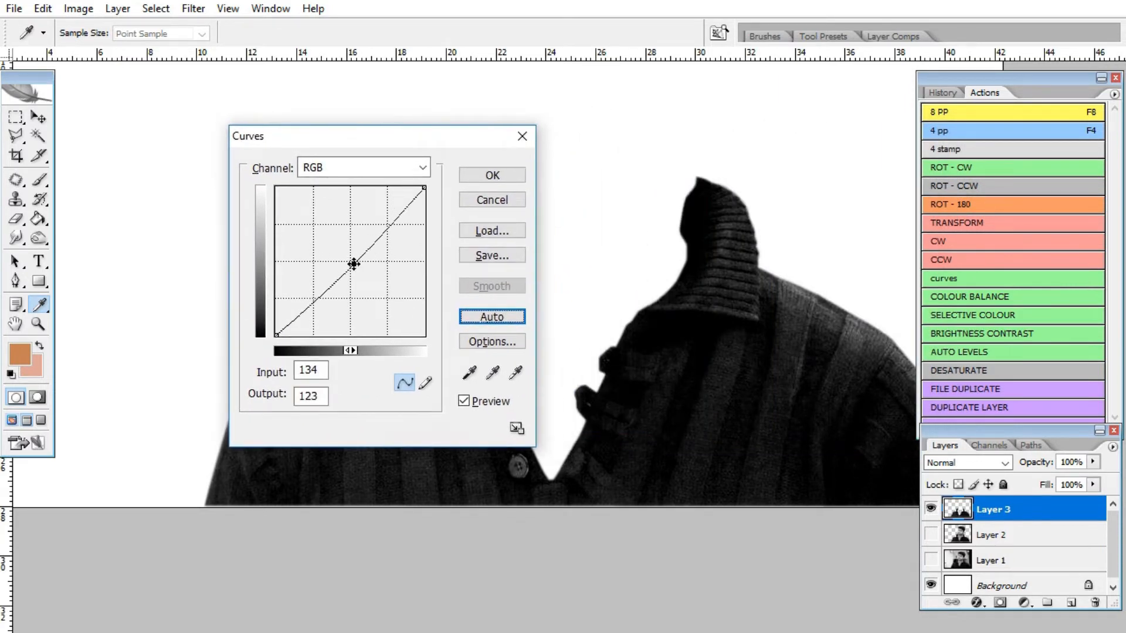
{"action": "left_click_drag", "start_coordinate": [353, 264], "coordinate": [355, 267]}
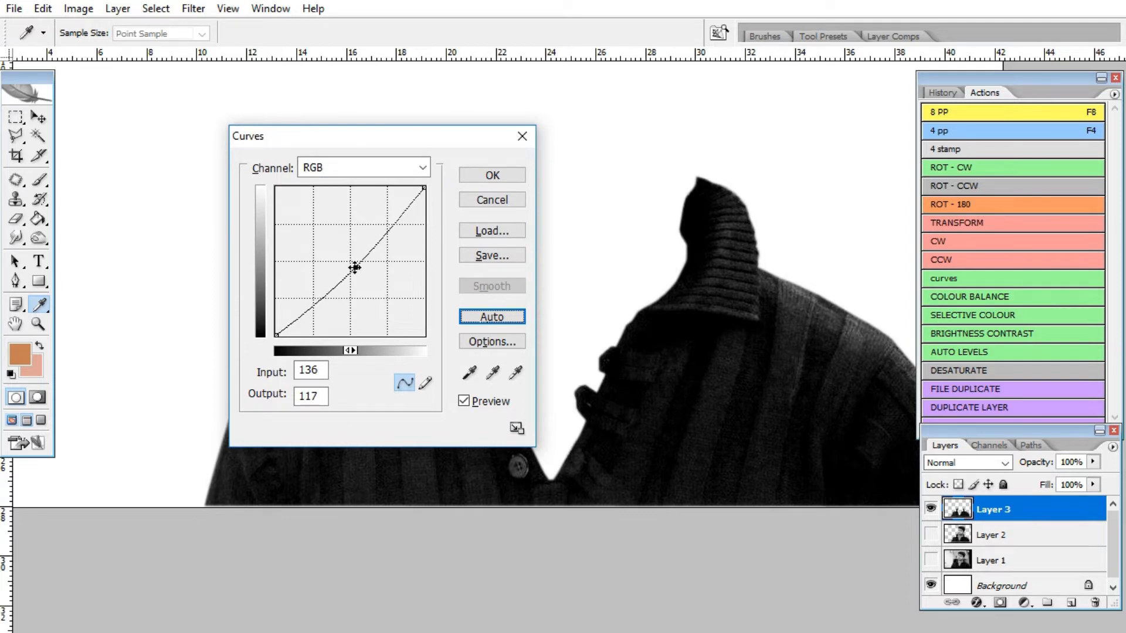
{"action": "key", "text": "Return"}
{"action": "left_click_drag", "start_coordinate": [446, 141], "coordinate": [251, 105]}
Step: Raise the green curve to output 184 at input 109 and the blue curve to 180 at input 70, and apply them
{"action": "left_click", "coordinate": [228, 139]}
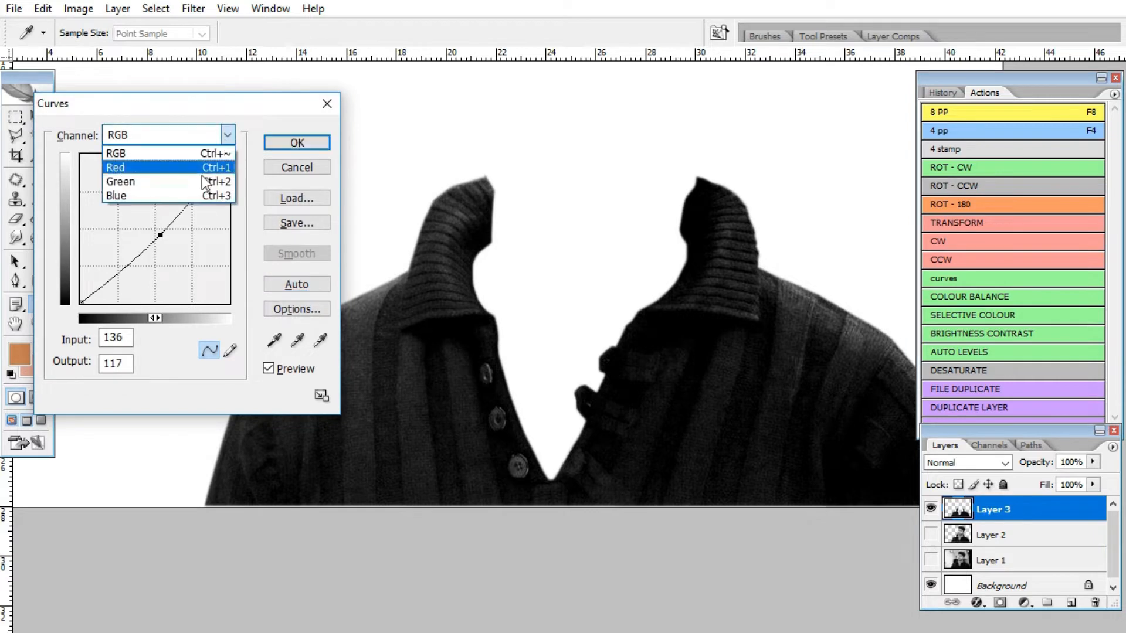
{"action": "left_click", "coordinate": [155, 171]}
{"action": "left_click_drag", "start_coordinate": [144, 209], "coordinate": [144, 196]}
{"action": "left_click", "coordinate": [227, 134]}
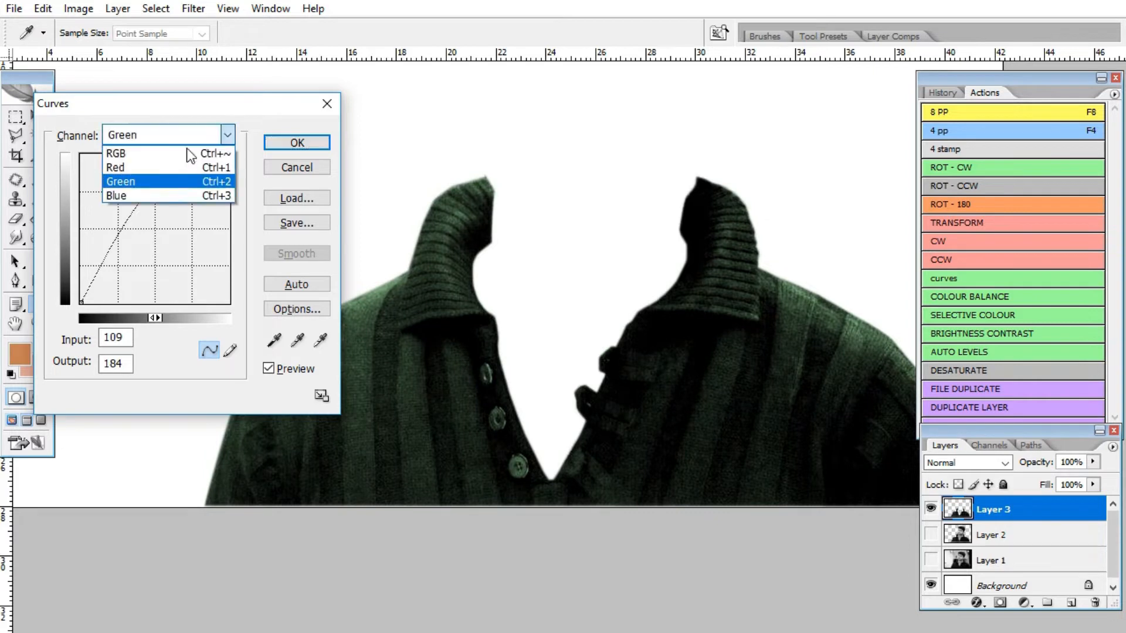
{"action": "left_click", "coordinate": [137, 197]}
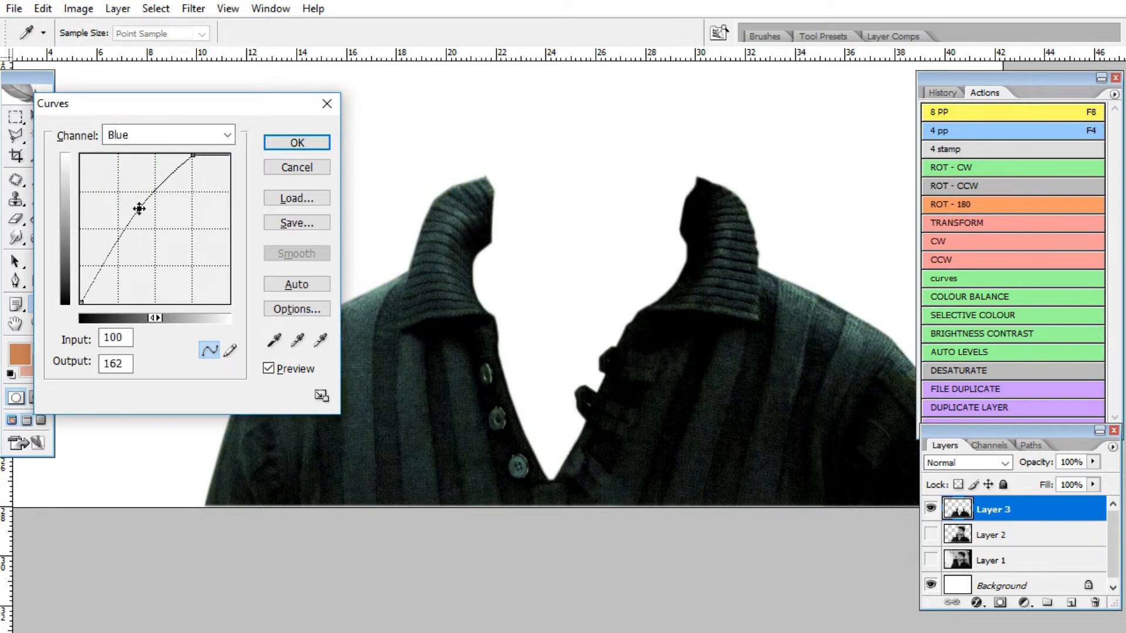
{"action": "mouse_move", "coordinate": [139, 209]}
{"action": "left_mouse_down"}
{"action": "mouse_move", "coordinate": [130, 192]}
{"action": "mouse_move", "coordinate": [121, 198]}
{"action": "left_mouse_up"}
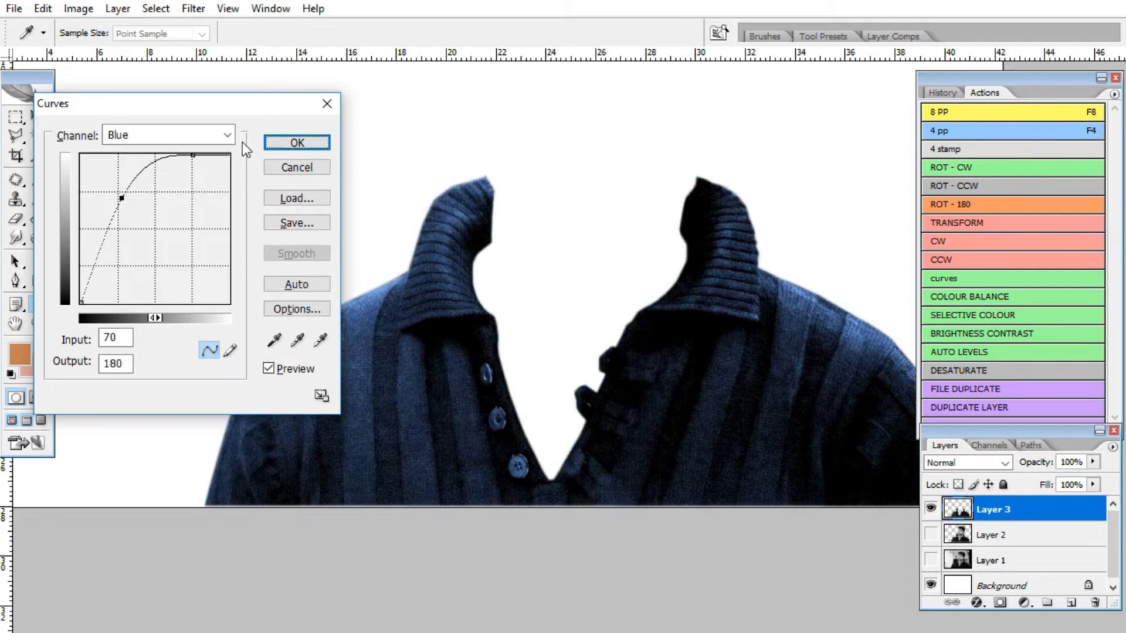
{"action": "left_click", "coordinate": [284, 143]}
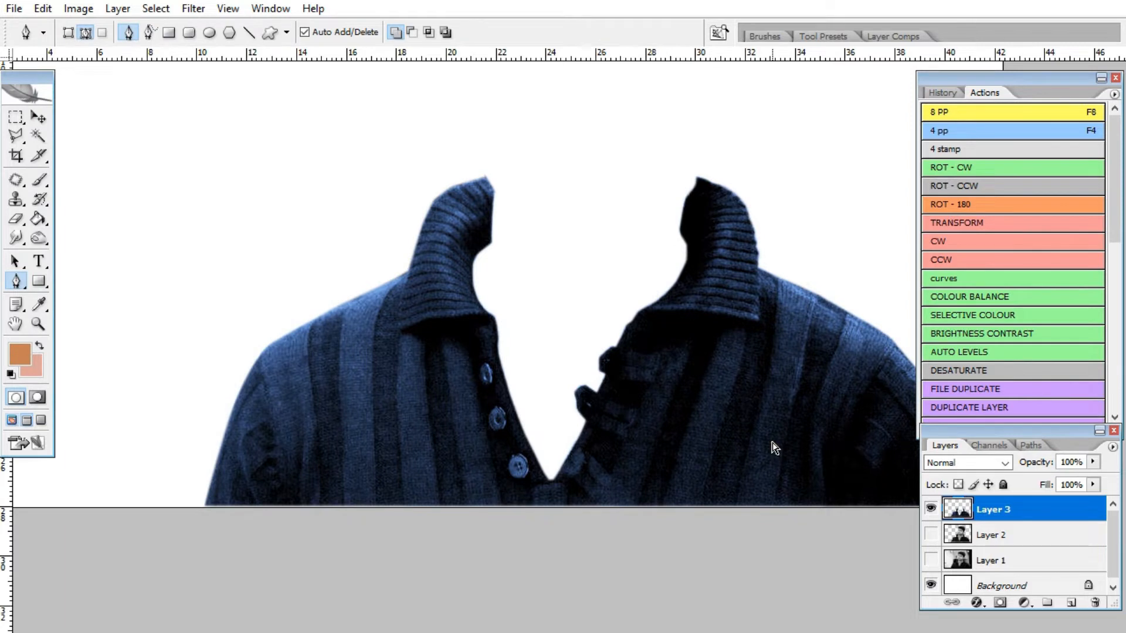
Step: Shift the sweater's midtones with Color Balance levels of -100, -4 and +1
{"action": "key", "text": "ctrl+minus"}
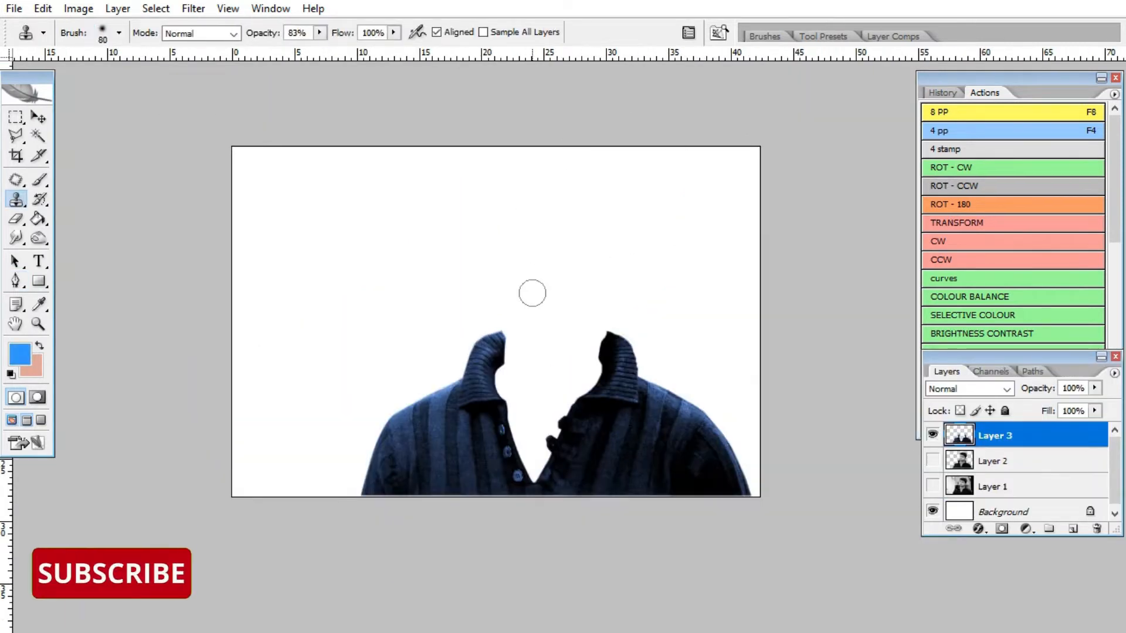
{"action": "key", "text": "v"}
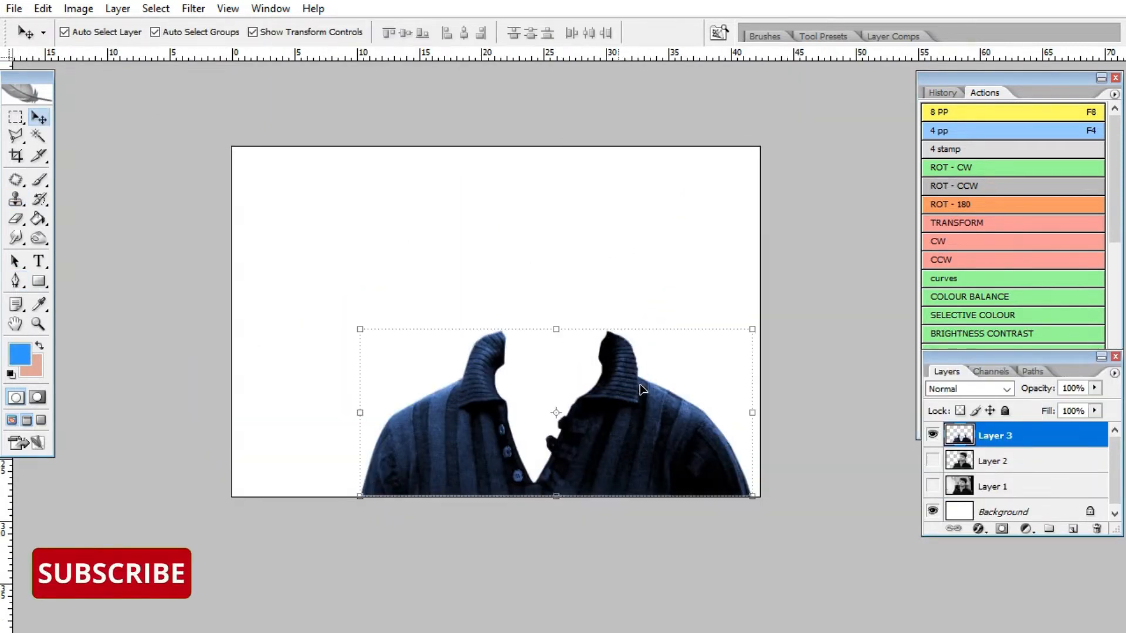
{"action": "left_click", "coordinate": [960, 292]}
{"action": "left_click_drag", "start_coordinate": [806, 272], "coordinate": [896, 271]}
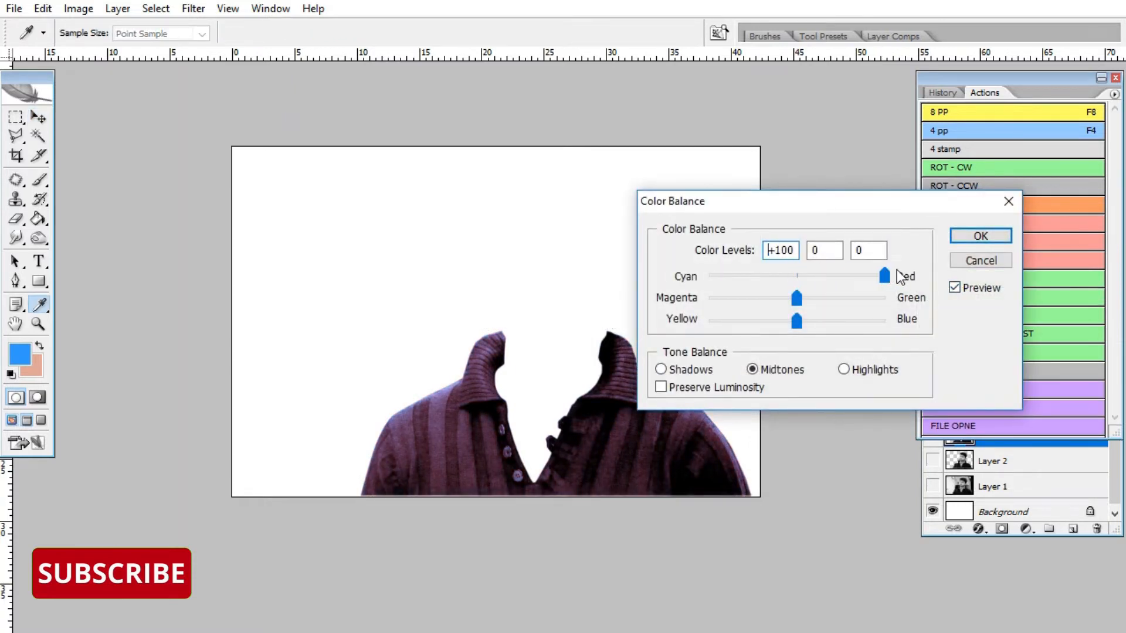
{"action": "left_click_drag", "start_coordinate": [796, 298], "coordinate": [726, 323]}
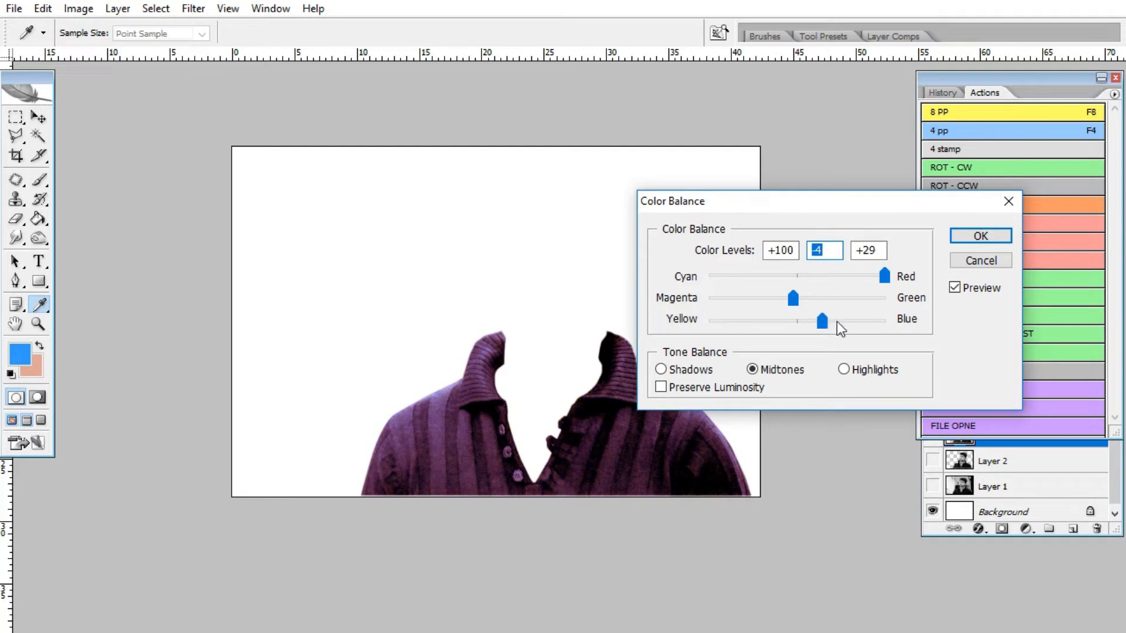
{"action": "left_click_drag", "start_coordinate": [836, 321], "coordinate": [798, 330]}
{"action": "left_click_drag", "start_coordinate": [796, 277], "coordinate": [701, 284]}
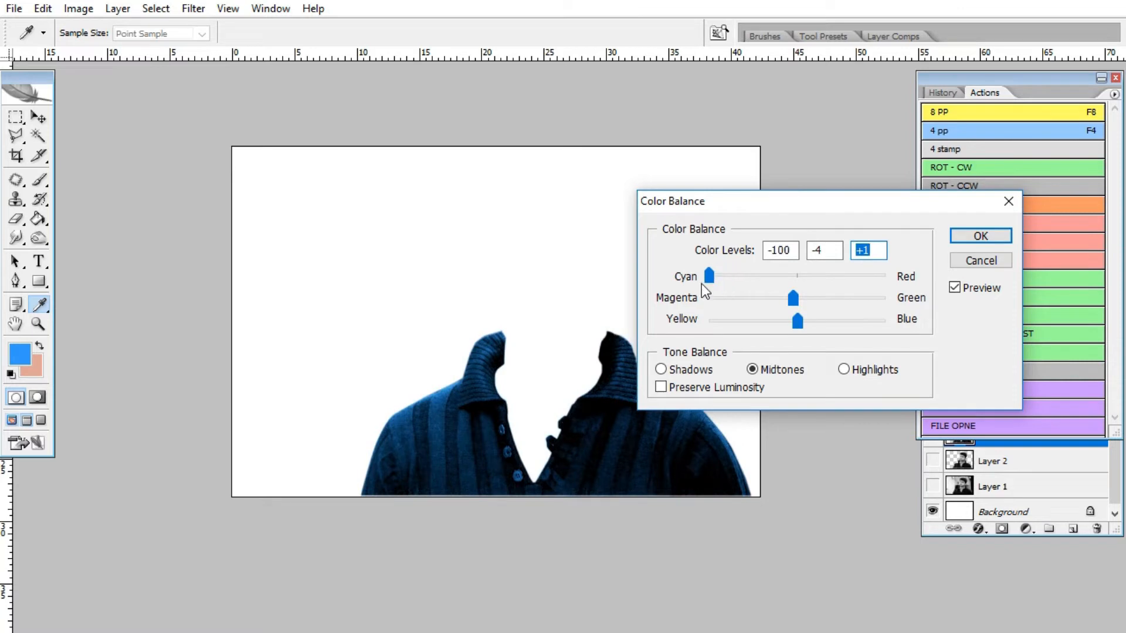
{"action": "left_click", "coordinate": [981, 236]}
{"action": "key", "text": "v"}
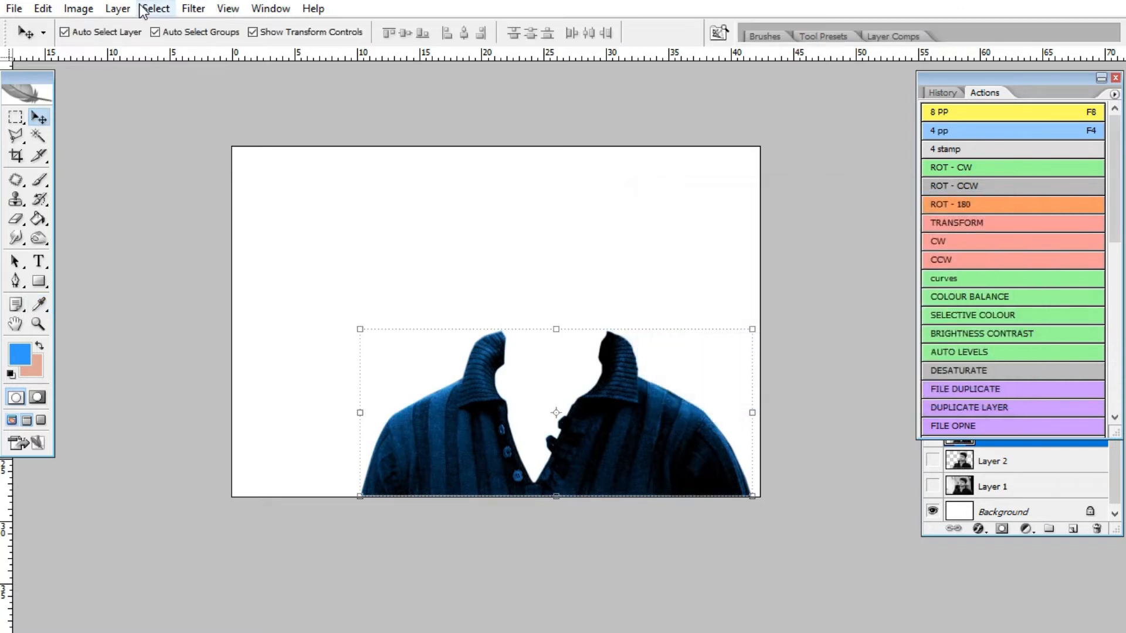
Step: Adjust the sweater in Hue/Saturation to hue -6, saturation +21 and lightness +6
{"action": "left_click", "coordinate": [75, 9]}
{"action": "mouse_move", "coordinate": [196, 53]}
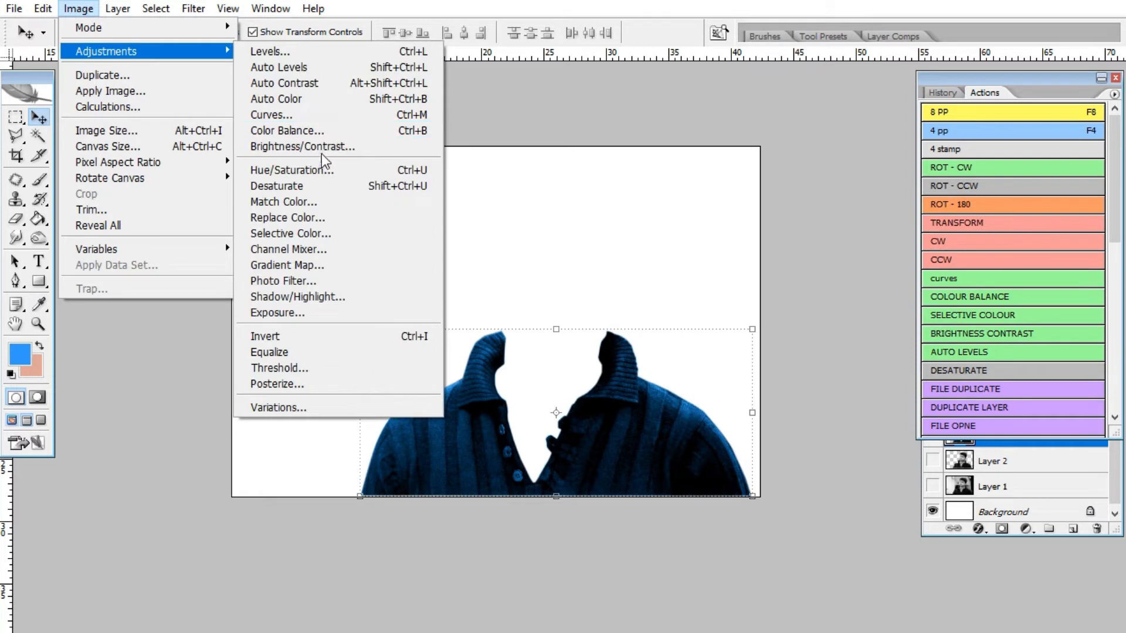
{"action": "left_click", "coordinate": [297, 170]}
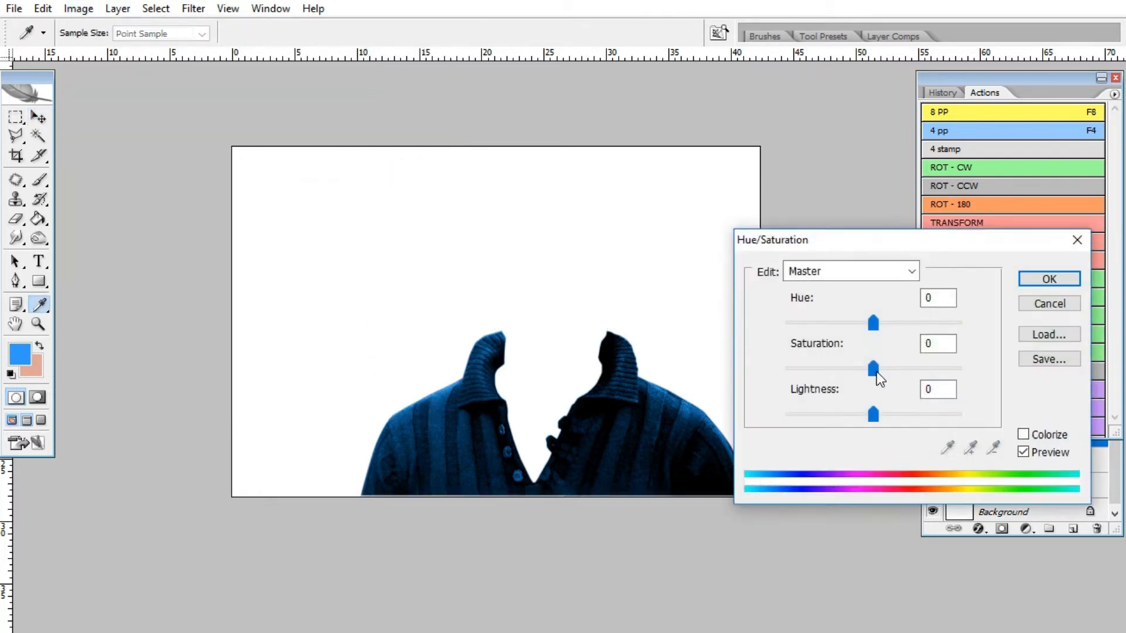
{"action": "left_click_drag", "start_coordinate": [898, 371], "coordinate": [892, 370]}
{"action": "mouse_move", "coordinate": [873, 323]}
{"action": "left_mouse_down"}
{"action": "mouse_move", "coordinate": [847, 322]}
{"action": "mouse_move", "coordinate": [868, 323]}
{"action": "left_mouse_up"}
{"action": "left_click_drag", "start_coordinate": [873, 414], "coordinate": [879, 415]}
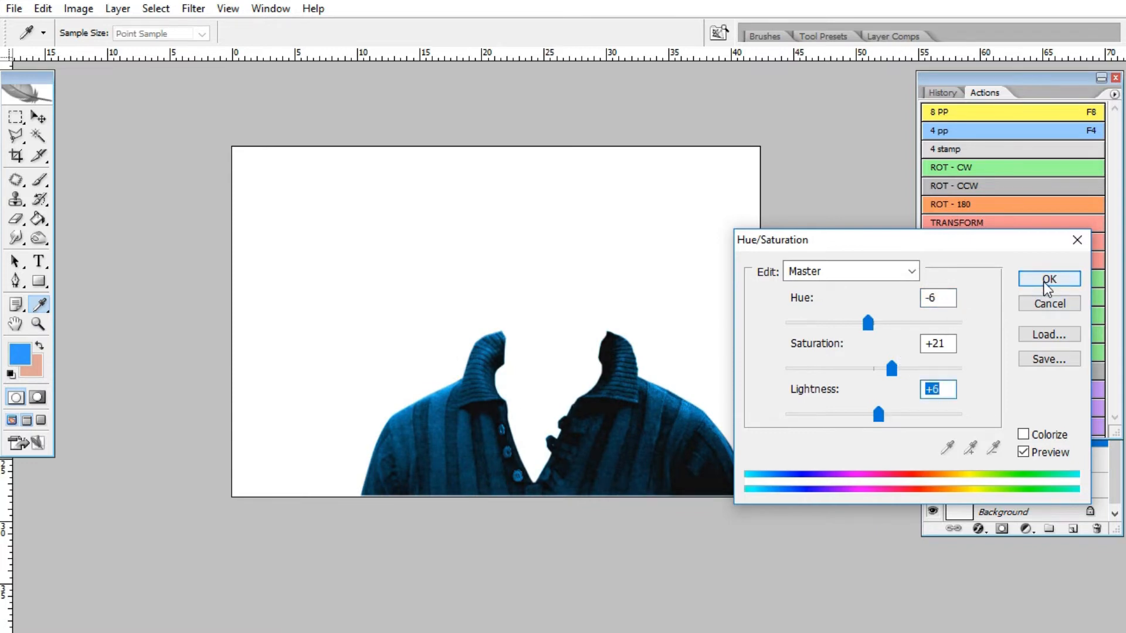
{"action": "left_click", "coordinate": [1048, 280]}
Step: Set the sweater's brightness to -1 and contrast to +11
{"action": "left_click", "coordinate": [983, 334]}
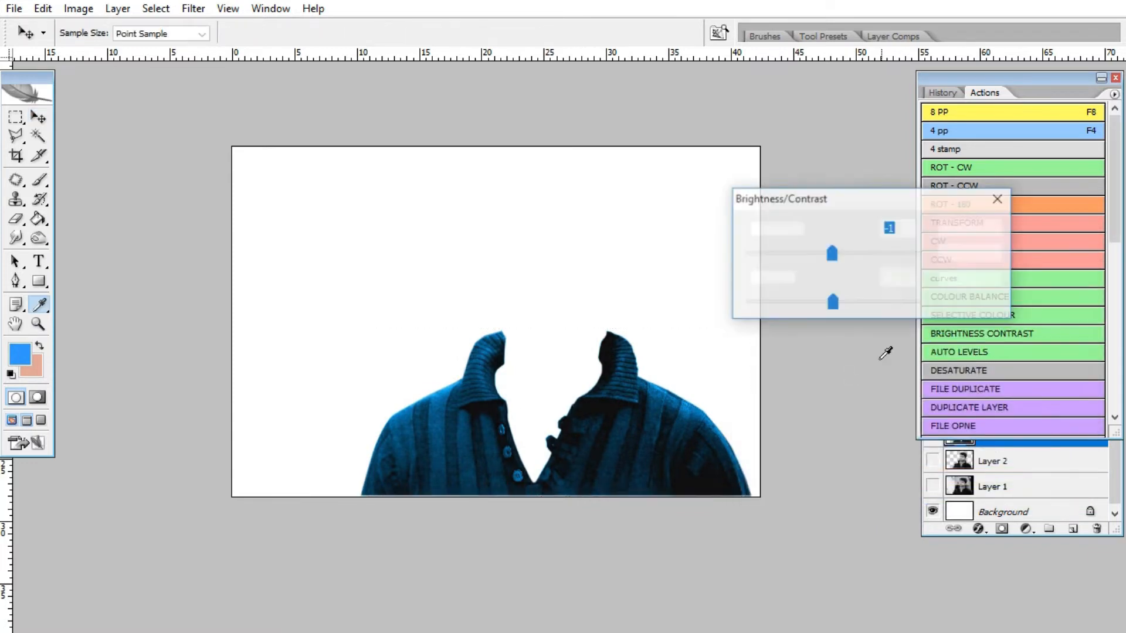
{"action": "left_click_drag", "start_coordinate": [833, 302], "coordinate": [843, 303]}
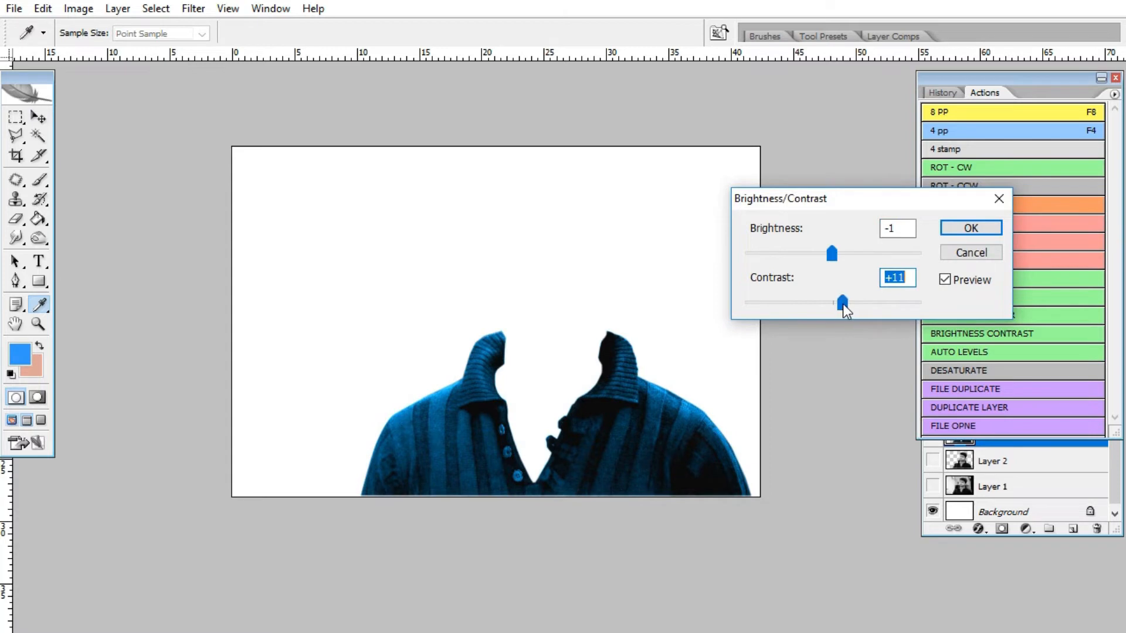
{"action": "left_click", "coordinate": [962, 229]}
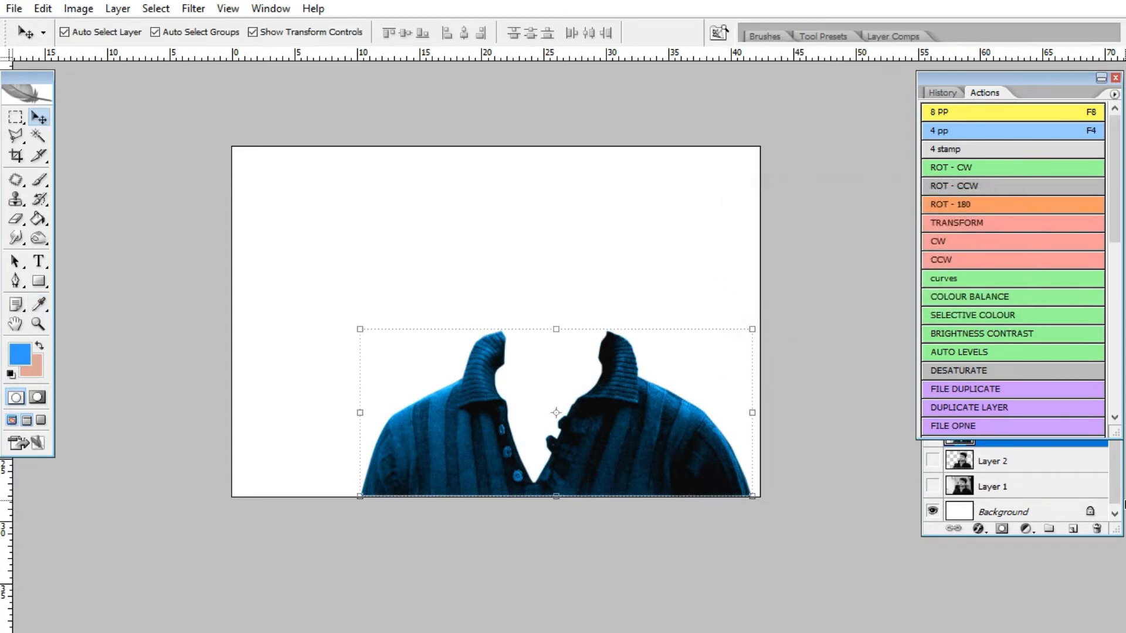
Step: Show Layer 2 instead of the sweater layer and start a pen path from the V-neck's lowest point up its right edge
{"action": "left_click", "coordinate": [1117, 486]}
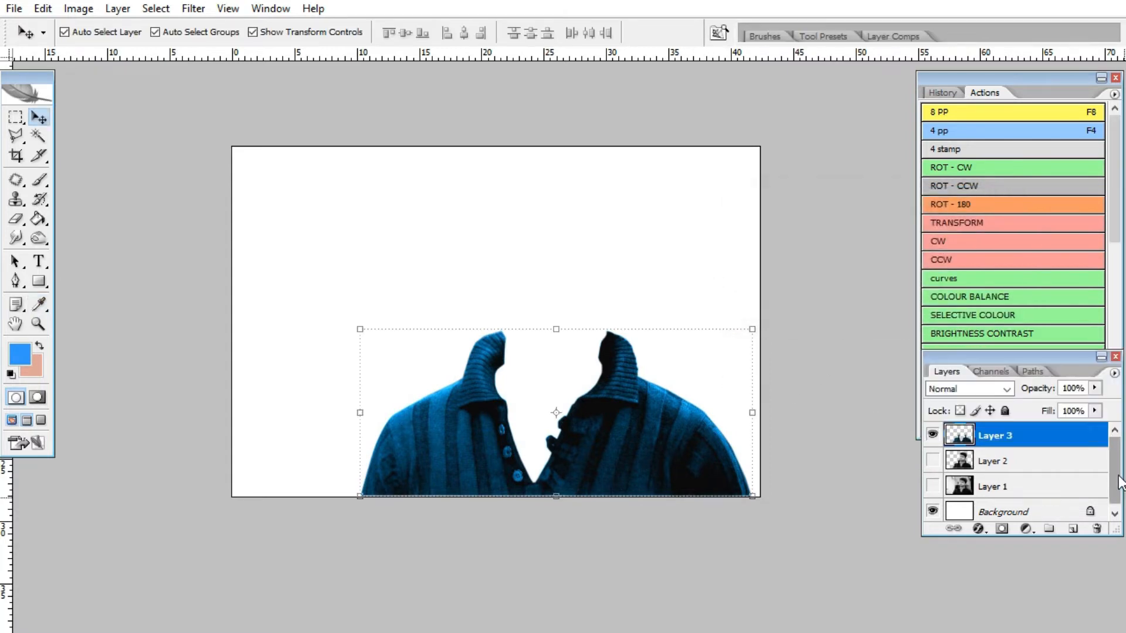
{"action": "left_click", "coordinate": [933, 461]}
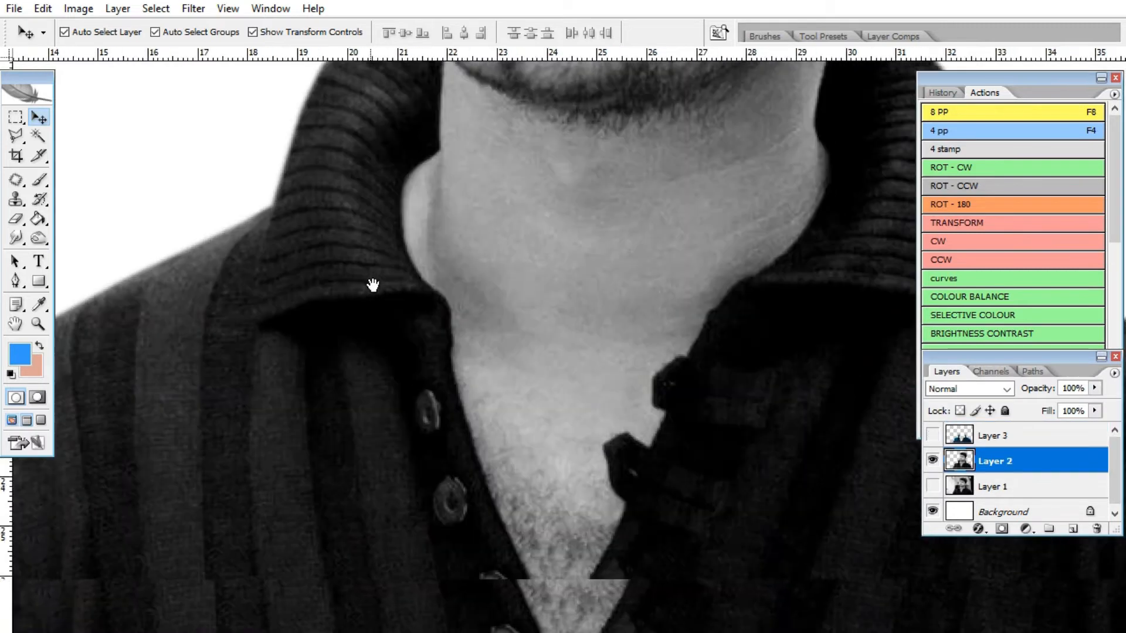
{"action": "left_click_drag", "start_coordinate": [373, 285], "coordinate": [346, 293]}
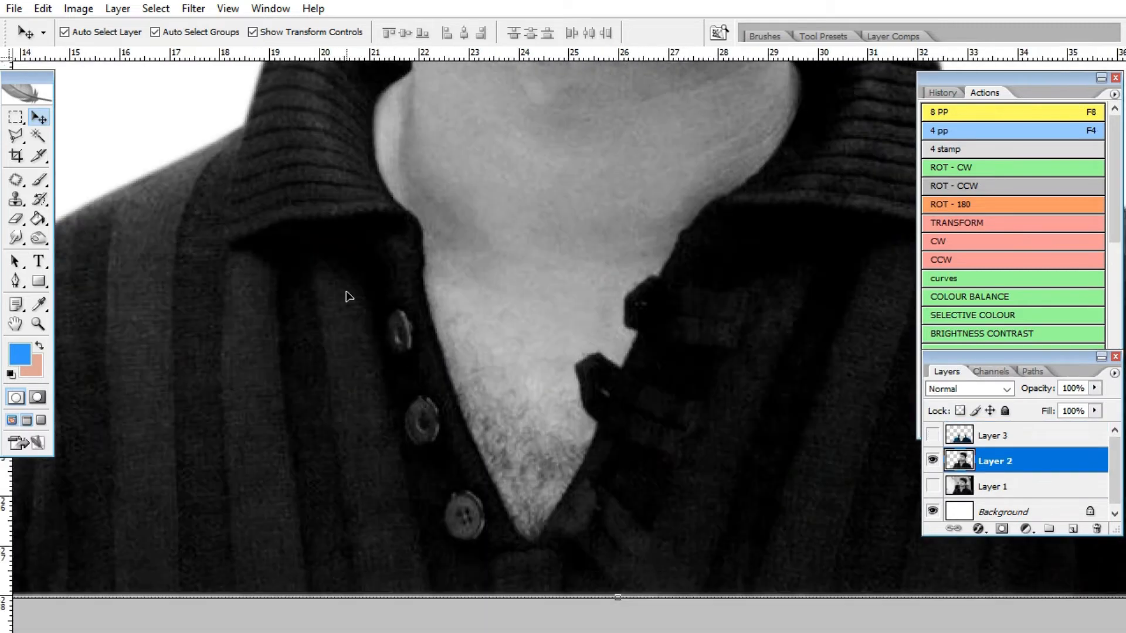
{"action": "key", "text": "ctrl+plus"}
{"action": "left_click_drag", "start_coordinate": [394, 484], "coordinate": [352, 290]}
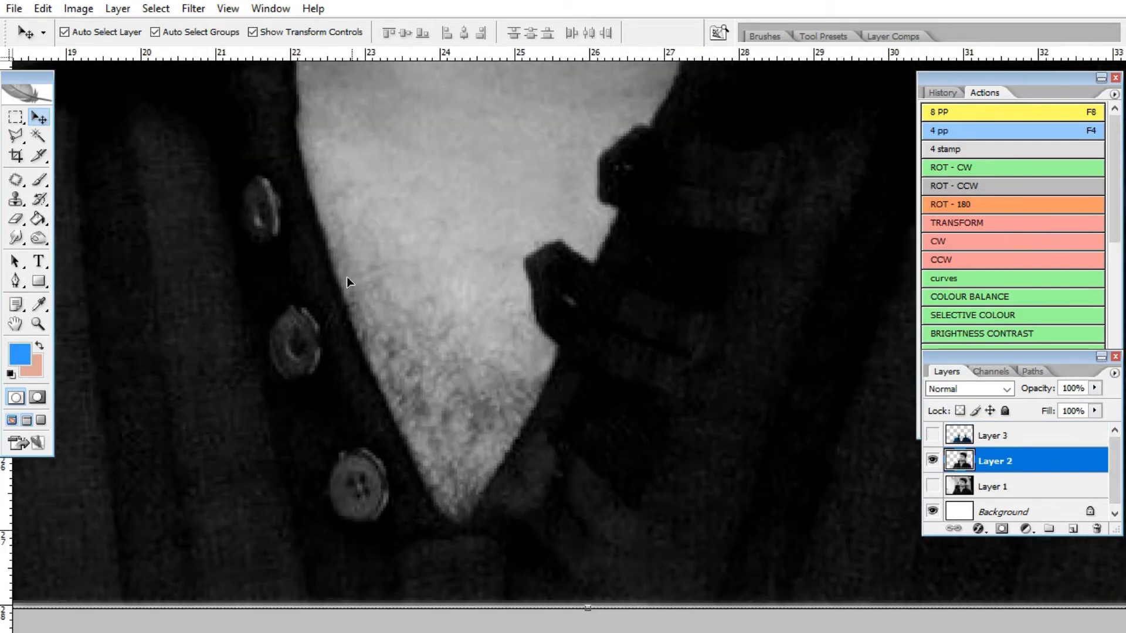
{"action": "key", "text": "i"}
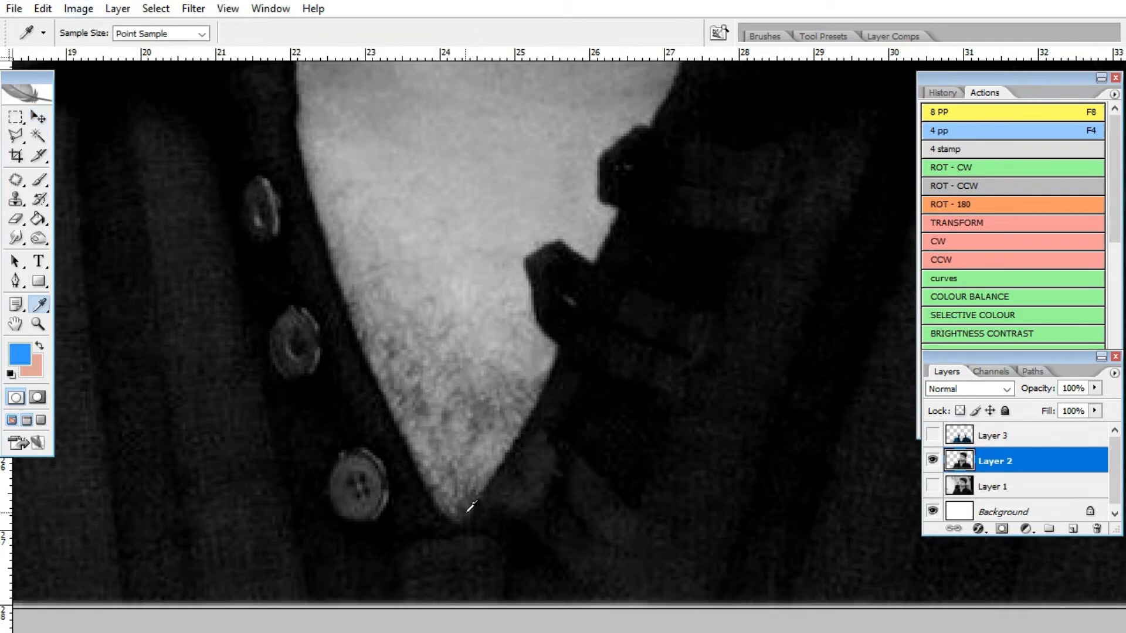
{"action": "key", "text": "p"}
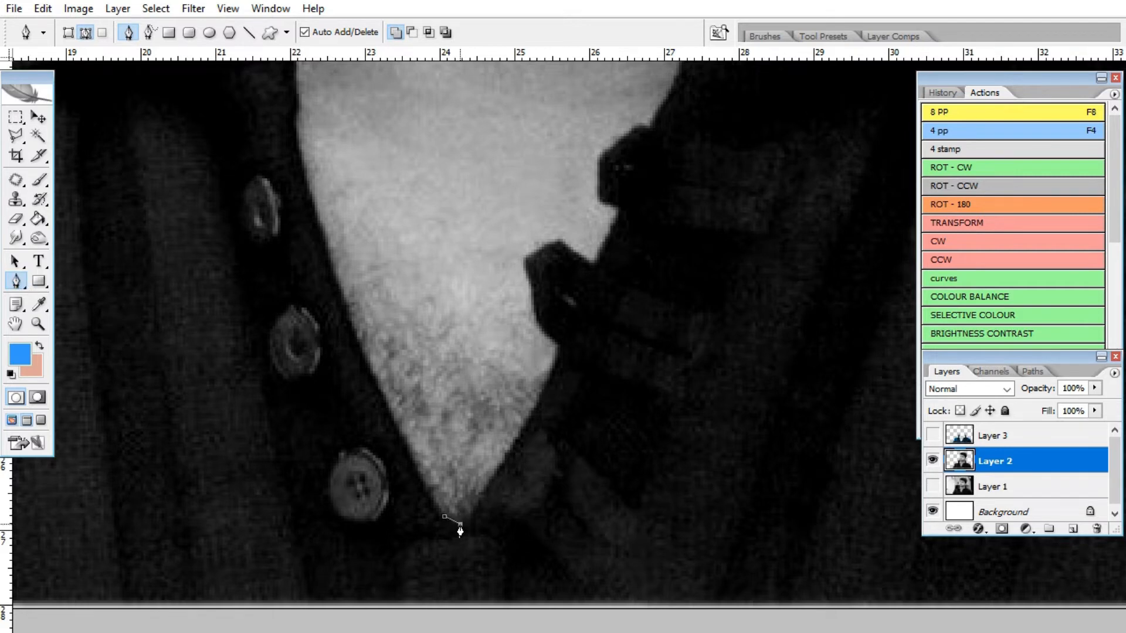
{"action": "left_click_drag", "start_coordinate": [524, 436], "coordinate": [532, 419]}
{"action": "left_click_drag", "start_coordinate": [557, 355], "coordinate": [492, 502]}
Step: Continue the pen path around the two protruding buttons and up the right neckline edge to the collar
{"action": "key", "text": "ctrl+plus"}
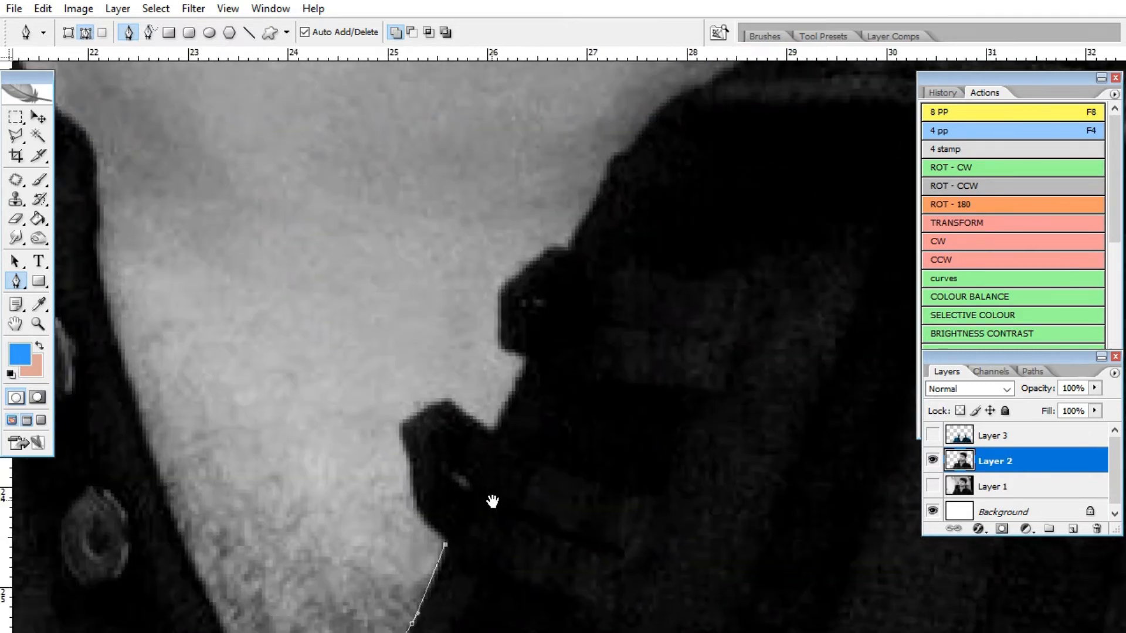
{"action": "left_click_drag", "start_coordinate": [417, 512], "coordinate": [412, 479]}
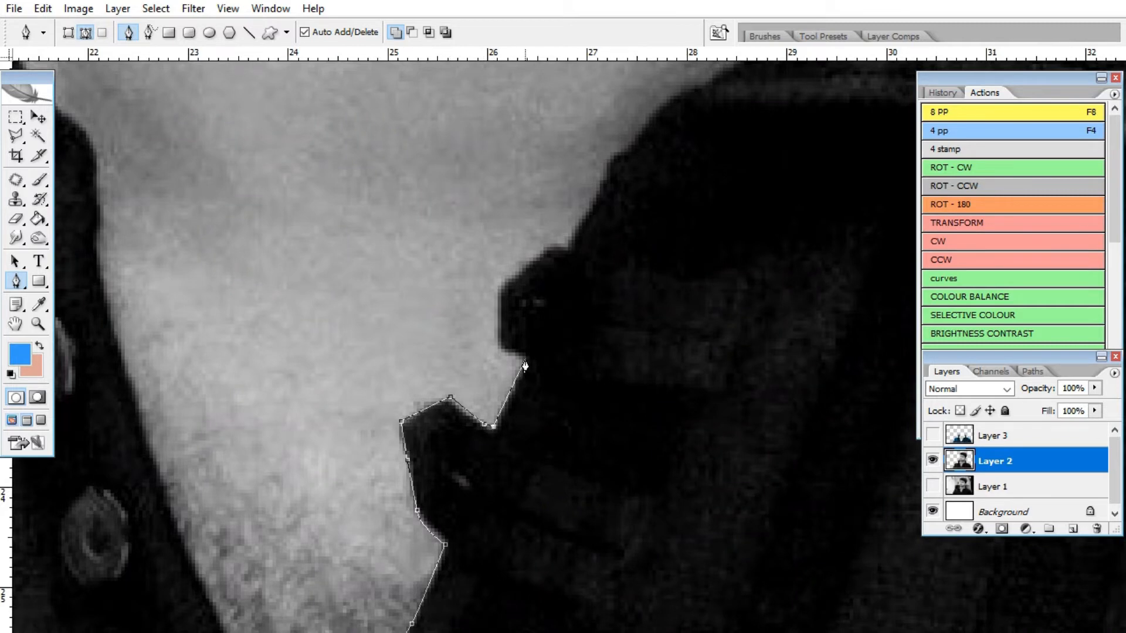
{"action": "left_click", "coordinate": [568, 245]}
{"action": "left_click_drag", "start_coordinate": [568, 244], "coordinate": [306, 512]}
{"action": "left_click", "coordinate": [343, 443]}
{"action": "left_click", "coordinate": [351, 417]}
{"action": "left_click", "coordinate": [381, 399]}
{"action": "left_click_drag", "start_coordinate": [406, 368], "coordinate": [454, 341]}
{"action": "mouse_move", "coordinate": [454, 341]}
{"action": "left_mouse_down"}
{"action": "mouse_move", "coordinate": [366, 401]}
{"action": "mouse_move", "coordinate": [445, 331]}
{"action": "left_mouse_up"}
Step: Trace the pen path up the right side of the neck along the collar to just below the earlobe
{"action": "left_click_drag", "start_coordinate": [491, 256], "coordinate": [494, 245]}
{"action": "left_click_drag", "start_coordinate": [496, 240], "coordinate": [526, 442]}
{"action": "left_click_drag", "start_coordinate": [532, 397], "coordinate": [531, 383]}
{"action": "left_click_drag", "start_coordinate": [509, 227], "coordinate": [412, 386]}
{"action": "left_click_drag", "start_coordinate": [427, 350], "coordinate": [434, 335]}
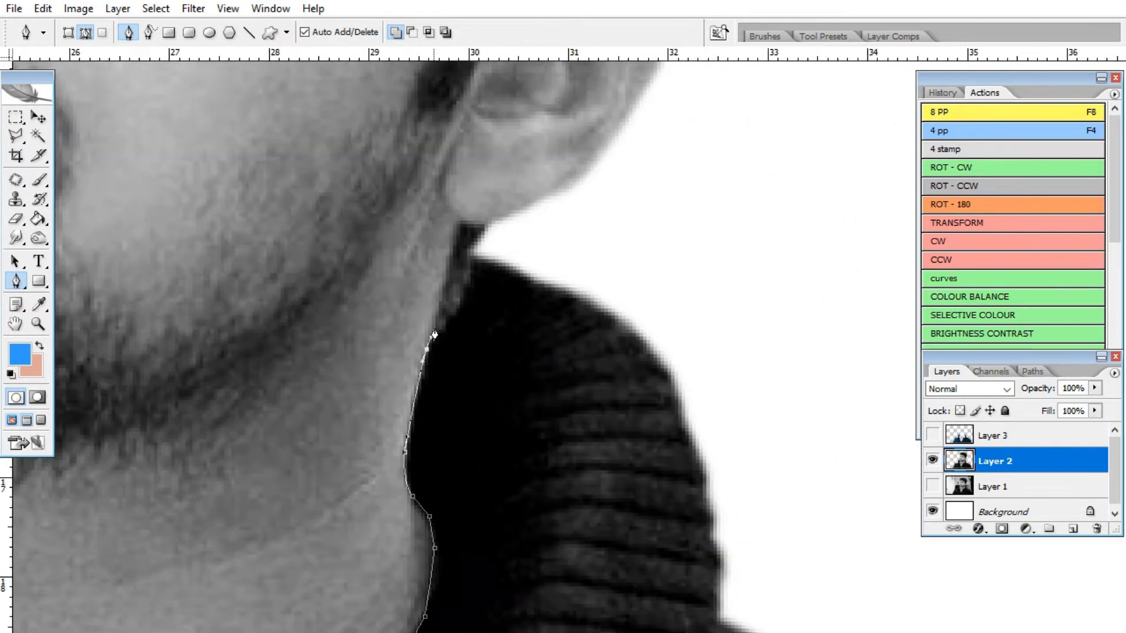
{"action": "left_click", "coordinate": [455, 237]}
{"action": "left_click_drag", "start_coordinate": [476, 247], "coordinate": [399, 402]}
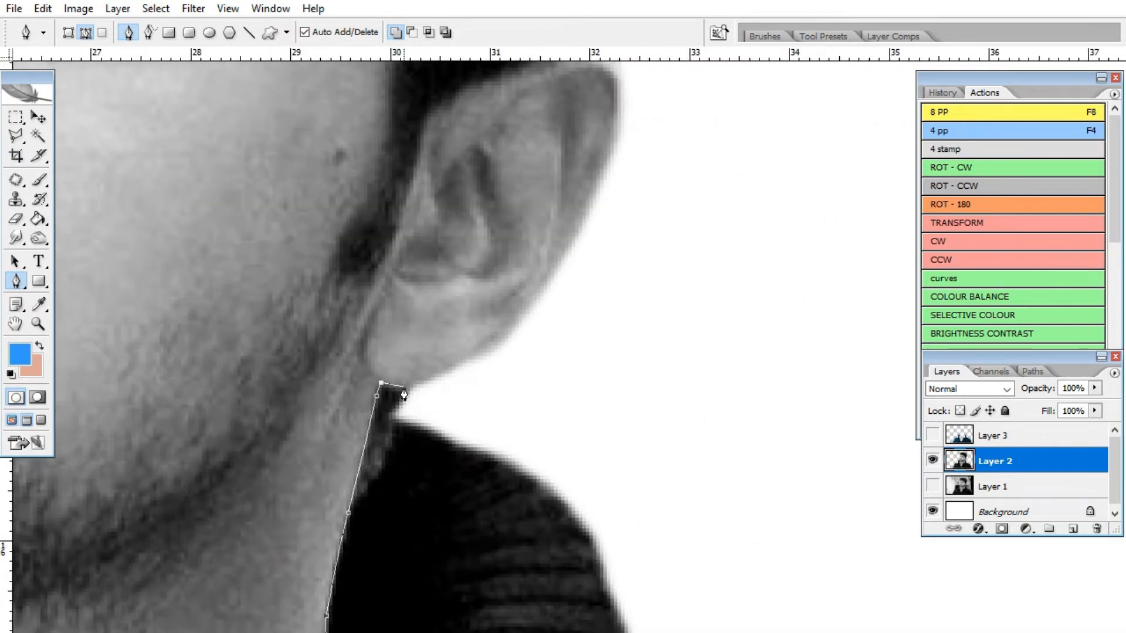
Step: Run the pen path loosely outside the right ear, over its top and back along the hair to its front
{"action": "left_click_drag", "start_coordinate": [550, 325], "coordinate": [720, 488]}
{"action": "left_click_drag", "start_coordinate": [768, 364], "coordinate": [771, 351]}
{"action": "left_click", "coordinate": [756, 275]}
{"action": "left_click", "coordinate": [733, 251]}
{"action": "left_click_drag", "start_coordinate": [684, 251], "coordinate": [680, 251]}
{"action": "left_click", "coordinate": [640, 268]}
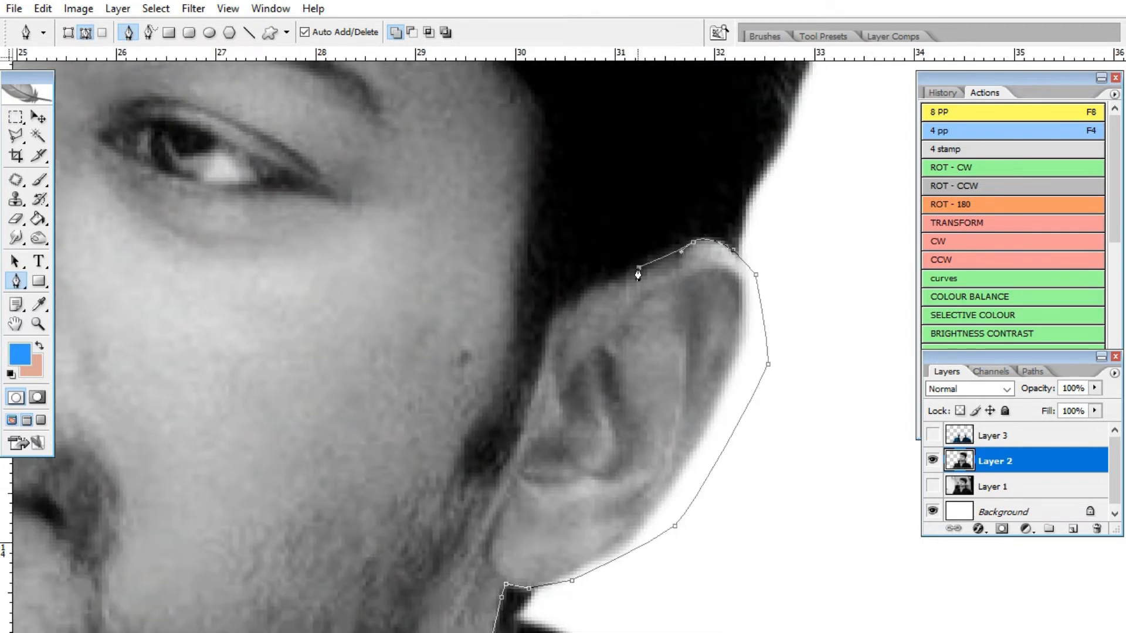
{"action": "left_click", "coordinate": [575, 303]}
{"action": "left_click", "coordinate": [550, 318]}
Step: Trace the pen path down the ear's front edge, around the sideburn and up the facial hairline beside the eye
{"action": "left_click_drag", "start_coordinate": [540, 398], "coordinate": [540, 309]}
{"action": "key", "text": "ctrl+z"}
{"action": "left_click_drag", "start_coordinate": [518, 367], "coordinate": [497, 387]}
{"action": "mouse_move", "coordinate": [515, 254]}
{"action": "left_mouse_down"}
{"action": "mouse_move", "coordinate": [528, 230]}
{"action": "mouse_move", "coordinate": [523, 388]}
{"action": "mouse_move", "coordinate": [532, 254]}
{"action": "left_mouse_up"}
{"action": "left_click", "coordinate": [527, 312]}
{"action": "left_click_drag", "start_coordinate": [536, 228], "coordinate": [552, 359]}
{"action": "left_click_drag", "start_coordinate": [538, 329], "coordinate": [533, 321]}
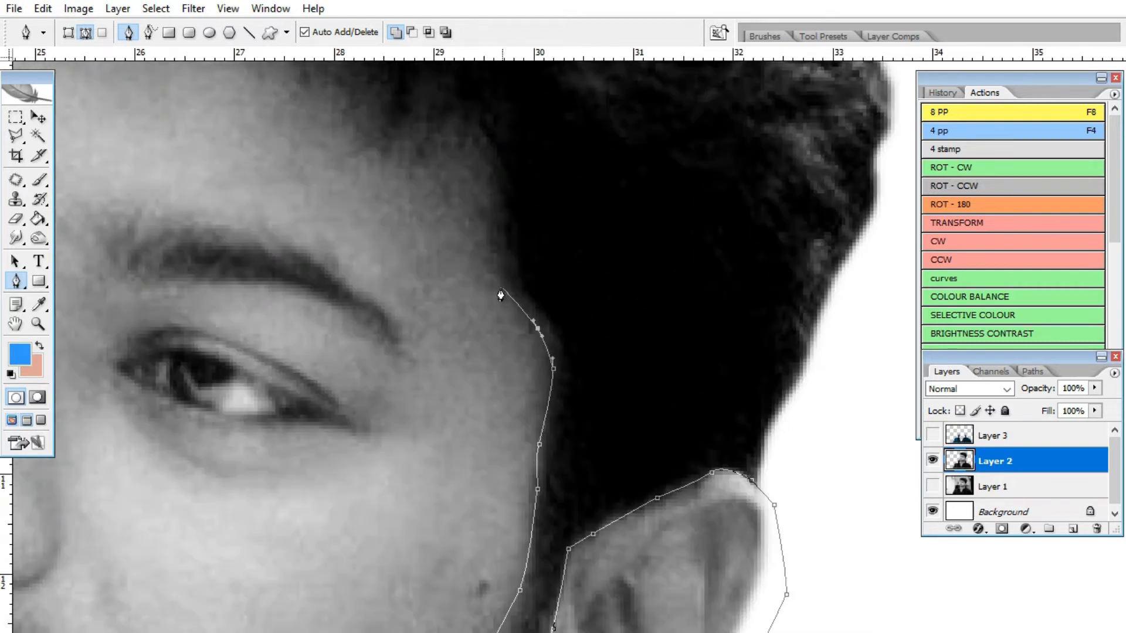
Step: Continue the pen path up the right temple and onto the forehead hairline, stepping back over misplaced anchor points
{"action": "left_click_drag", "start_coordinate": [503, 275], "coordinate": [529, 398]}
{"action": "left_click_drag", "start_coordinate": [517, 390], "coordinate": [511, 368]}
{"action": "left_click", "coordinate": [513, 322]}
{"action": "left_click_drag", "start_coordinate": [502, 282], "coordinate": [601, 465]}
{"action": "left_click_drag", "start_coordinate": [540, 438], "coordinate": [532, 432]}
{"action": "key", "text": "ctrl+alt+z"}
{"action": "key", "text": "ctrl+alt+z"}
{"action": "left_click_drag", "start_coordinate": [610, 416], "coordinate": [729, 490]}
{"action": "left_click_drag", "start_coordinate": [629, 433], "coordinate": [597, 420]}
Step: Extend the pen path across the forehead hairline to its left corner
{"action": "left_click_drag", "start_coordinate": [535, 391], "coordinate": [510, 377]}
{"action": "left_click_drag", "start_coordinate": [456, 364], "coordinate": [385, 369]}
{"action": "left_click_drag", "start_coordinate": [338, 378], "coordinate": [275, 339]}
{"action": "left_click_drag", "start_coordinate": [275, 340], "coordinate": [568, 439]}
{"action": "left_click_drag", "start_coordinate": [525, 413], "coordinate": [456, 456]}
{"action": "left_click_drag", "start_coordinate": [457, 458], "coordinate": [484, 270]}
Step: Trace the pen path down the left temple hairline to the outer end of the eyebrow
{"action": "left_click_drag", "start_coordinate": [459, 315], "coordinate": [452, 326]}
{"action": "left_click_drag", "start_coordinate": [442, 355], "coordinate": [429, 227]}
{"action": "left_click", "coordinate": [416, 271]}
{"action": "left_click_drag", "start_coordinate": [416, 277], "coordinate": [430, 171]}
{"action": "left_click", "coordinate": [409, 233]}
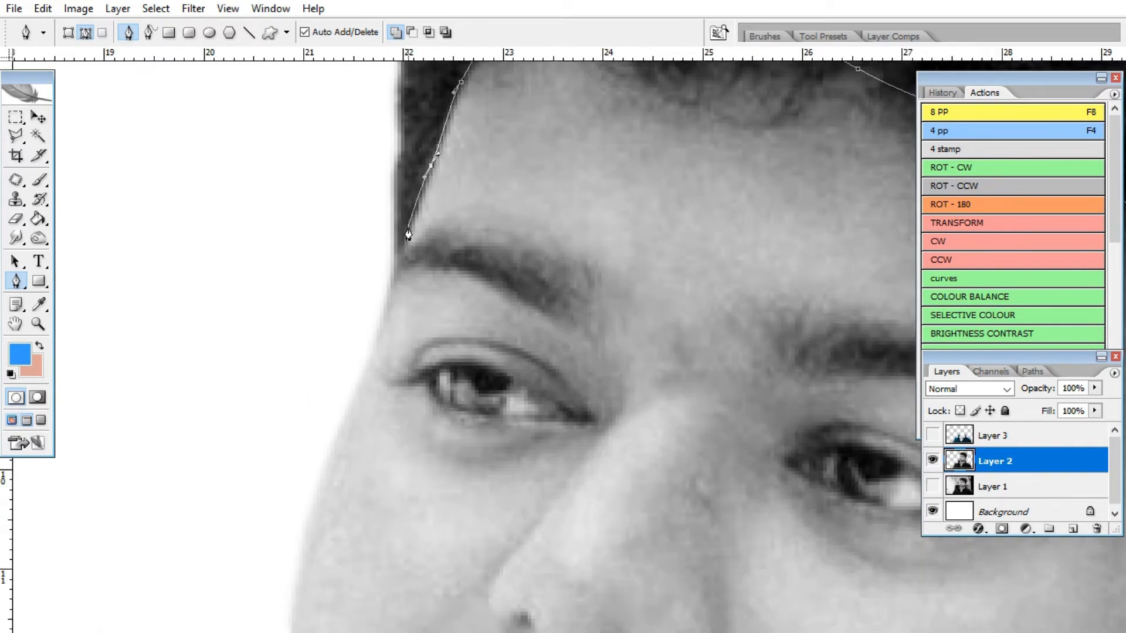
Step: Take the pen path past the eyebrow and loosely down outside the left cheek
{"action": "left_click", "coordinate": [398, 257]}
{"action": "left_click", "coordinate": [368, 295]}
{"action": "left_click", "coordinate": [258, 511]}
{"action": "left_click_drag", "start_coordinate": [257, 517], "coordinate": [305, 200]}
{"action": "left_click_drag", "start_coordinate": [290, 468], "coordinate": [293, 472]}
{"action": "left_click_drag", "start_coordinate": [293, 473], "coordinate": [226, 245]}
Step: Continue the pen path down outside the left side of the face and jaw to the neck at the collar
{"action": "left_click_drag", "start_coordinate": [305, 375], "coordinate": [307, 384]}
{"action": "left_click", "coordinate": [375, 465]}
{"action": "left_click_drag", "start_coordinate": [378, 443], "coordinate": [423, 187]}
{"action": "left_click", "coordinate": [412, 405]}
{"action": "left_click_drag", "start_coordinate": [397, 390], "coordinate": [370, 117]}
{"action": "left_click_drag", "start_coordinate": [344, 170], "coordinate": [338, 174]}
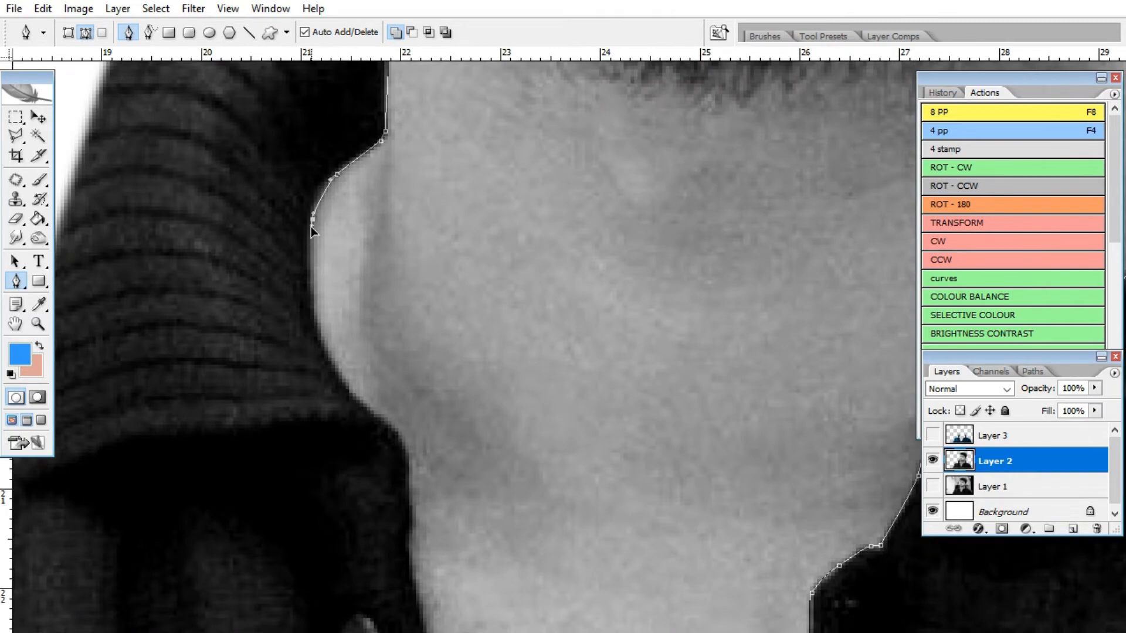
Step: Trace the pen path around the bulge of the neck along the left collar edge to the top of the shirt opening
{"action": "left_click_drag", "start_coordinate": [314, 276], "coordinate": [299, 153]}
{"action": "left_click_drag", "start_coordinate": [302, 202], "coordinate": [304, 211]}
{"action": "left_click_drag", "start_coordinate": [336, 269], "coordinate": [202, 177]}
{"action": "left_click_drag", "start_coordinate": [234, 192], "coordinate": [247, 232]}
{"action": "left_click_drag", "start_coordinate": [252, 285], "coordinate": [272, 221]}
Step: Extend the pen path down the buttoned edge of the shirt opening to the tip of the V and close it
{"action": "left_click_drag", "start_coordinate": [273, 266], "coordinate": [276, 288]}
{"action": "left_click_drag", "start_coordinate": [299, 445], "coordinate": [321, 353]}
{"action": "left_click_drag", "start_coordinate": [347, 437], "coordinate": [338, 355]}
{"action": "left_click_drag", "start_coordinate": [395, 459], "coordinate": [397, 469]}
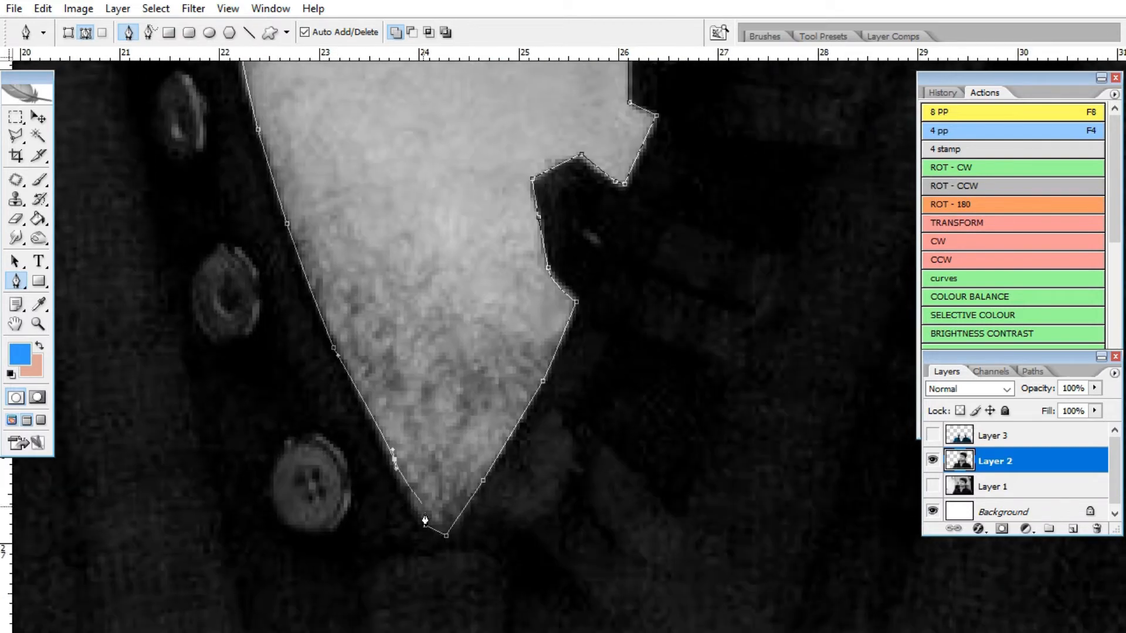
{"action": "left_click", "coordinate": [425, 529]}
Step: Make a selection from the closed skin path and copy the selected skin from Layer 2 to a new layer
{"action": "scroll", "coordinate": [478, 338], "scroll_direction": "down", "scroll_amount": 4}
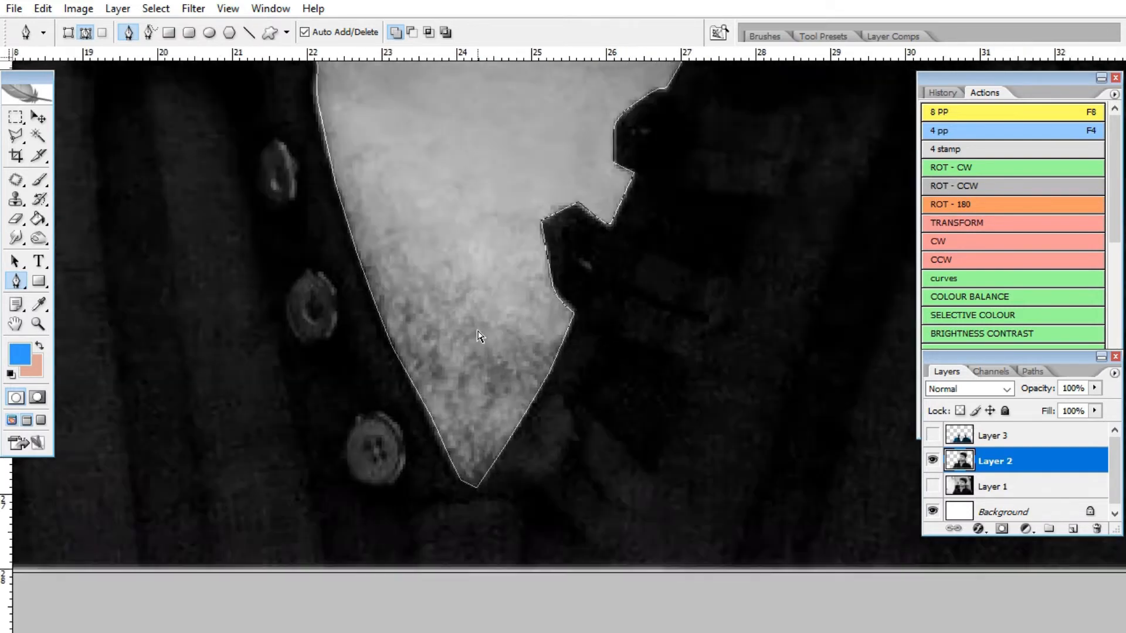
{"action": "scroll", "coordinate": [478, 381], "scroll_direction": "up", "scroll_amount": 2}
{"action": "right_click", "coordinate": [505, 267]}
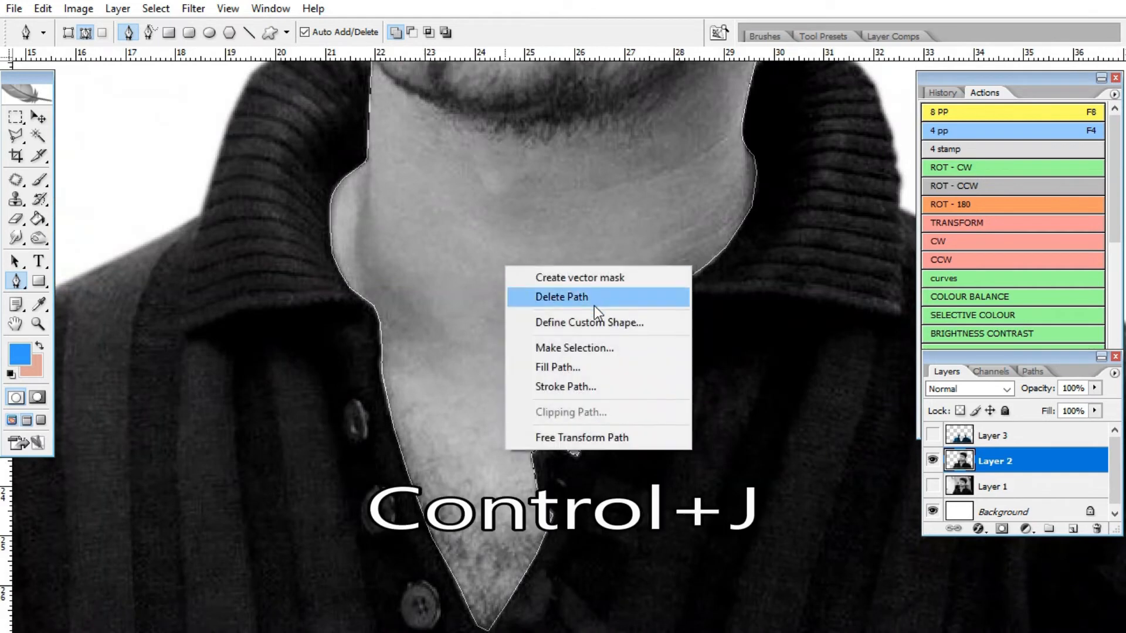
{"action": "left_click", "coordinate": [571, 348]}
{"action": "left_click", "coordinate": [672, 175]}
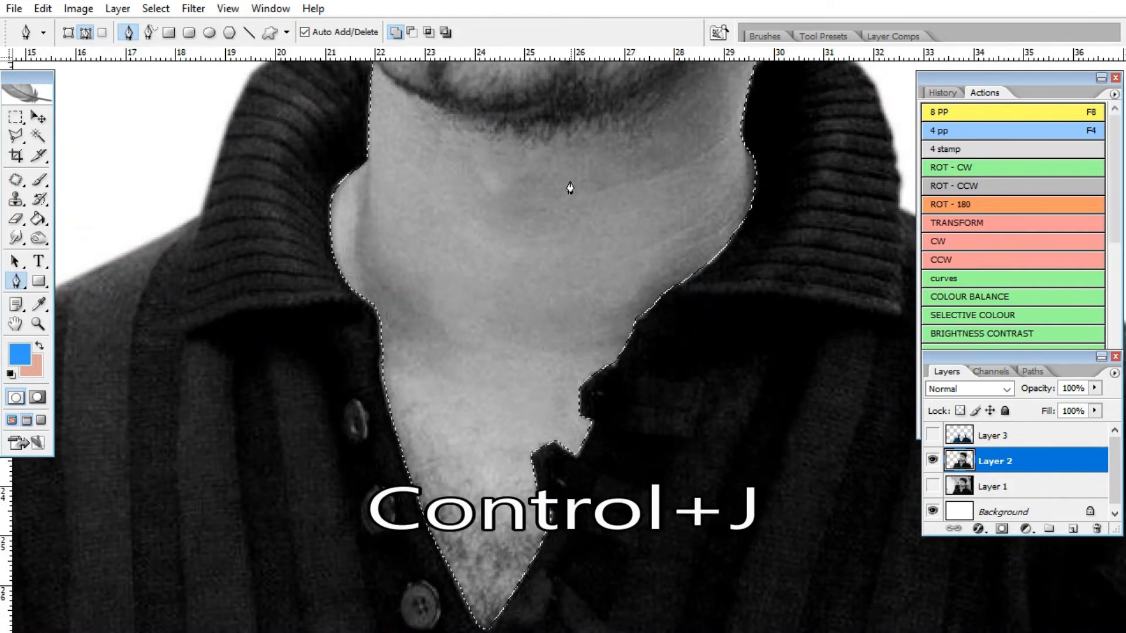
{"action": "key", "text": "ctrl+j"}
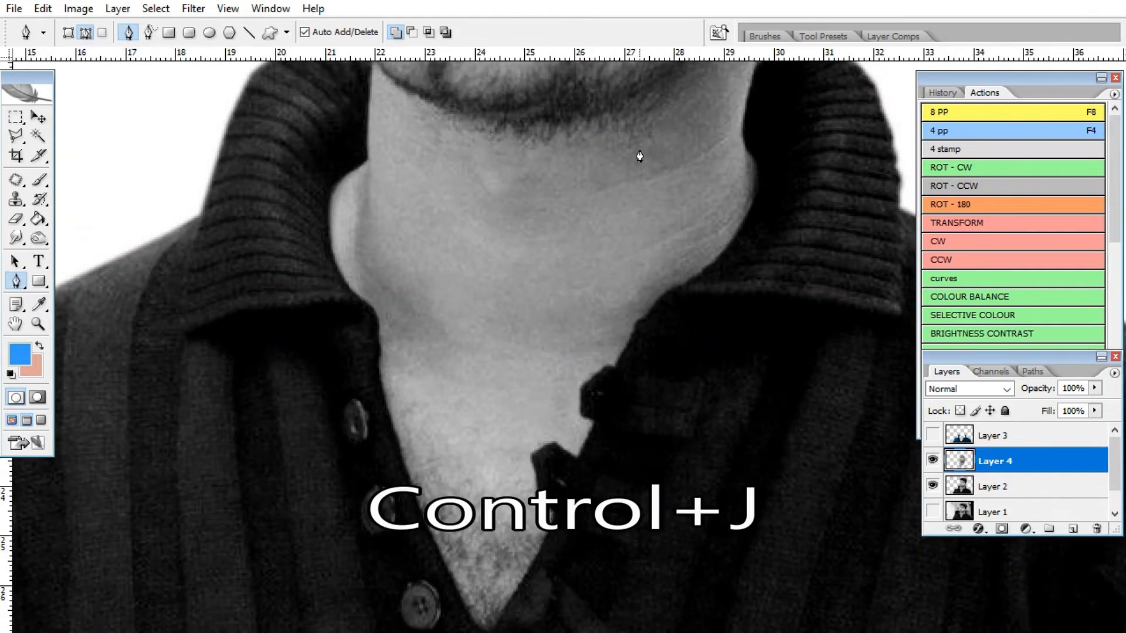
Step: Hide Layer 2 to inspect the isolated face and neck cutout, and show it again
{"action": "left_click", "coordinate": [932, 487]}
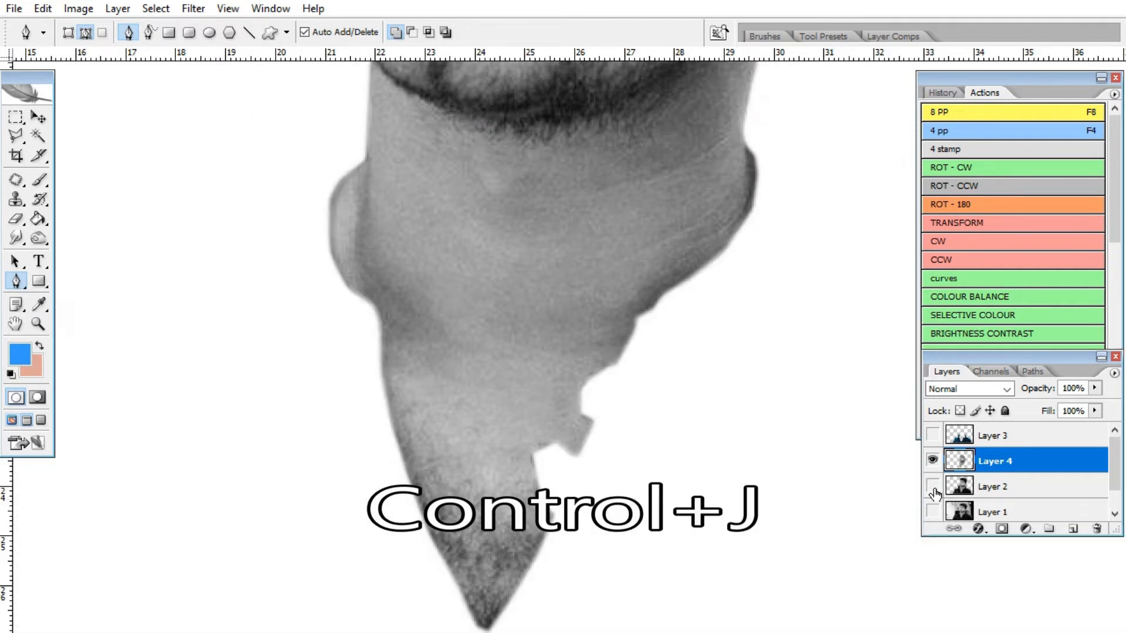
{"action": "key", "text": "ctrl+minus"}
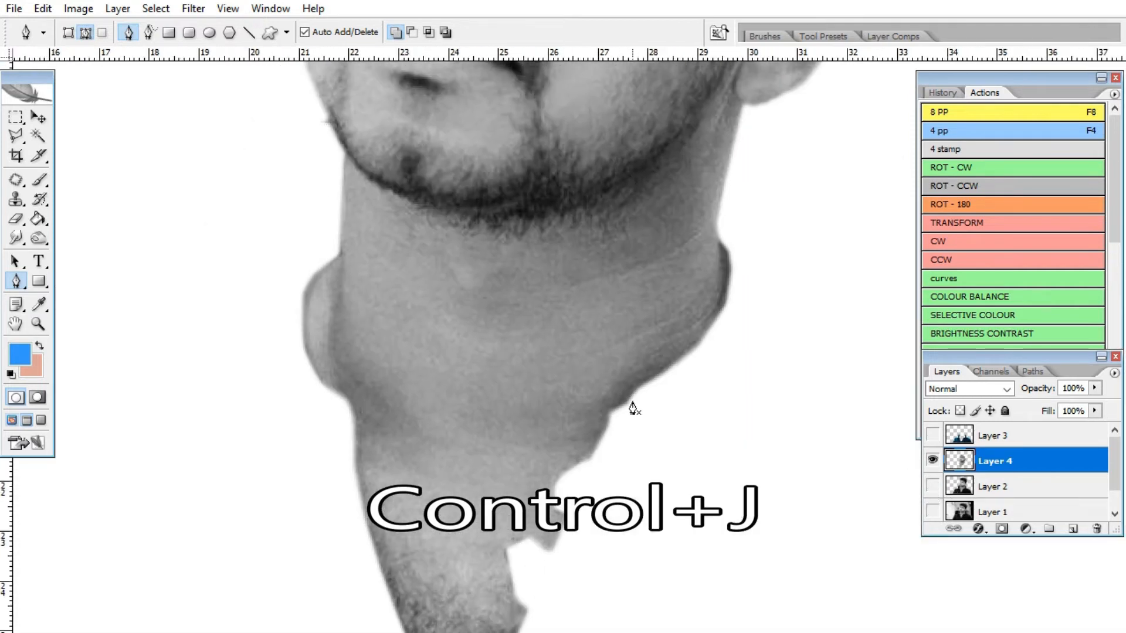
{"action": "key", "text": "ctrl+minus"}
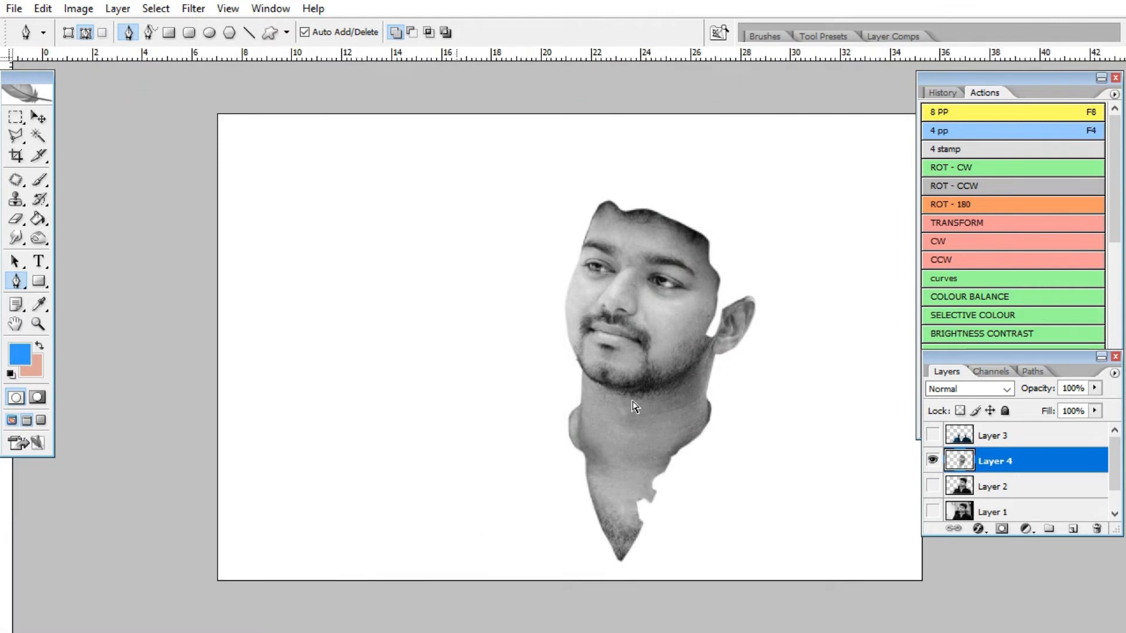
{"action": "key", "text": "ctrl+plus"}
{"action": "left_click_drag", "start_coordinate": [632, 409], "coordinate": [515, 372]}
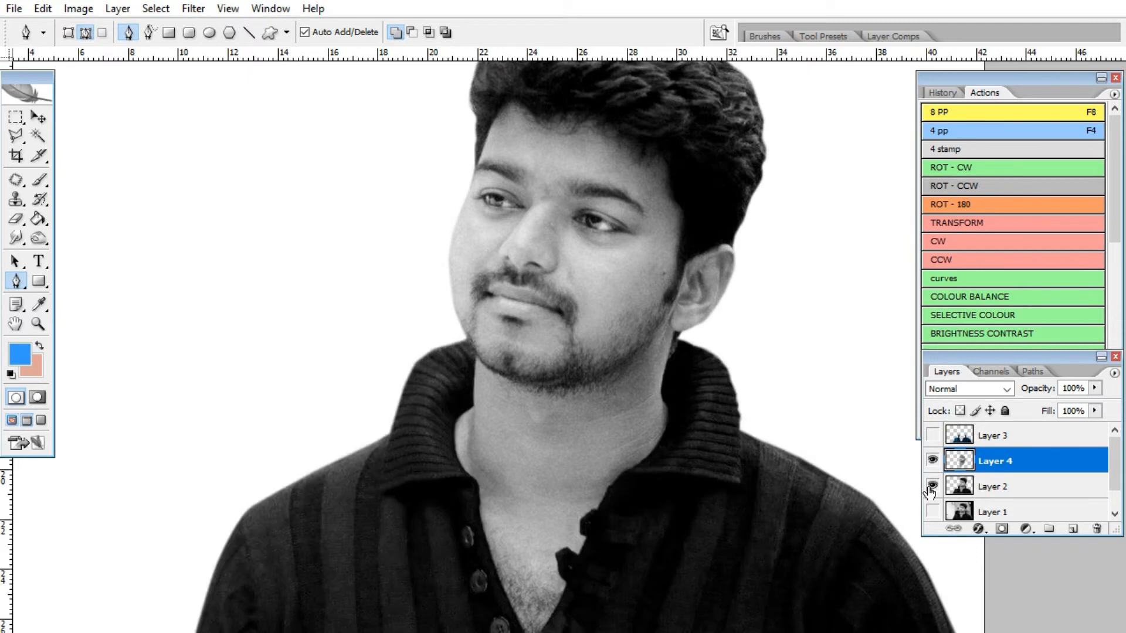
Step: Tint the skin layer a warm orange-brown with Color Balance, shifting the tones toward red and yellow
{"action": "key", "text": "v"}
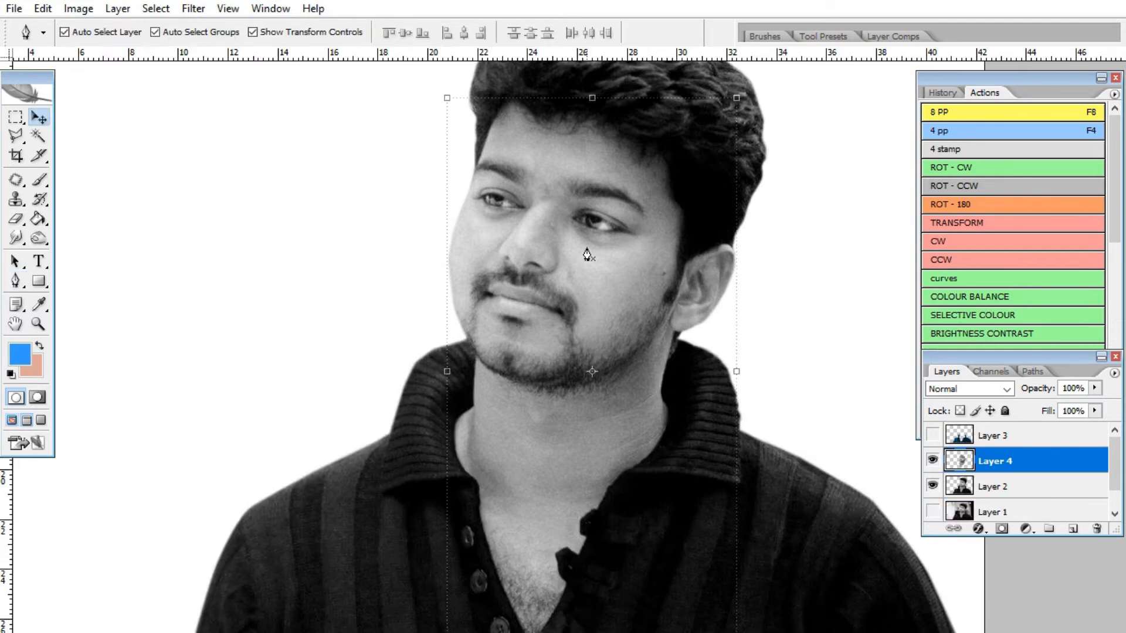
{"action": "left_click", "coordinate": [995, 295]}
{"action": "left_click_drag", "start_coordinate": [817, 197], "coordinate": [875, 195]}
{"action": "left_click_drag", "start_coordinate": [888, 280], "coordinate": [949, 275]}
{"action": "mouse_move", "coordinate": [861, 296]}
{"action": "left_mouse_down"}
{"action": "mouse_move", "coordinate": [909, 299]}
{"action": "mouse_move", "coordinate": [883, 297]}
{"action": "left_mouse_up"}
{"action": "mouse_move", "coordinate": [947, 273]}
{"action": "left_mouse_down"}
{"action": "mouse_move", "coordinate": [893, 268]}
{"action": "mouse_move", "coordinate": [957, 278]}
{"action": "left_mouse_up"}
{"action": "mouse_move", "coordinate": [882, 295]}
{"action": "left_mouse_down"}
{"action": "mouse_move", "coordinate": [836, 291]}
{"action": "mouse_move", "coordinate": [885, 296]}
{"action": "mouse_move", "coordinate": [817, 320]}
{"action": "mouse_move", "coordinate": [852, 323]}
{"action": "mouse_move", "coordinate": [843, 322]}
{"action": "mouse_move", "coordinate": [879, 296]}
{"action": "left_mouse_up"}
{"action": "left_click_drag", "start_coordinate": [946, 273], "coordinate": [939, 275]}
{"action": "left_click", "coordinate": [1041, 234]}
Step: Adjust the skin layer's Hue/Saturation to hue 0, saturation +9 and lightness +2
{"action": "left_click", "coordinate": [78, 8]}
{"action": "mouse_move", "coordinate": [176, 48]}
{"action": "left_click", "coordinate": [276, 177]}
{"action": "left_click_drag", "start_coordinate": [873, 368], "coordinate": [896, 374]}
{"action": "left_click_drag", "start_coordinate": [873, 327], "coordinate": [874, 327]}
{"action": "mouse_move", "coordinate": [885, 369]}
{"action": "left_mouse_down"}
{"action": "mouse_move", "coordinate": [860, 369]}
{"action": "mouse_move", "coordinate": [880, 368]}
{"action": "left_mouse_up"}
{"action": "left_click_drag", "start_coordinate": [873, 415], "coordinate": [875, 414]}
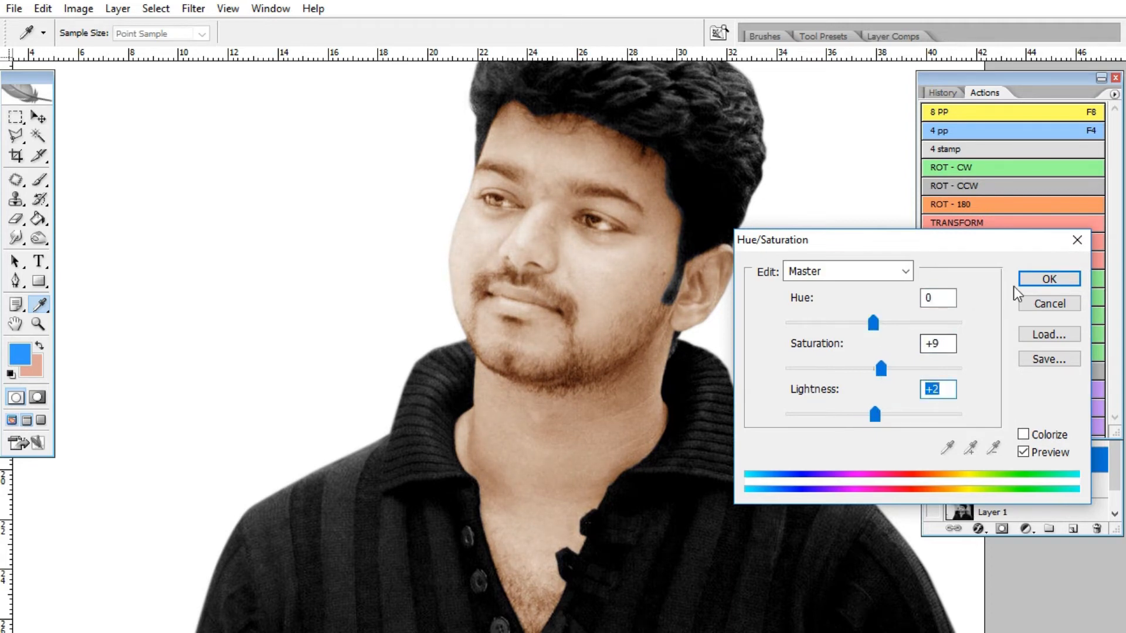
{"action": "key", "text": "Return"}
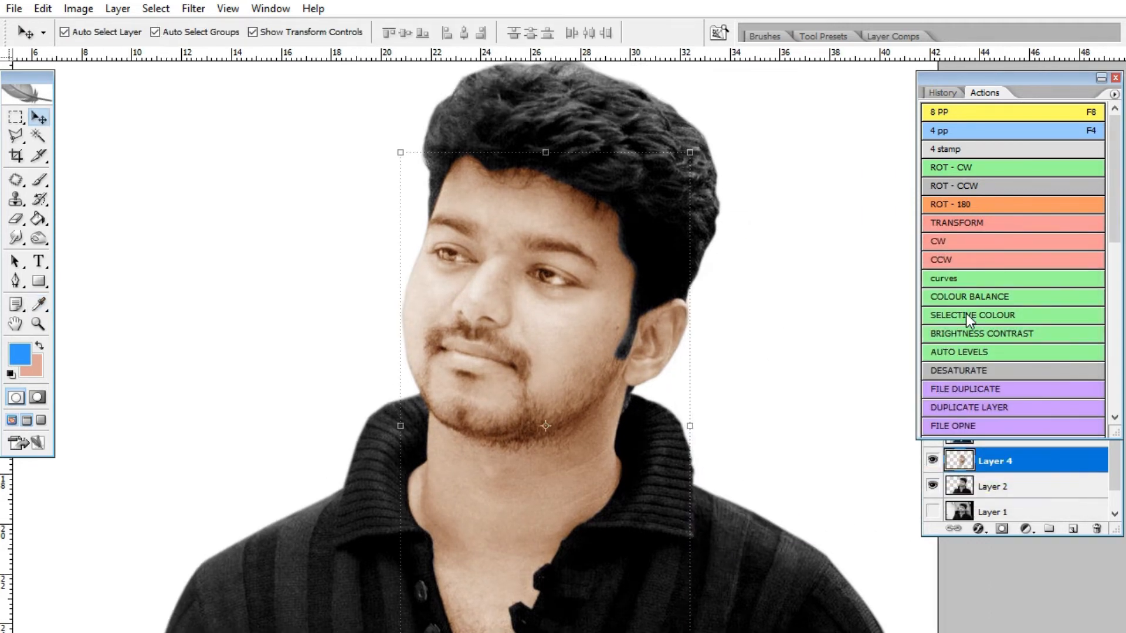
Step: Start a Selective Color adjustment on the skin and set the Reds to cyan +34, magenta +8, yellow +13 and black +12
{"action": "left_click", "coordinate": [966, 315]}
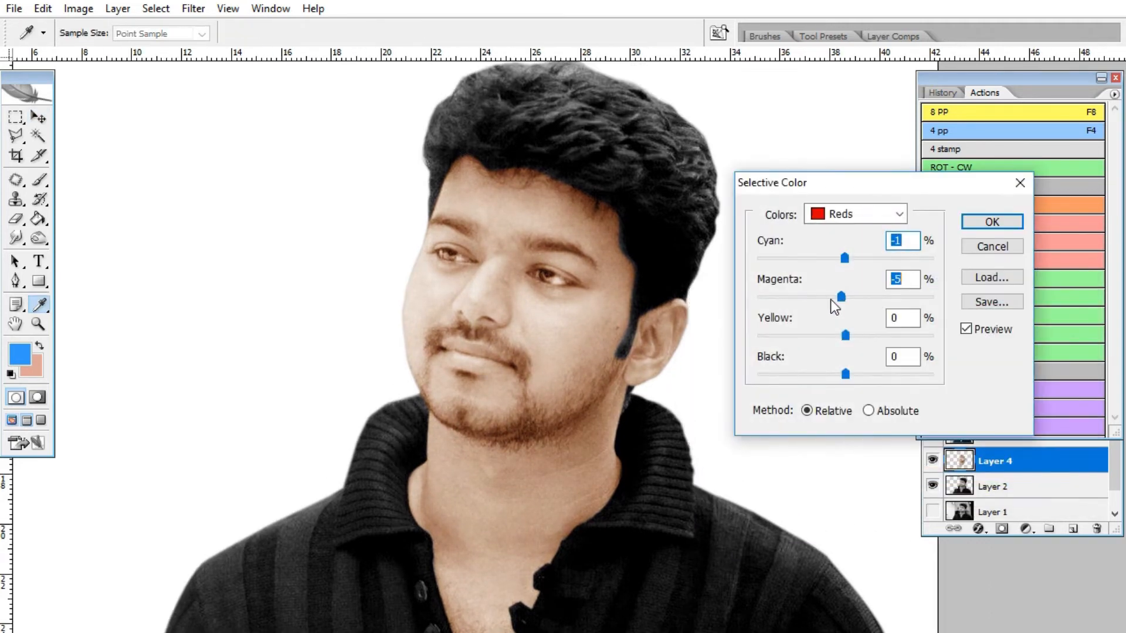
{"action": "left_click_drag", "start_coordinate": [845, 336], "coordinate": [857, 336]}
{"action": "left_click_drag", "start_coordinate": [845, 374], "coordinate": [857, 374]}
{"action": "left_click_drag", "start_coordinate": [844, 259], "coordinate": [866, 258]}
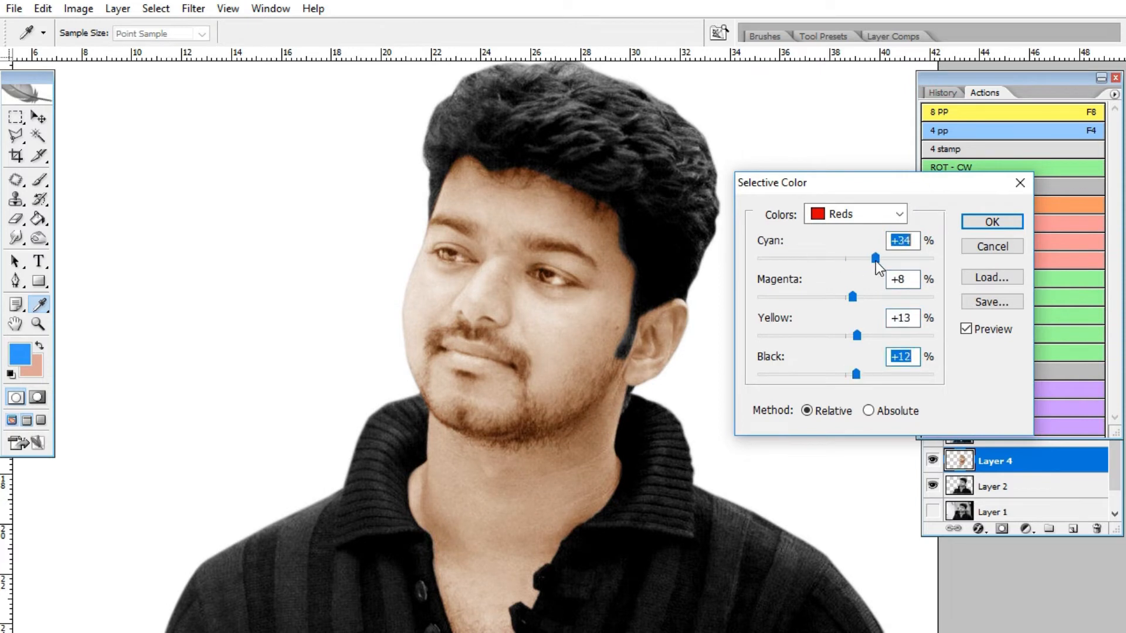
Step: Set the Yellows to magenta +26 with slightly raised cyan and yellow, and apply the Selective Color adjustment
{"action": "left_click", "coordinate": [860, 214]}
{"action": "left_click", "coordinate": [868, 233]}
{"action": "left_click_drag", "start_coordinate": [845, 297], "coordinate": [867, 297]}
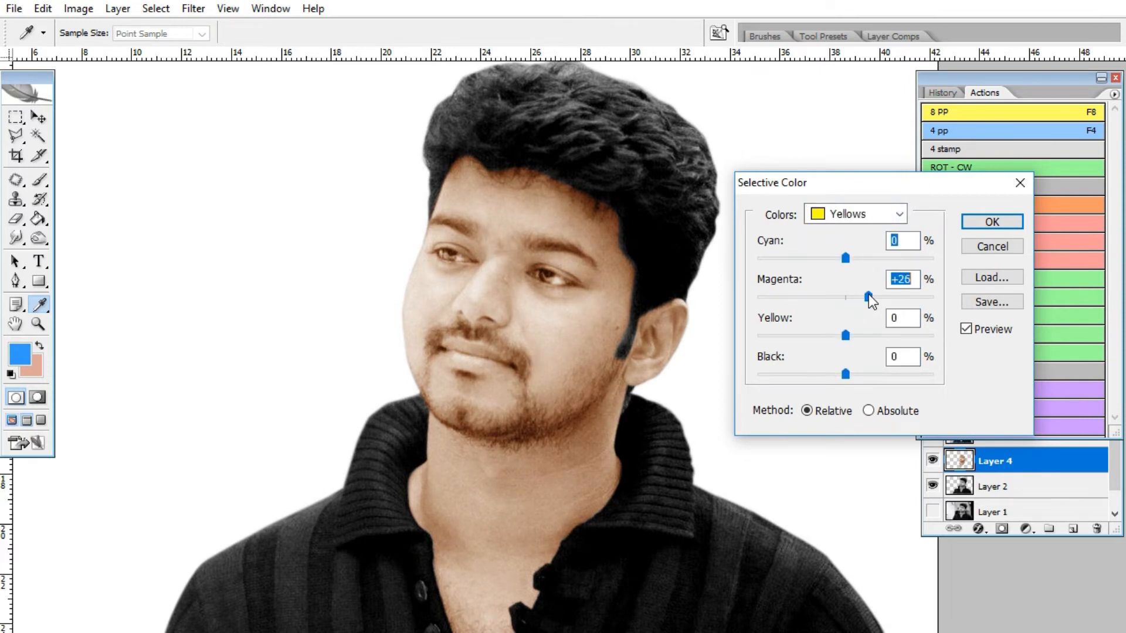
{"action": "left_click_drag", "start_coordinate": [863, 259], "coordinate": [861, 259]}
{"action": "mouse_move", "coordinate": [845, 336]}
{"action": "left_mouse_down"}
{"action": "mouse_move", "coordinate": [872, 333]}
{"action": "mouse_move", "coordinate": [852, 336]}
{"action": "left_mouse_up"}
{"action": "left_click", "coordinate": [982, 225]}
Step: Compare the photo with the tinted skin layer off and on, and show the blue sweater on Layer 3
{"action": "key", "text": "ctrl+minus"}
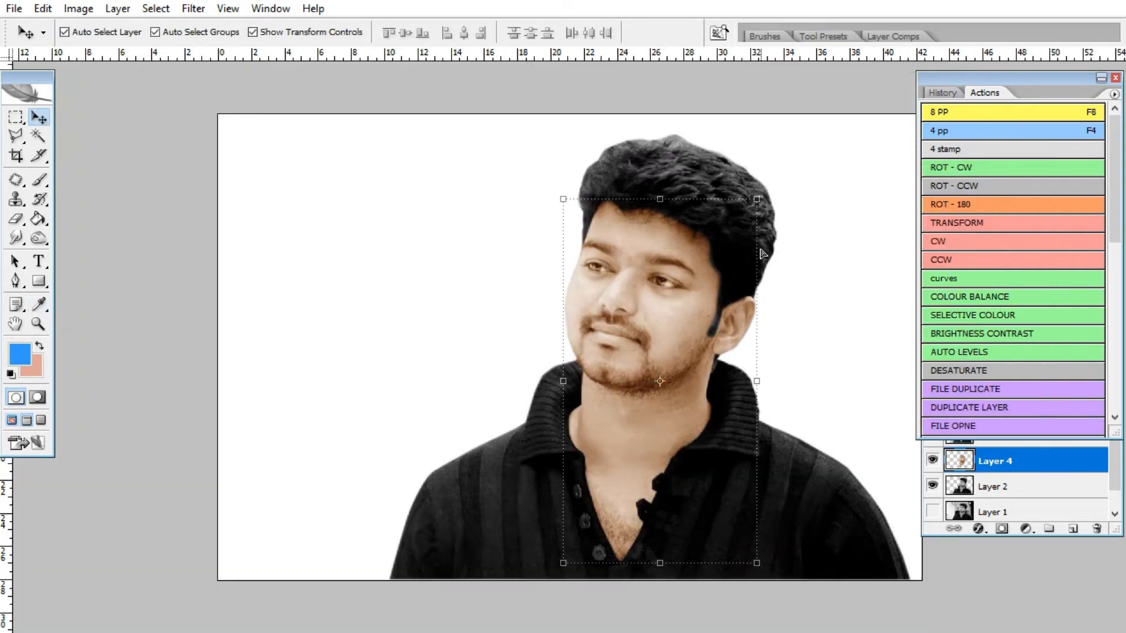
{"action": "key", "text": "ctrl+plus"}
{"action": "left_click", "coordinate": [933, 461]}
{"action": "left_click", "coordinate": [933, 461]}
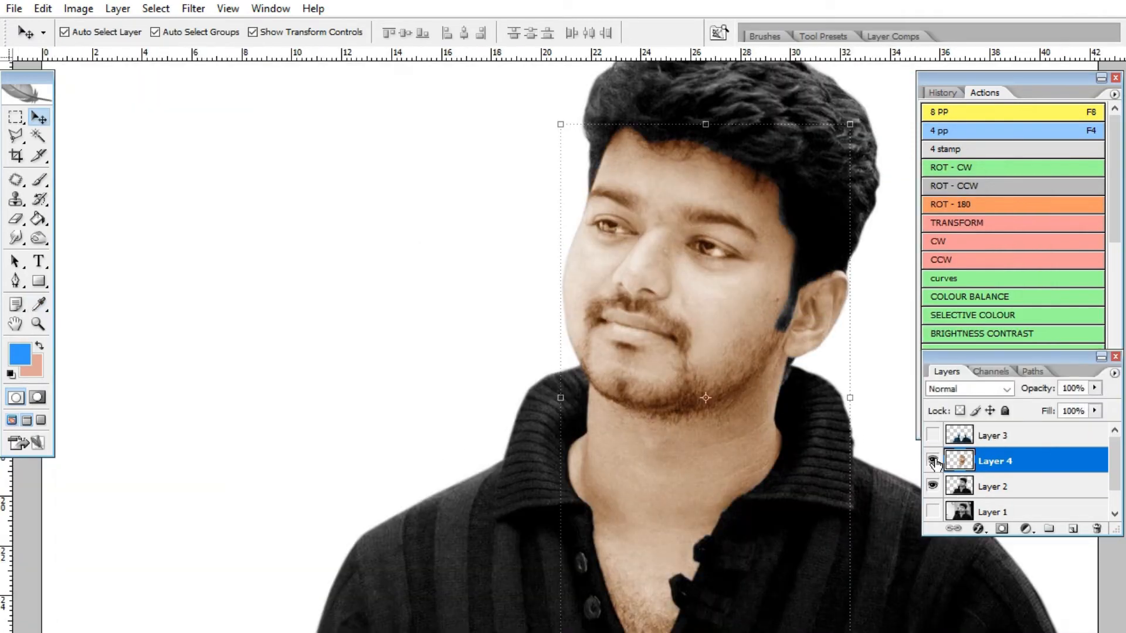
{"action": "left_click_drag", "start_coordinate": [706, 327], "coordinate": [652, 367]}
{"action": "left_click", "coordinate": [932, 435]}
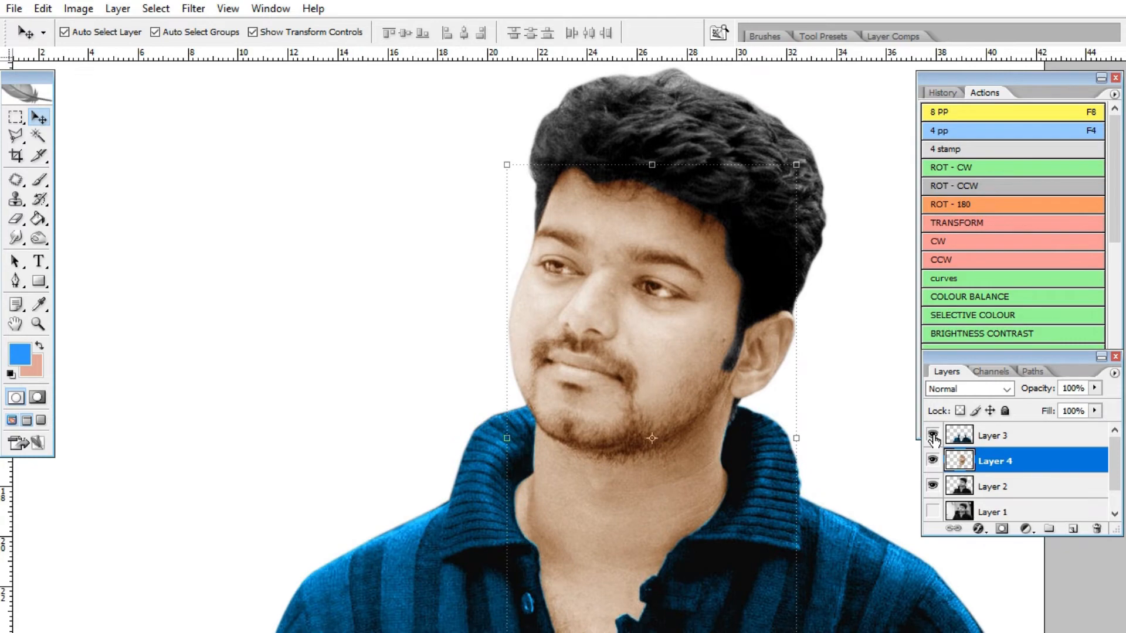
{"action": "key", "text": "ctrl+minus"}
{"action": "key", "text": "ctrl+minus"}
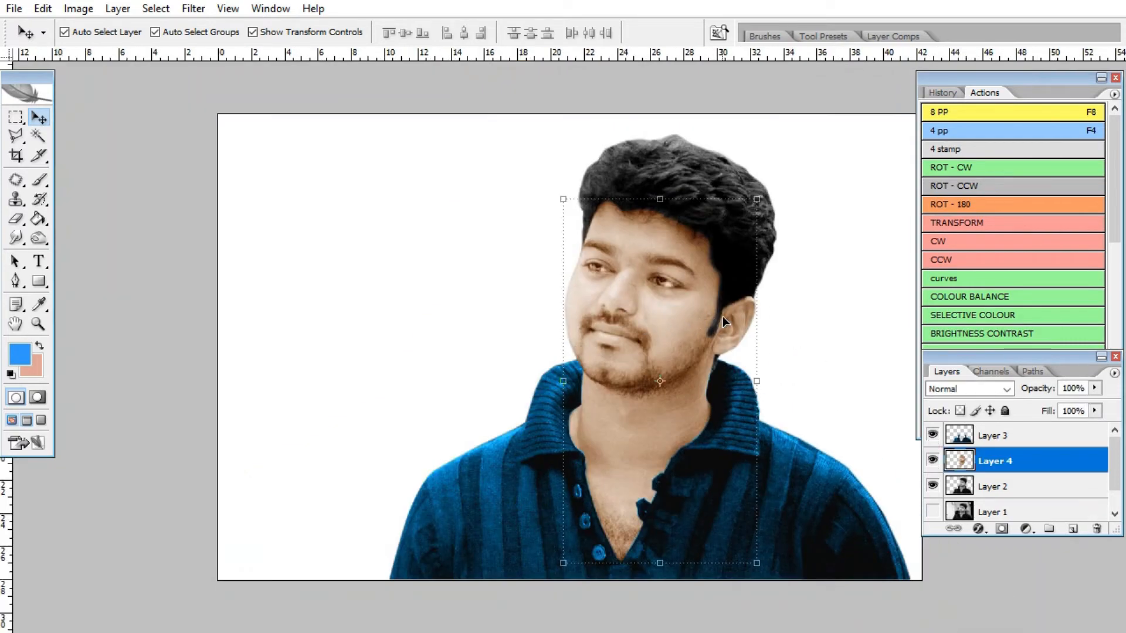
{"action": "key", "text": "ctrl+plus"}
{"action": "left_click_drag", "start_coordinate": [703, 304], "coordinate": [597, 301]}
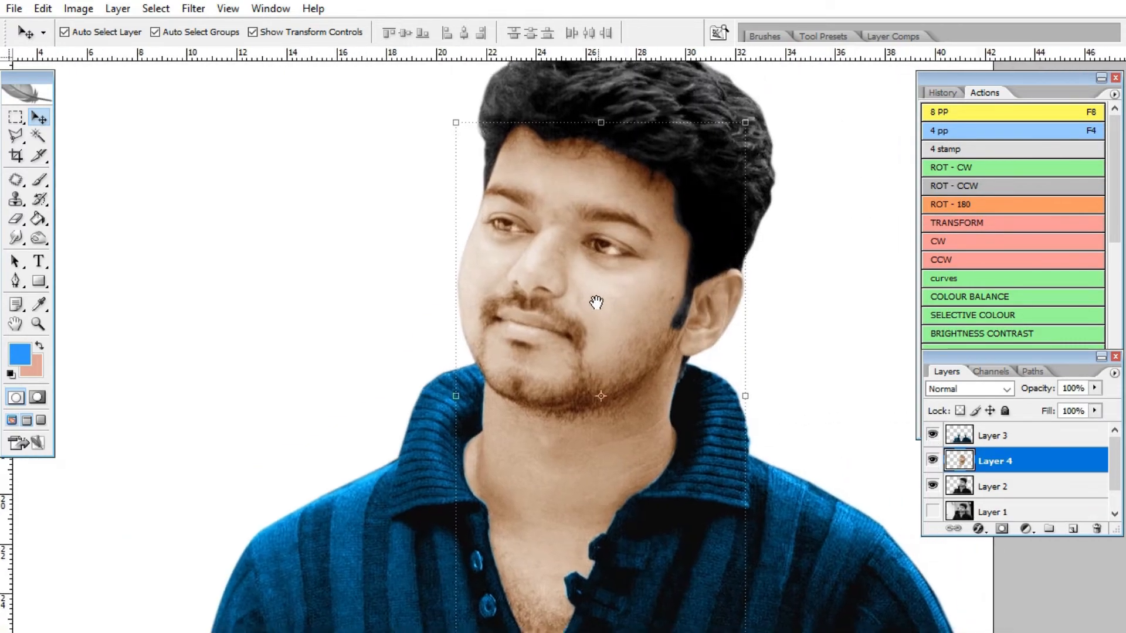
Step: Apply Reduce Noise to the skin layer at strength 7, with slightly more detail preserved and less color noise reduction
{"action": "left_click", "coordinate": [203, 9]}
{"action": "left_click", "coordinate": [505, 264]}
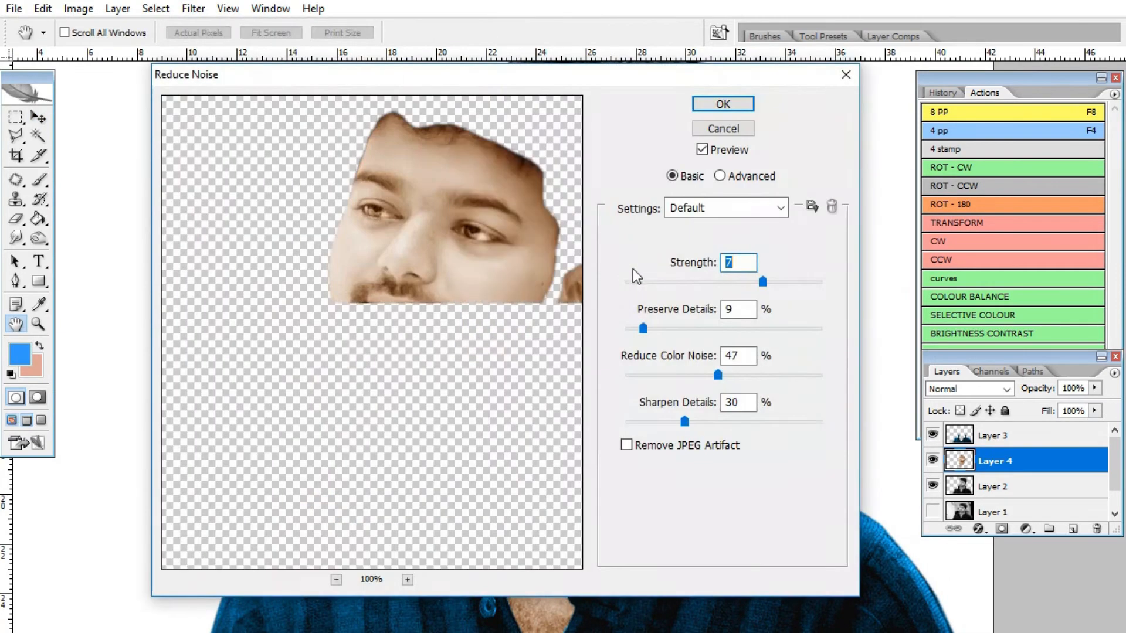
{"action": "left_click_drag", "start_coordinate": [643, 329], "coordinate": [645, 329]}
{"action": "mouse_move", "coordinate": [717, 374]}
{"action": "left_mouse_down"}
{"action": "mouse_move", "coordinate": [645, 375]}
{"action": "mouse_move", "coordinate": [702, 374]}
{"action": "left_mouse_up"}
{"action": "left_click", "coordinate": [723, 105]}
{"action": "key", "text": "v"}
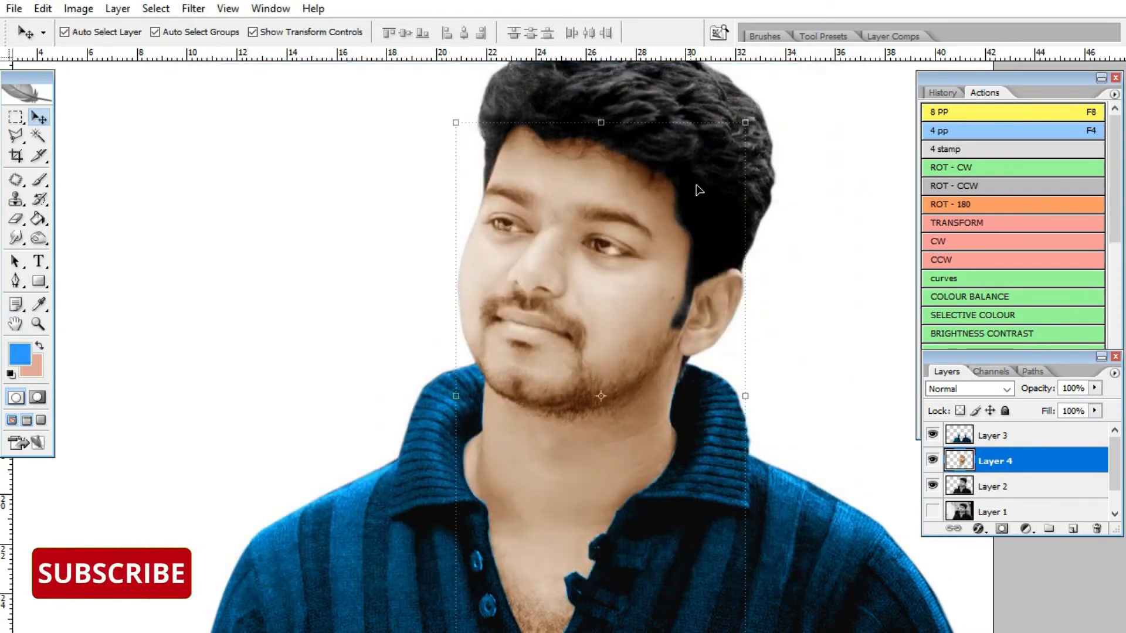
Step: Soften the skin layer with a slight Gaussian Blur
{"action": "left_click", "coordinate": [193, 9]}
{"action": "mouse_move", "coordinate": [325, 157]}
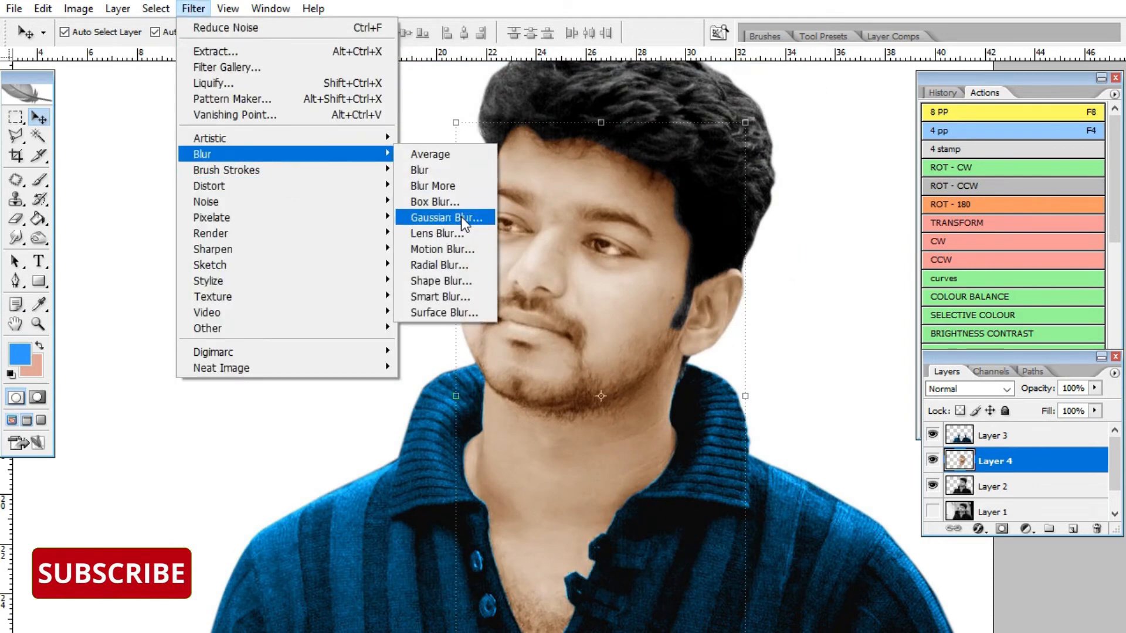
{"action": "left_click", "coordinate": [461, 217]}
{"action": "left_click_drag", "start_coordinate": [756, 306], "coordinate": [733, 412]}
{"action": "left_click", "coordinate": [648, 481]}
{"action": "left_click", "coordinate": [867, 243]}
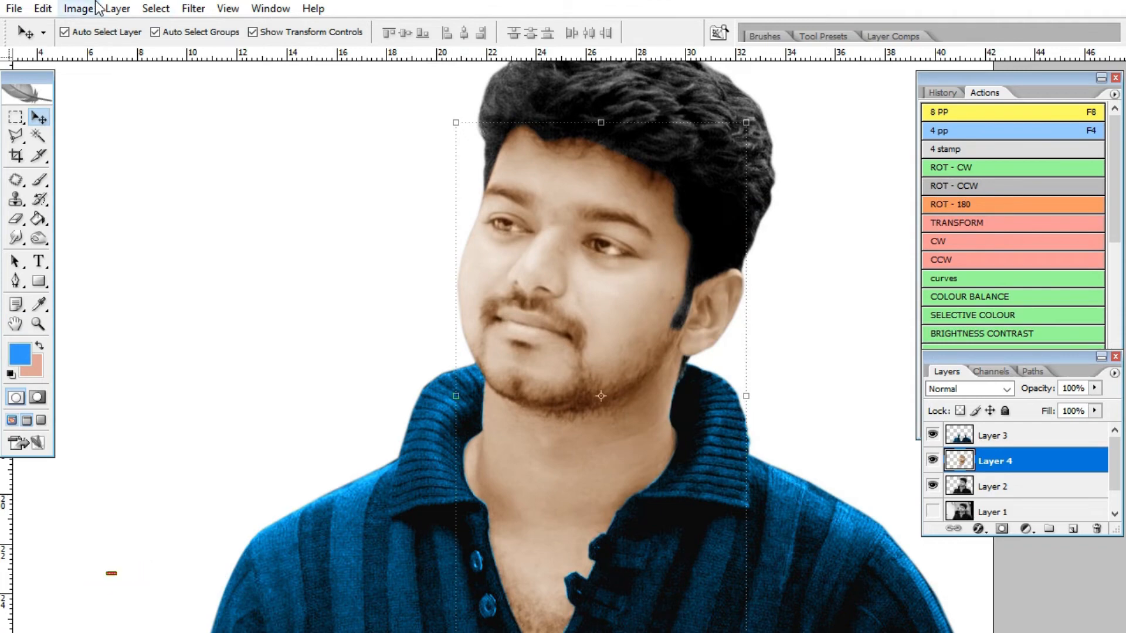
{"action": "left_click", "coordinate": [193, 8]}
{"action": "mouse_move", "coordinate": [270, 8]}
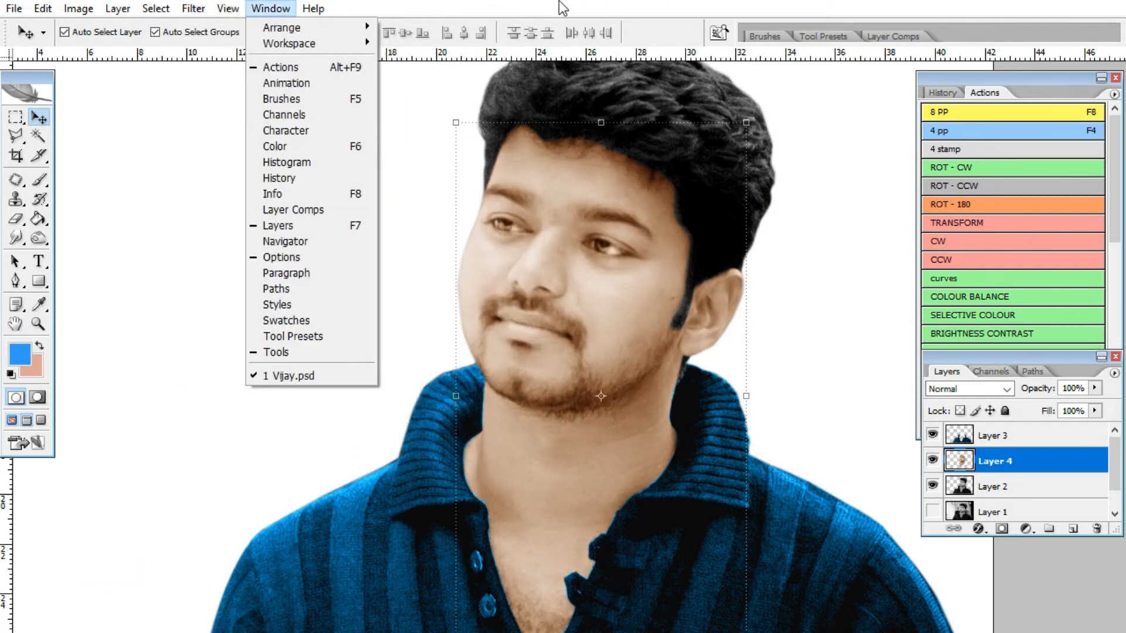
{"action": "mouse_move", "coordinate": [74, 8]}
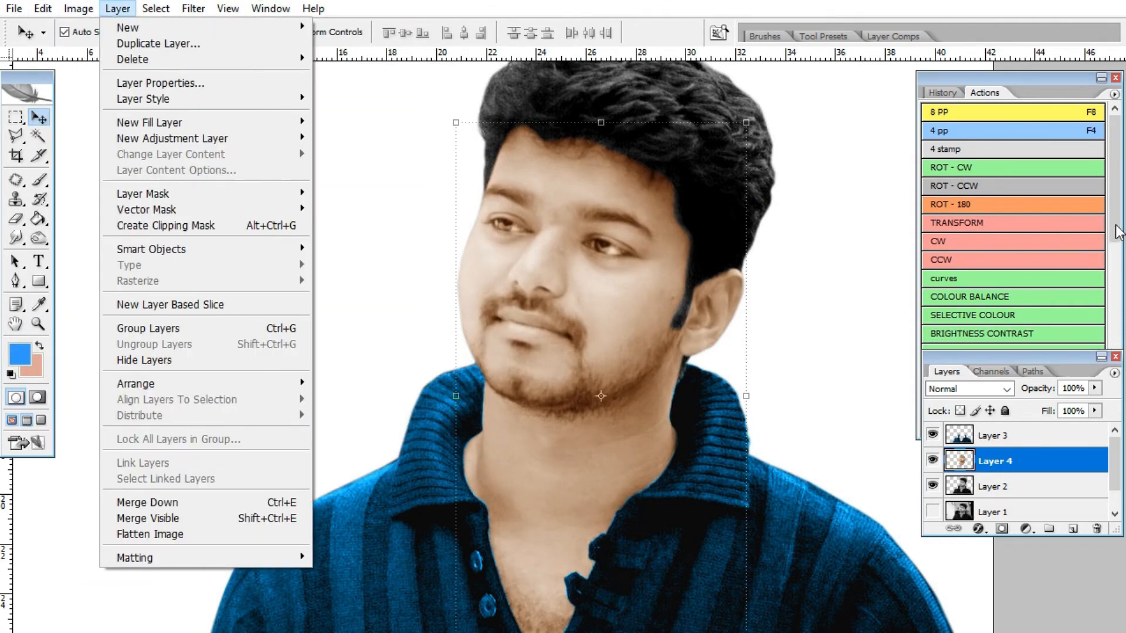
{"action": "left_click", "coordinate": [1117, 232]}
Step: Toggle the visibility of Layer 2 to check what it contributes to the hair and the rest of the portrait
{"action": "left_click", "coordinate": [664, 94]}
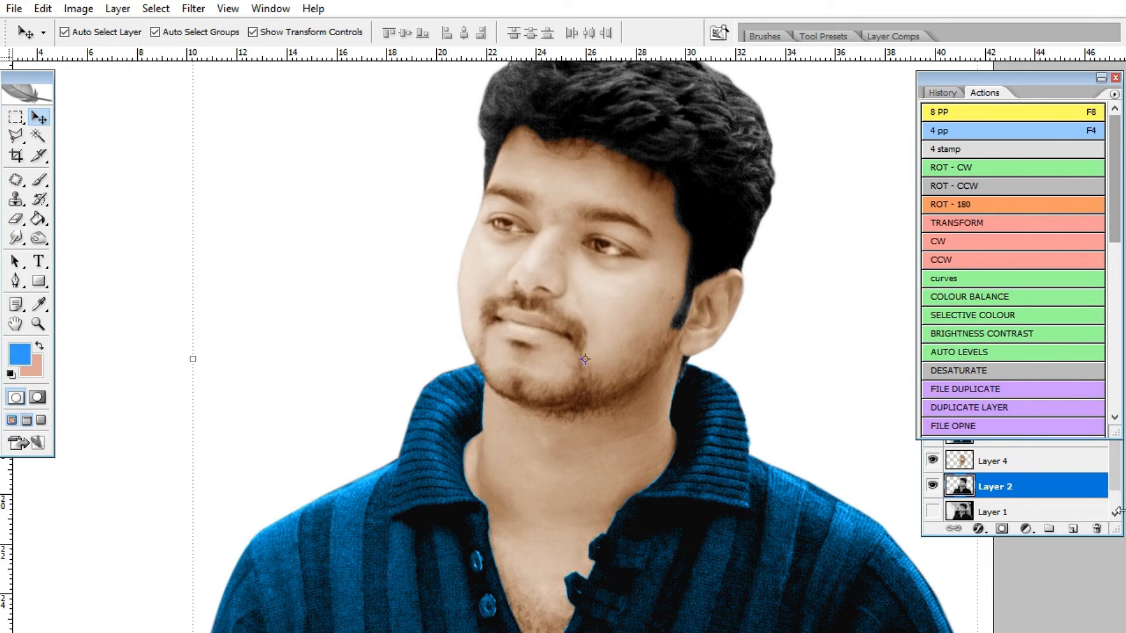
{"action": "left_click_drag", "start_coordinate": [496, 266], "coordinate": [449, 342]}
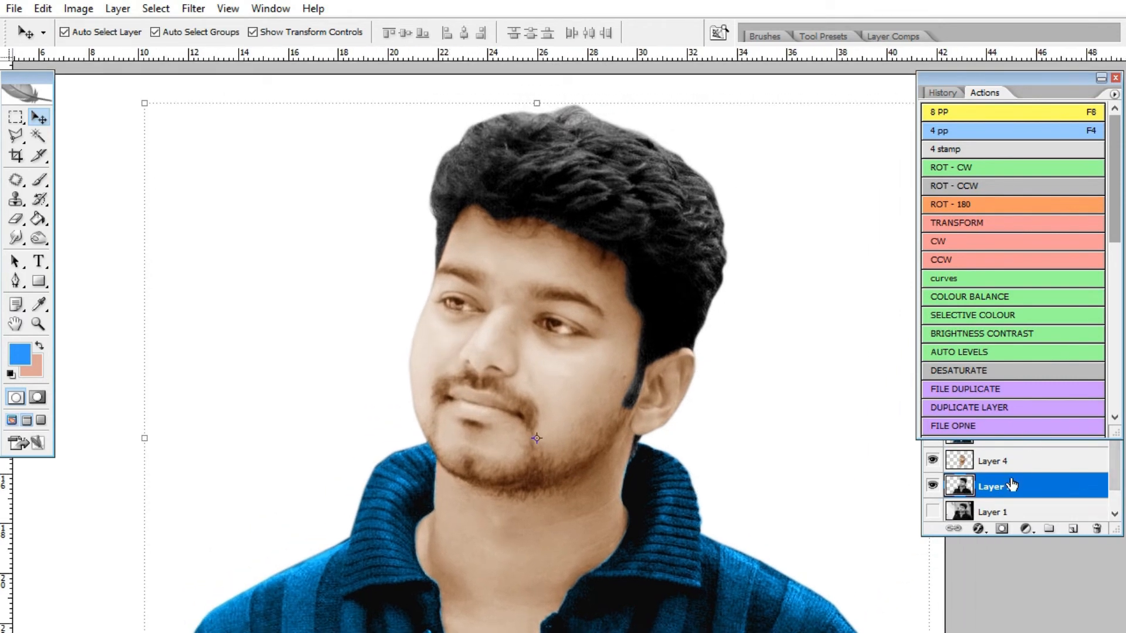
{"action": "left_click", "coordinate": [933, 486]}
{"action": "left_click", "coordinate": [933, 486]}
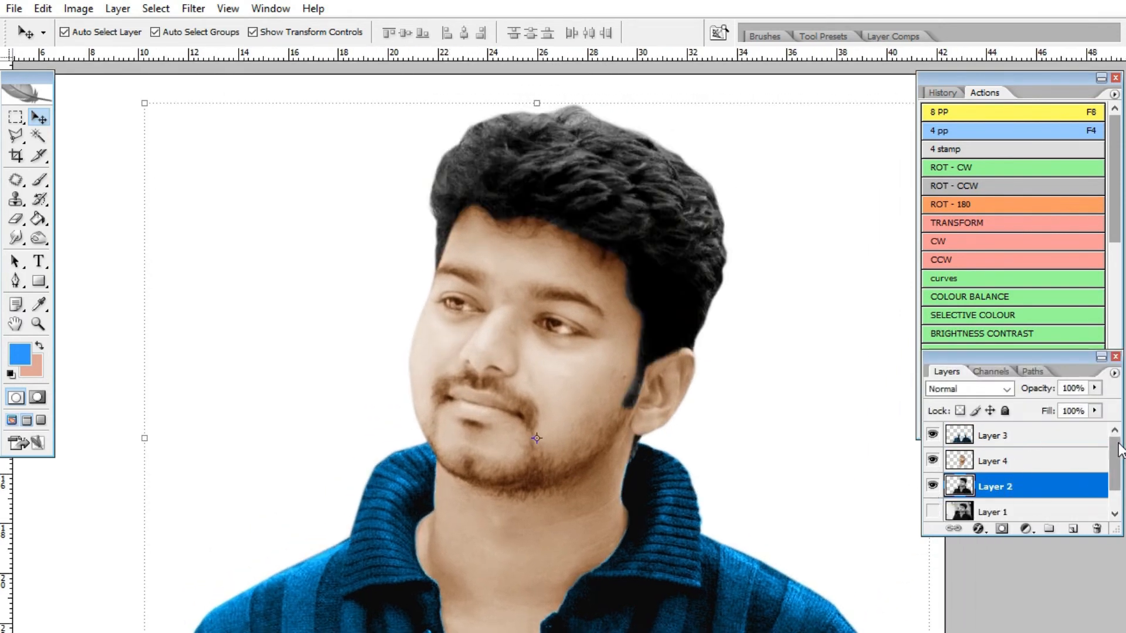
{"action": "key", "text": "ctrl+minus"}
{"action": "left_click", "coordinate": [933, 482]}
{"action": "left_click", "coordinate": [933, 481]}
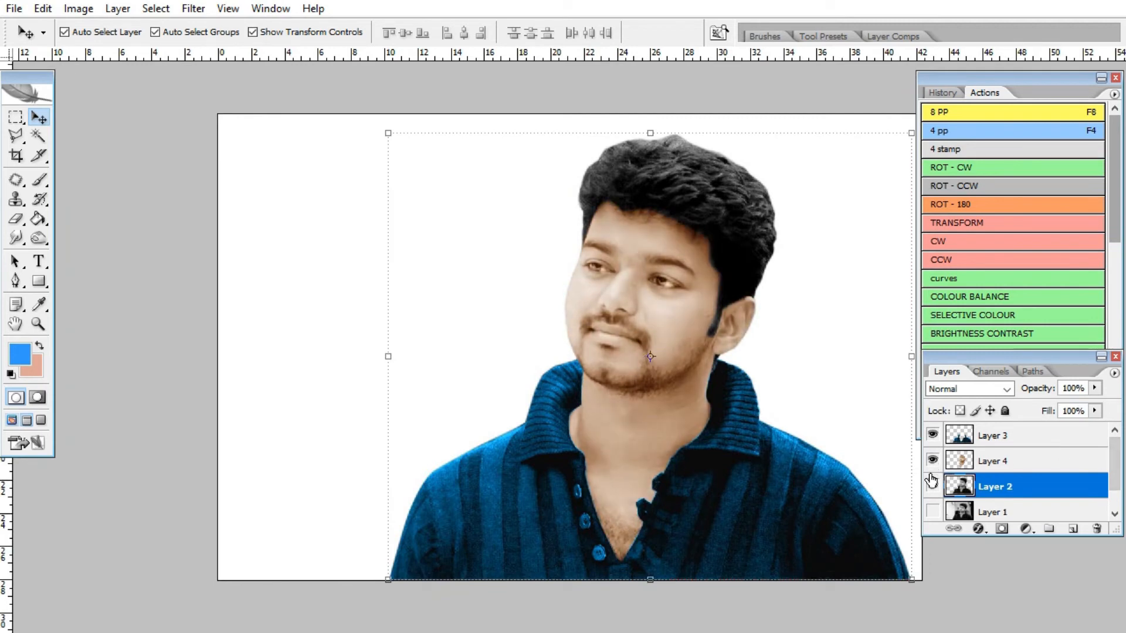
Step: Merge Layer 4, Layer 2 and Layer 3 into a single layer
{"action": "left_click", "coordinate": [1014, 465]}
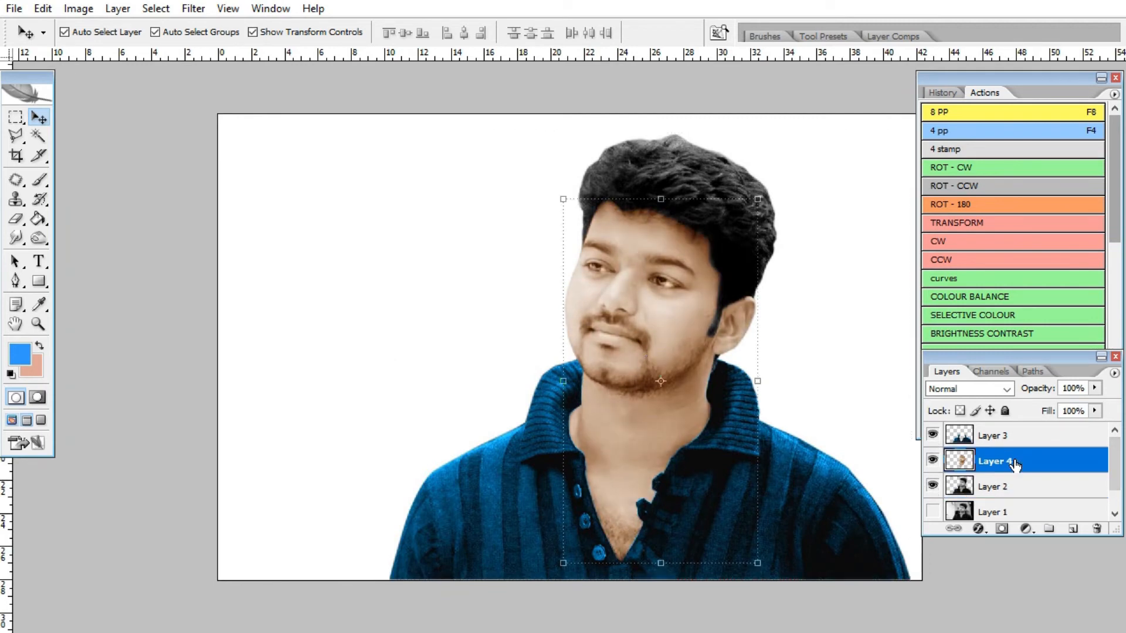
{"action": "left_click", "coordinate": [1019, 488], "text": "ctrl"}
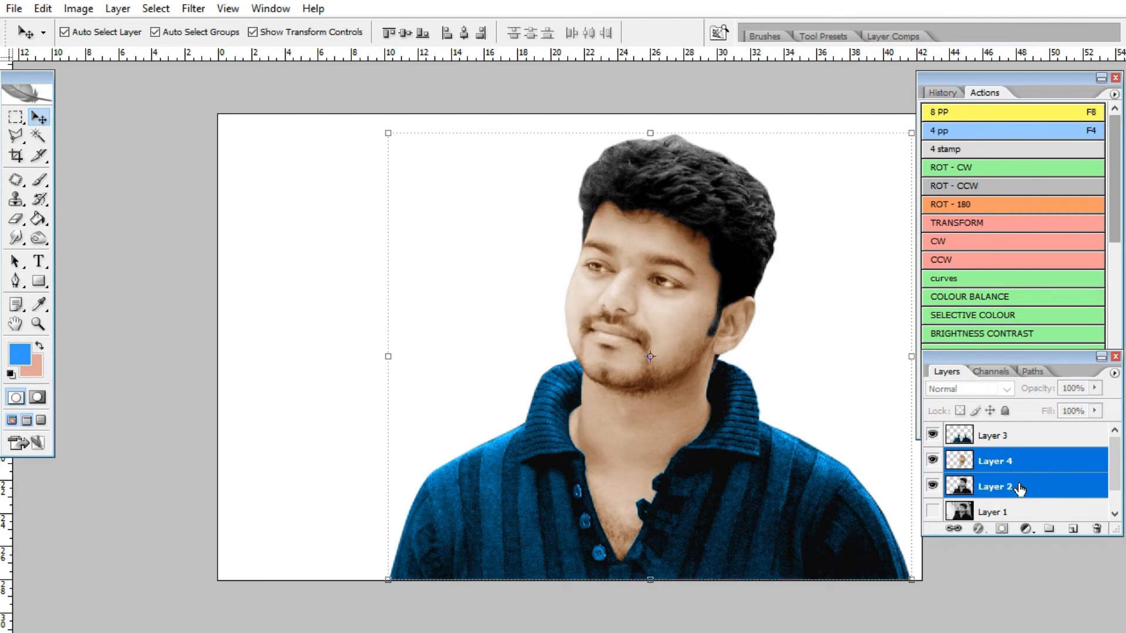
{"action": "left_click", "coordinate": [999, 439], "text": "ctrl"}
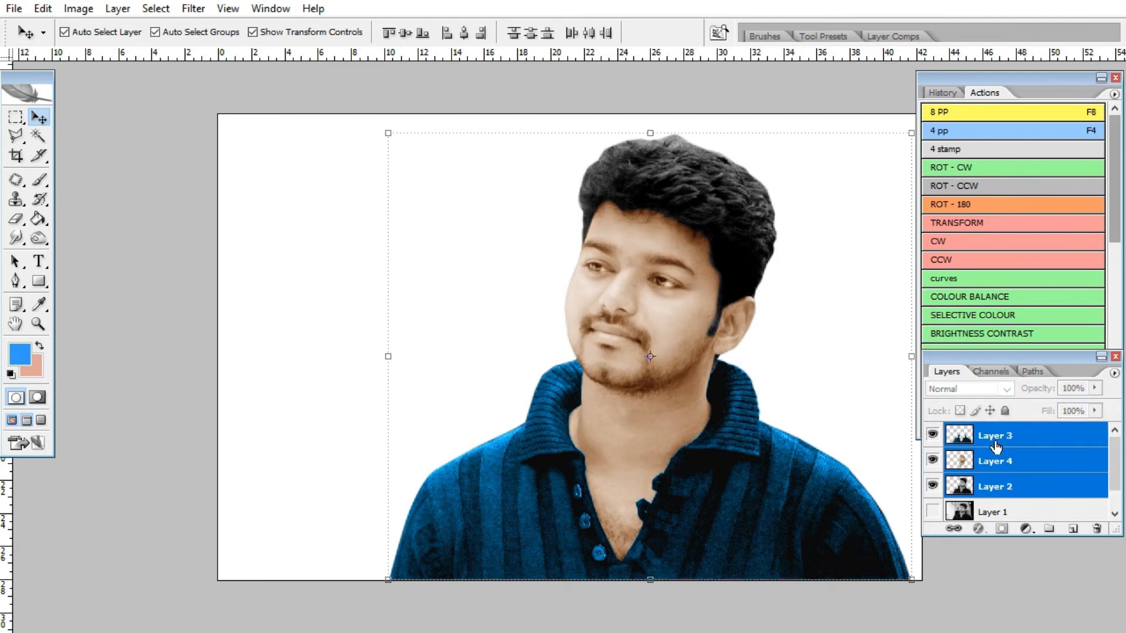
{"action": "key", "text": "ctrl+e"}
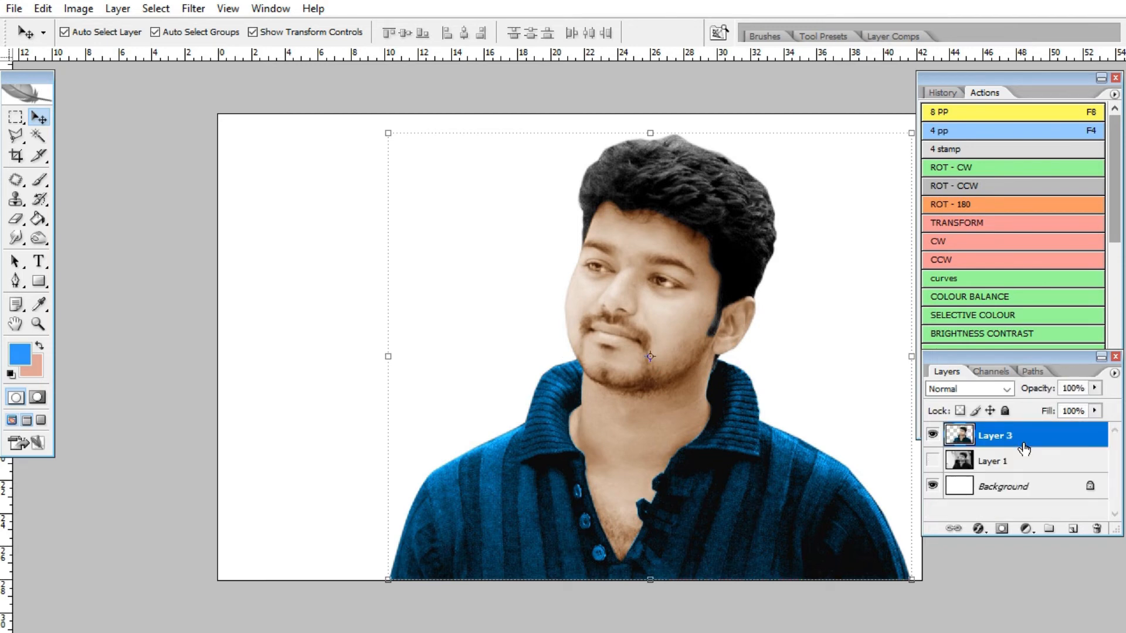
{"action": "left_click", "coordinate": [933, 461]}
{"action": "right_click", "coordinate": [1022, 464]}
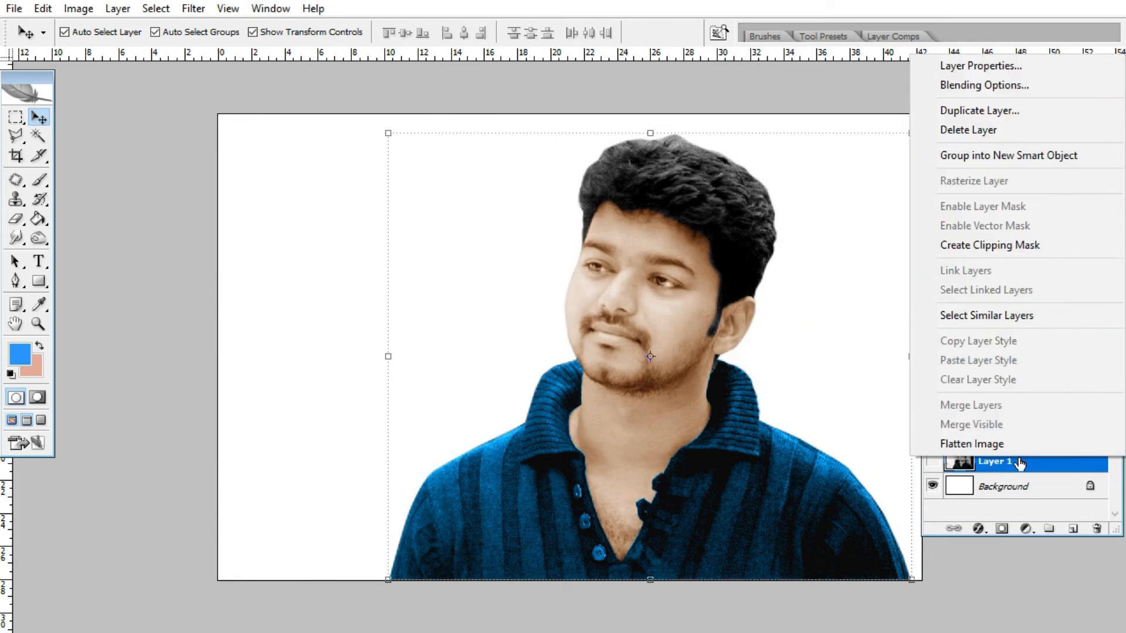
{"action": "left_click", "coordinate": [947, 134]}
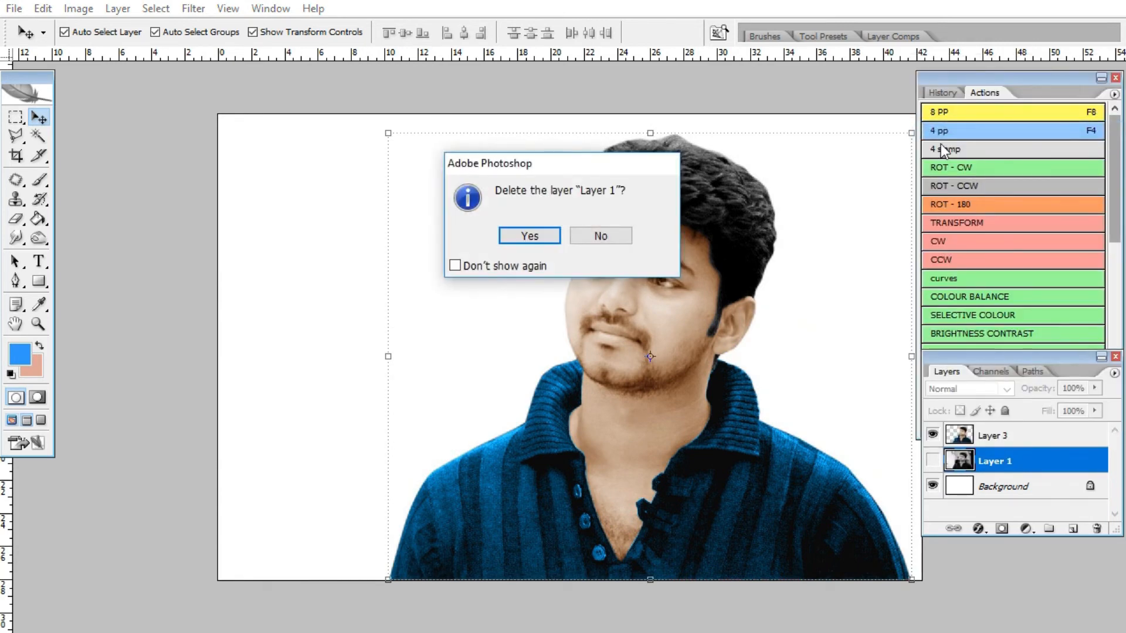
{"action": "left_click", "coordinate": [604, 237]}
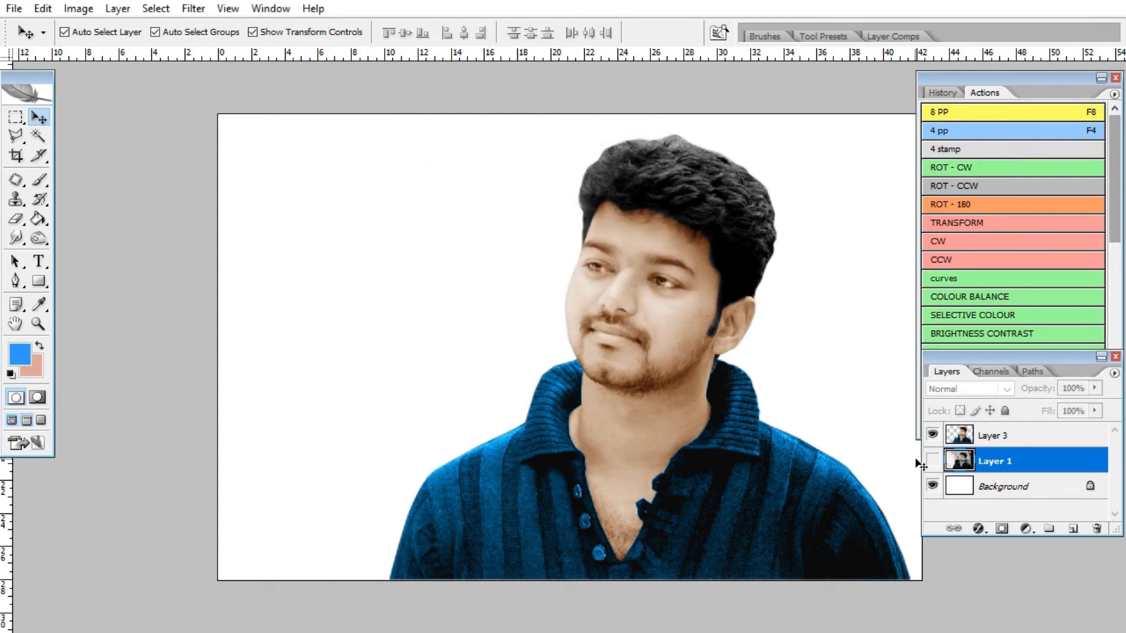
Step: Set up the Clone Stamp tool on Layer 3 with 53% opacity and 49% flow for retouching the hair
{"action": "left_click", "coordinate": [1009, 439]}
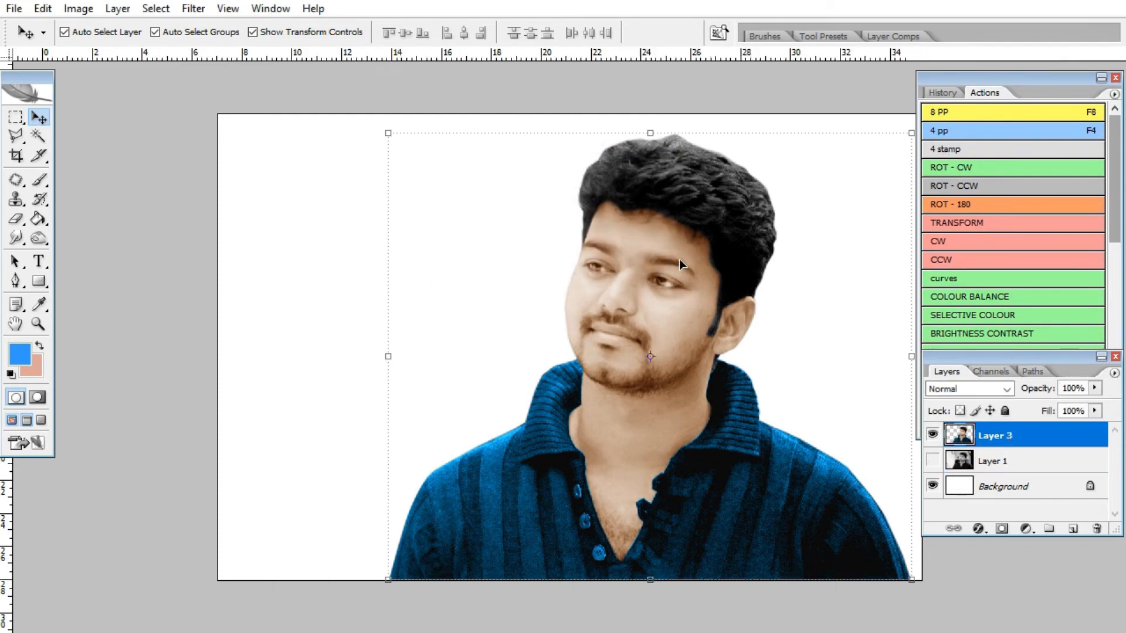
{"action": "key", "text": "ctrl+plus"}
{"action": "key", "text": "ctrl+plus"}
{"action": "left_click_drag", "start_coordinate": [561, 402], "coordinate": [359, 429]}
{"action": "key", "text": "ctrl+plus"}
{"action": "key", "text": "ctrl+minus"}
{"action": "left_click_drag", "start_coordinate": [532, 385], "coordinate": [516, 382]}
{"action": "key", "text": "s"}
{"action": "right_click", "coordinate": [669, 333]}
{"action": "left_click", "coordinate": [369, 34]}
{"action": "left_click", "coordinate": [319, 33]}
{"action": "left_click", "coordinate": [393, 33]}
{"action": "left_click_drag", "start_coordinate": [394, 50], "coordinate": [348, 50]}
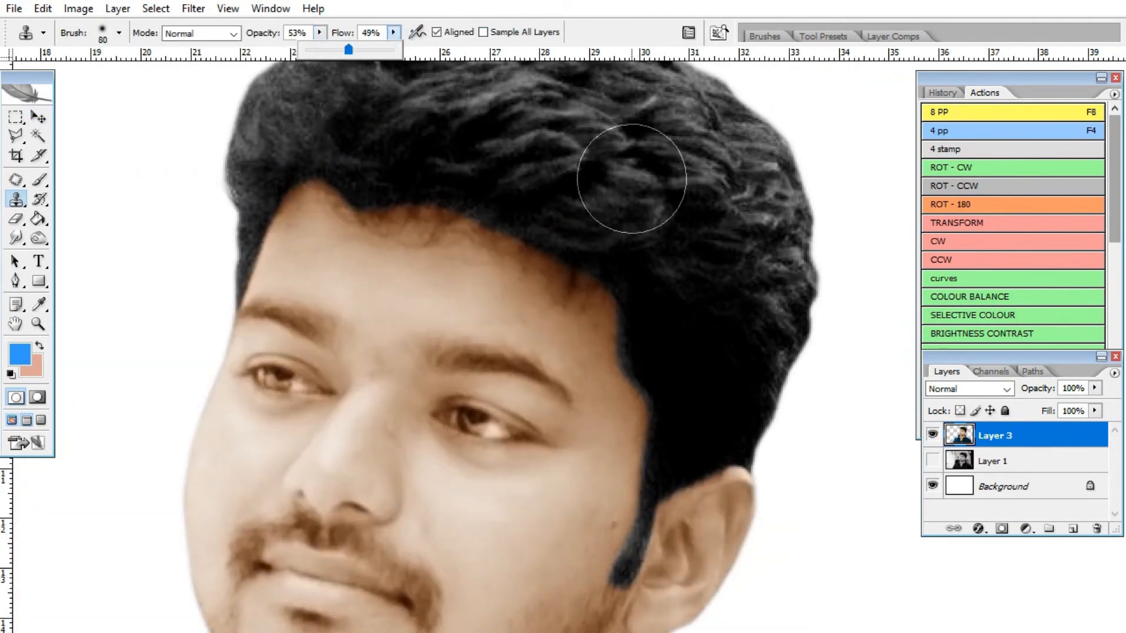
Step: Clone hair along the bluish hairline edge above the temple using a size 20 brush
{"action": "key", "text": "bracketleft"}
{"action": "key", "text": "bracketleft"}
{"action": "key", "text": "bracketleft"}
{"action": "key", "text": "bracketleft"}
{"action": "key", "text": "bracketleft"}
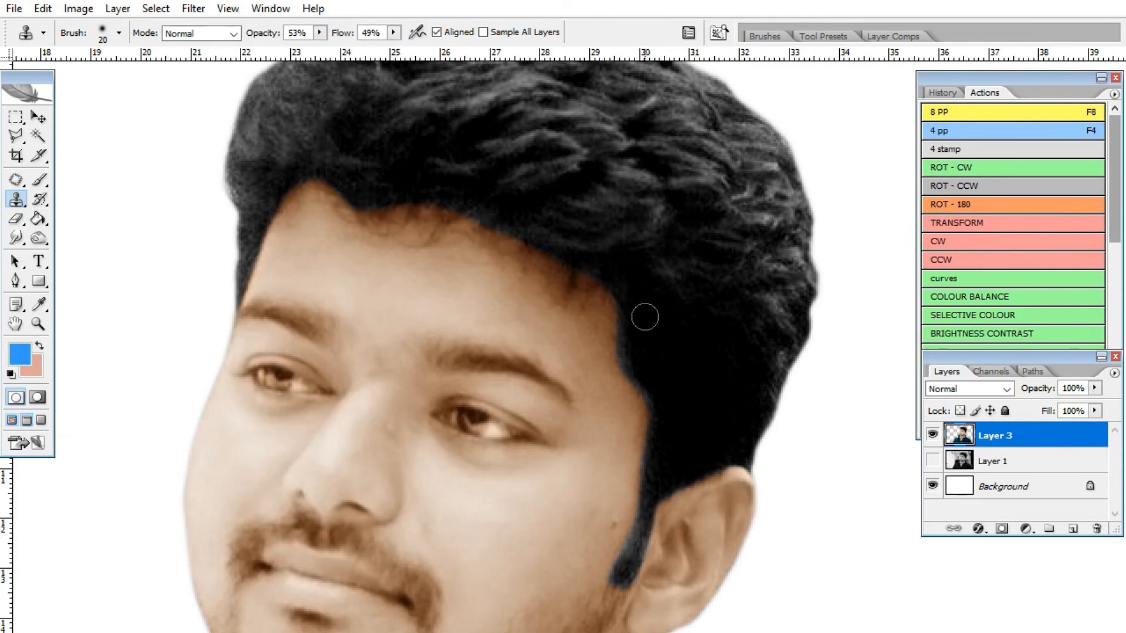
{"action": "mouse_move", "coordinate": [646, 316]}
{"action": "left_mouse_down"}
{"action": "mouse_move", "coordinate": [628, 332]}
{"action": "mouse_move", "coordinate": [661, 319]}
{"action": "mouse_move", "coordinate": [637, 377]}
{"action": "left_mouse_up"}
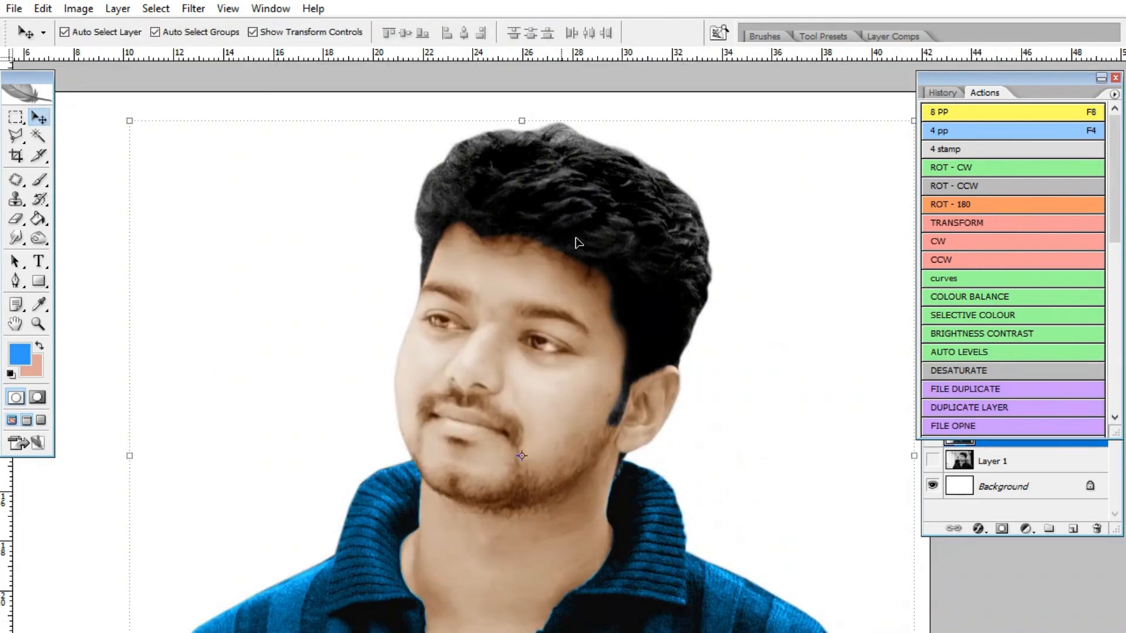
Step: Darken the main mass of the man's hair with the Burn tool, targeting Shadows at 20% exposure
{"action": "key", "text": "ctrl+plus"}
{"action": "key", "text": "ctrl+plus"}
{"action": "key", "text": "o"}
{"action": "left_click", "coordinate": [38, 237]}
{"action": "left_click", "coordinate": [139, 254]}
{"action": "key", "text": "bracketleft"}
{"action": "mouse_move", "coordinate": [646, 239]}
{"action": "left_mouse_down"}
{"action": "mouse_move", "coordinate": [604, 171]}
{"action": "mouse_move", "coordinate": [510, 188]}
{"action": "mouse_move", "coordinate": [352, 304]}
{"action": "mouse_move", "coordinate": [329, 352]}
{"action": "left_mouse_up"}
{"action": "key", "text": "bracketleft"}
{"action": "mouse_move", "coordinate": [613, 170]}
{"action": "left_mouse_down"}
{"action": "mouse_move", "coordinate": [784, 271]}
{"action": "mouse_move", "coordinate": [700, 357]}
{"action": "left_mouse_up"}
{"action": "left_click_drag", "start_coordinate": [623, 325], "coordinate": [525, 256]}
{"action": "left_click_drag", "start_coordinate": [751, 243], "coordinate": [751, 301]}
{"action": "left_click_drag", "start_coordinate": [720, 453], "coordinate": [670, 282]}
Step: Burn the sideburn, the hair around the ear and the front hairline darker with a smaller size 70 brush
{"action": "key", "text": "bracketleft"}
{"action": "key", "text": "bracketleft"}
{"action": "key", "text": "bracketleft"}
{"action": "key", "text": "bracketleft"}
{"action": "key", "text": "bracketleft"}
{"action": "key", "text": "bracketleft"}
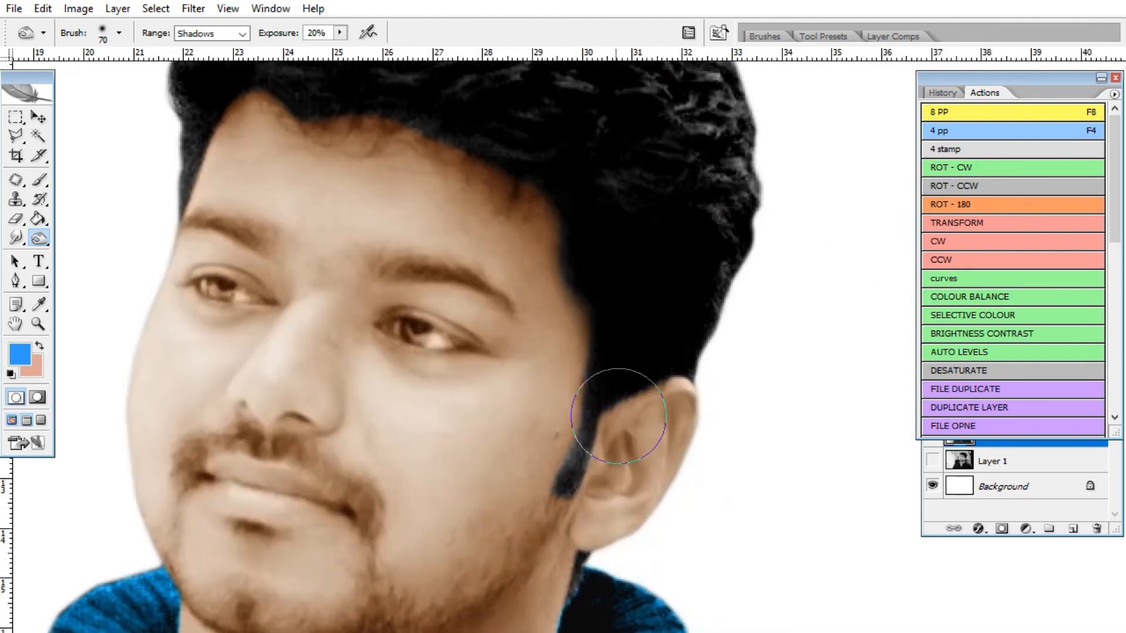
{"action": "mouse_move", "coordinate": [578, 459]}
{"action": "left_mouse_down"}
{"action": "mouse_move", "coordinate": [560, 472]}
{"action": "mouse_move", "coordinate": [582, 480]}
{"action": "mouse_move", "coordinate": [586, 433]}
{"action": "left_mouse_up"}
{"action": "left_click_drag", "start_coordinate": [639, 383], "coordinate": [618, 466]}
{"action": "mouse_move", "coordinate": [173, 233]}
{"action": "left_mouse_down"}
{"action": "mouse_move", "coordinate": [226, 214]}
{"action": "mouse_move", "coordinate": [389, 221]}
{"action": "mouse_move", "coordinate": [495, 241]}
{"action": "left_mouse_up"}
Step: Clone black hair over the remaining bluish edges of the temple, sideburn and front hairline using a size 30 Clone Stamp brush
{"action": "left_click", "coordinate": [17, 198]}
{"action": "right_click", "coordinate": [15, 197]}
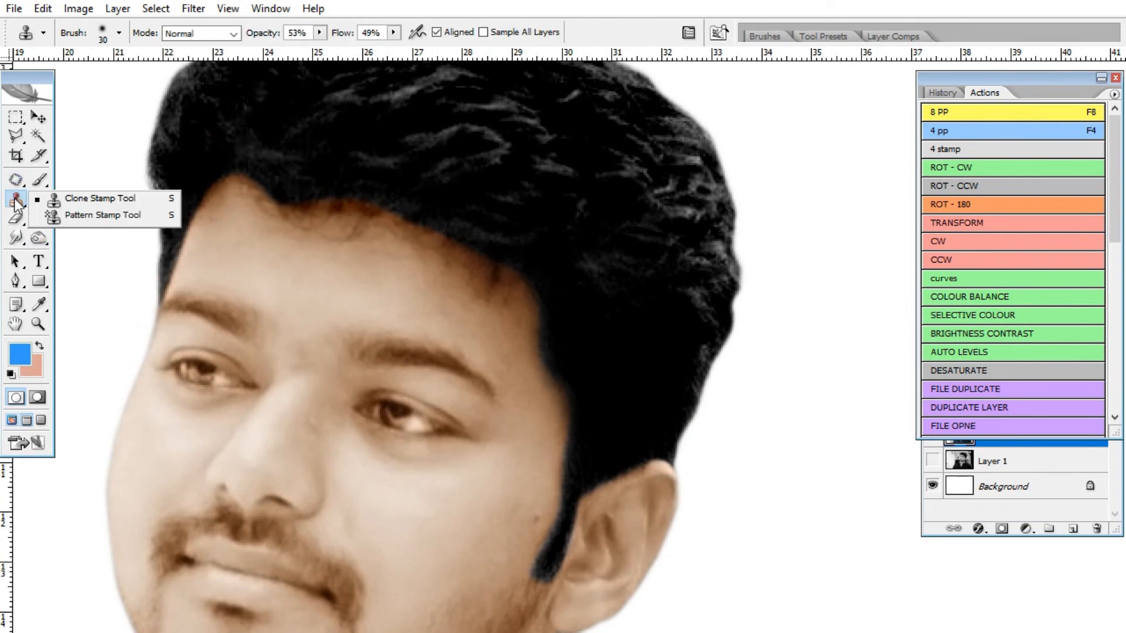
{"action": "left_click", "coordinate": [123, 200]}
{"action": "left_click", "coordinate": [540, 255], "text": "alt"}
{"action": "mouse_move", "coordinate": [532, 265]}
{"action": "left_mouse_down"}
{"action": "mouse_move", "coordinate": [547, 316]}
{"action": "mouse_move", "coordinate": [534, 338]}
{"action": "mouse_move", "coordinate": [561, 374]}
{"action": "mouse_move", "coordinate": [575, 439]}
{"action": "mouse_move", "coordinate": [554, 472]}
{"action": "left_mouse_up"}
{"action": "left_click", "coordinate": [551, 541], "text": "alt"}
{"action": "left_click_drag", "start_coordinate": [545, 539], "coordinate": [545, 557]}
{"action": "left_click_drag", "start_coordinate": [545, 290], "coordinate": [568, 395]}
{"action": "left_click", "coordinate": [569, 396], "text": "alt"}
{"action": "mouse_move", "coordinate": [493, 329]}
{"action": "left_mouse_down"}
{"action": "mouse_move", "coordinate": [455, 329]}
{"action": "mouse_move", "coordinate": [417, 305]}
{"action": "mouse_move", "coordinate": [368, 296]}
{"action": "left_mouse_up"}
{"action": "left_click_drag", "start_coordinate": [436, 291], "coordinate": [512, 331]}
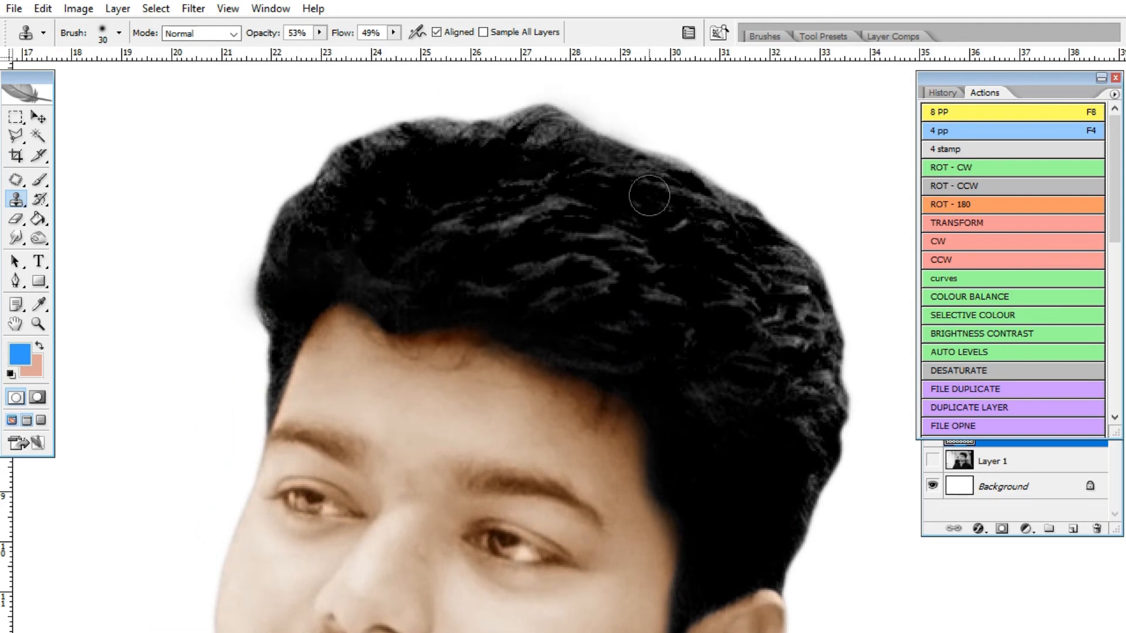
Step: Compare the retouched portrait with the original photo by toggling the visibility of Layer 1 and Layer 3
{"action": "key", "text": "ctrl+minus"}
{"action": "key", "text": "ctrl+minus"}
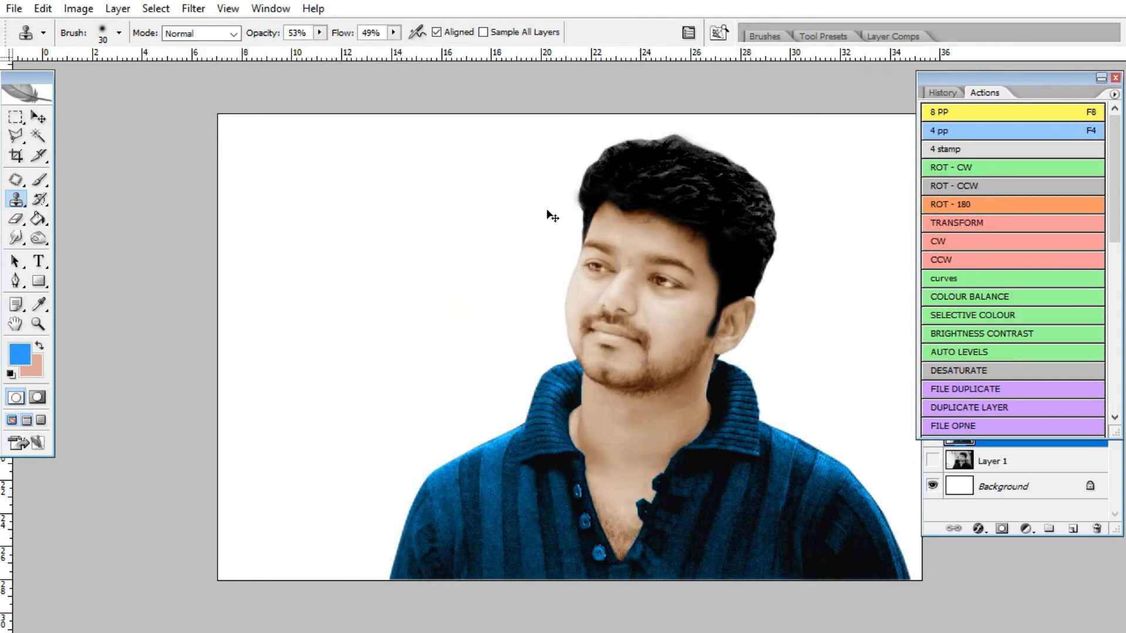
{"action": "key", "text": "ctrl+plus"}
{"action": "left_click", "coordinate": [1115, 507]}
{"action": "left_click_drag", "start_coordinate": [1037, 356], "coordinate": [1037, 390]}
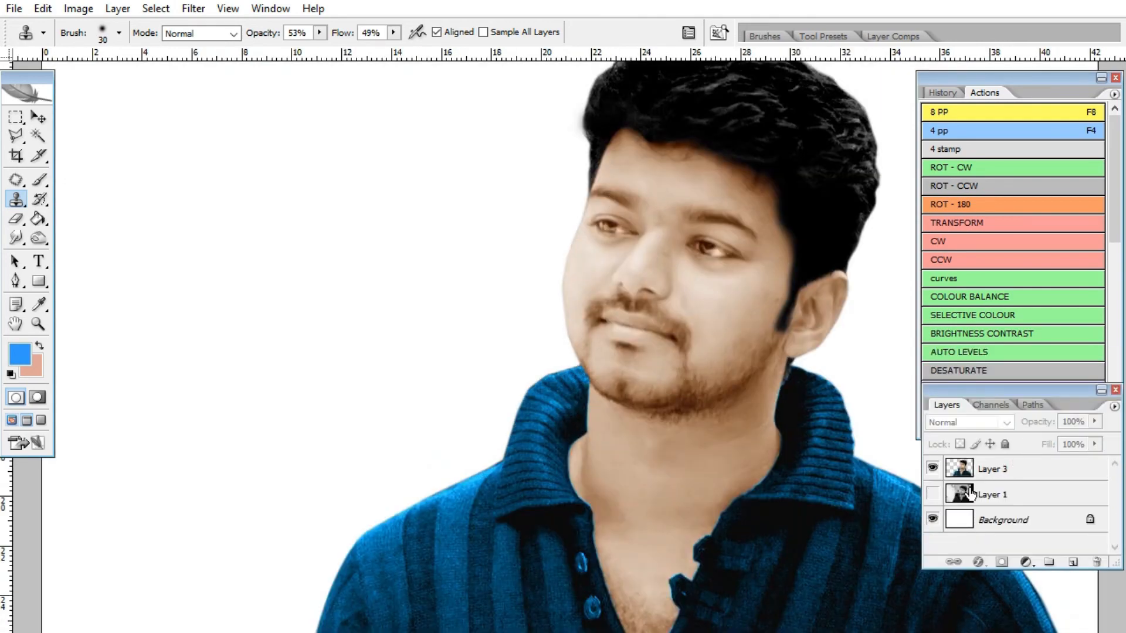
{"action": "left_click", "coordinate": [932, 494]}
{"action": "left_click", "coordinate": [932, 470]}
{"action": "key", "text": "ctrl+0"}
{"action": "left_click", "coordinate": [932, 495]}
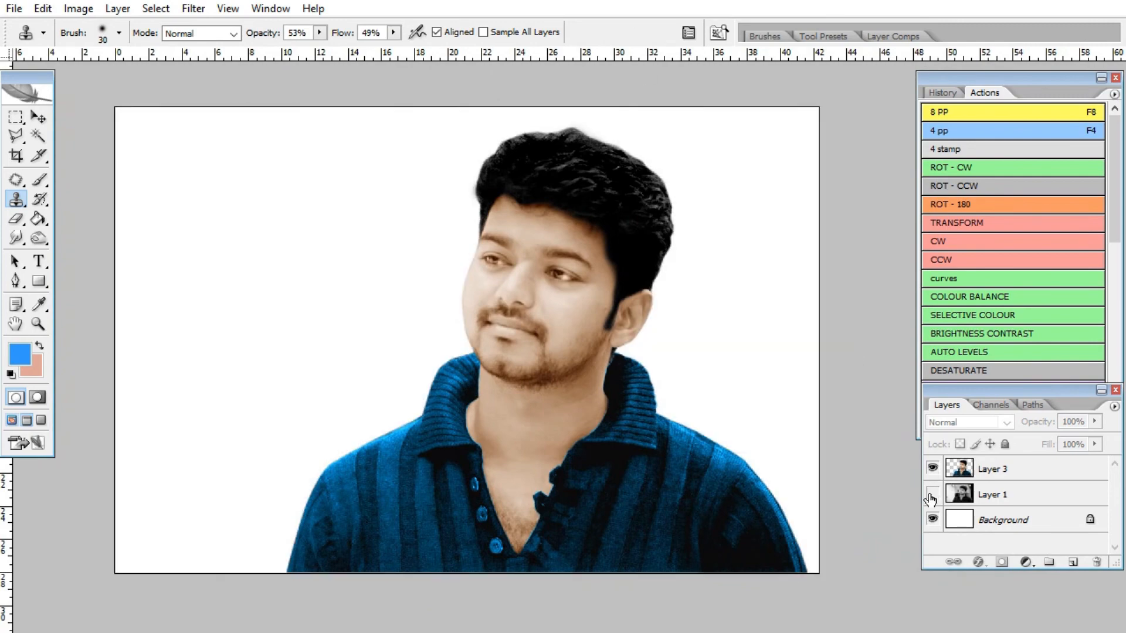
Step: Open the mountain picture wallpaperflare.com_wallpaper.jpg from the Downloads folder and select its entire canvas
{"action": "key", "text": "f"}
{"action": "key", "text": "f"}
{"action": "left_click_drag", "start_coordinate": [530, 86], "coordinate": [543, 190]}
{"action": "double_click", "coordinate": [670, 131]}
{"action": "left_click", "coordinate": [56, 145]}
{"action": "double_click", "coordinate": [411, 73]}
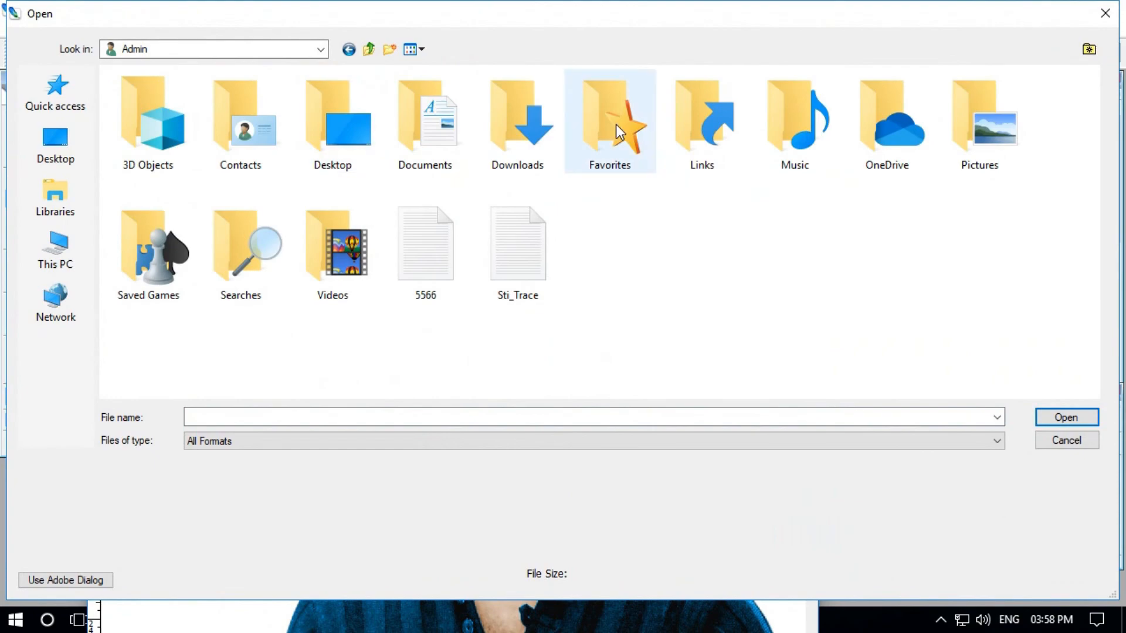
{"action": "double_click", "coordinate": [519, 114]}
{"action": "left_click_drag", "start_coordinate": [1089, 143], "coordinate": [1088, 326]}
{"action": "double_click", "coordinate": [761, 264]}
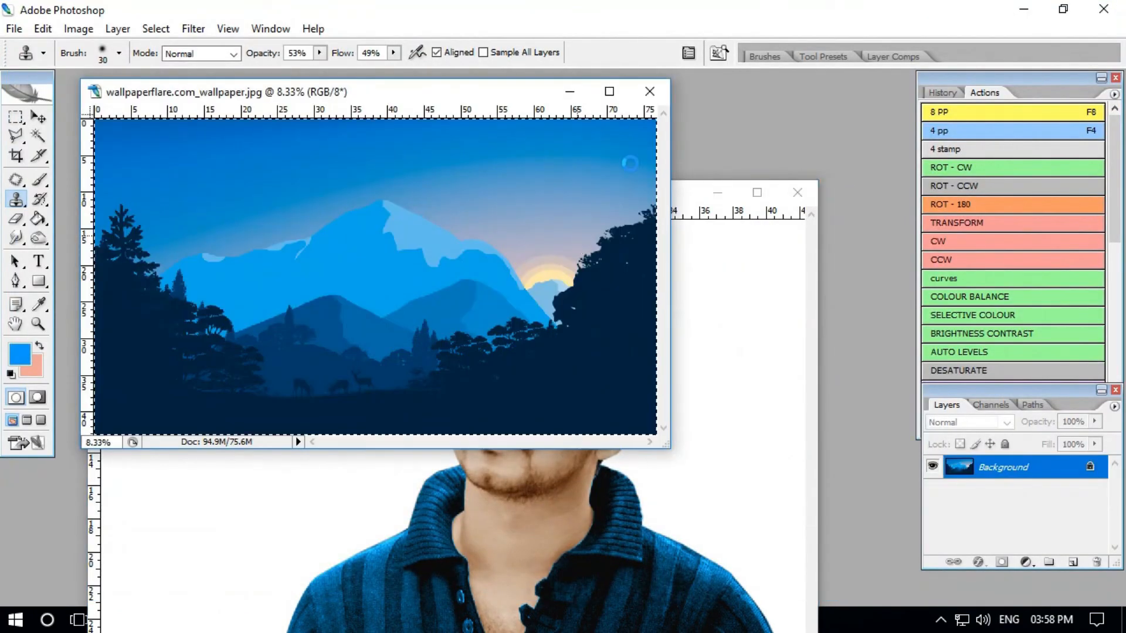
Step: Close the wallpaper file and paste its copied picture into Vijay.psd as a new layer directly above the Background
{"action": "left_click", "coordinate": [649, 90]}
{"action": "left_click", "coordinate": [1036, 514]}
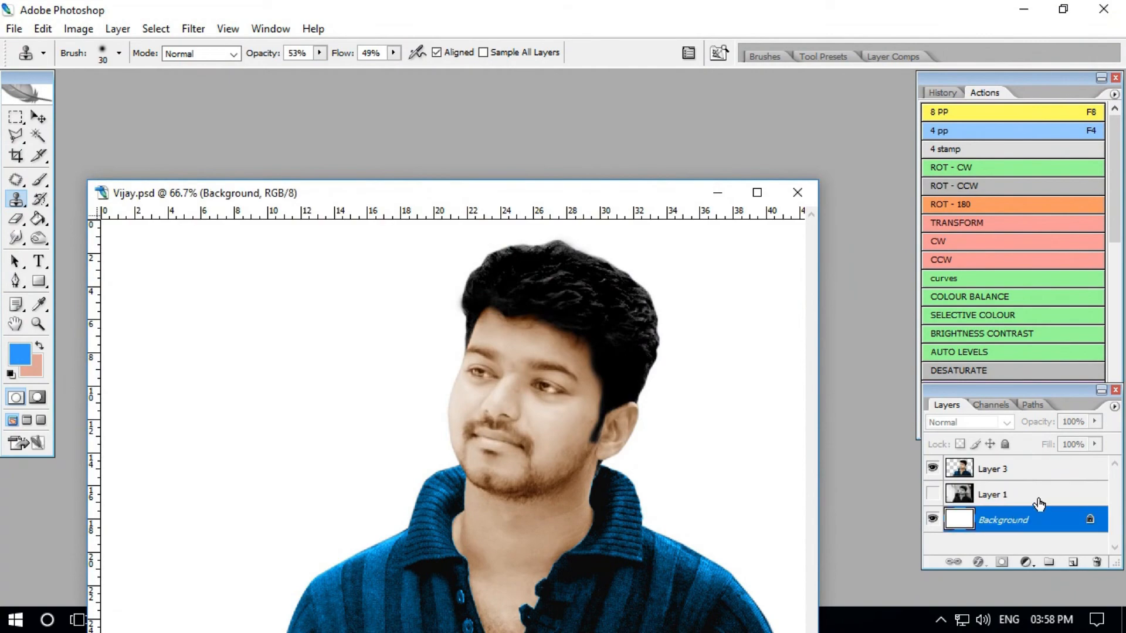
{"action": "key", "text": "ctrl+v"}
{"action": "key", "text": "ctrl+minus"}
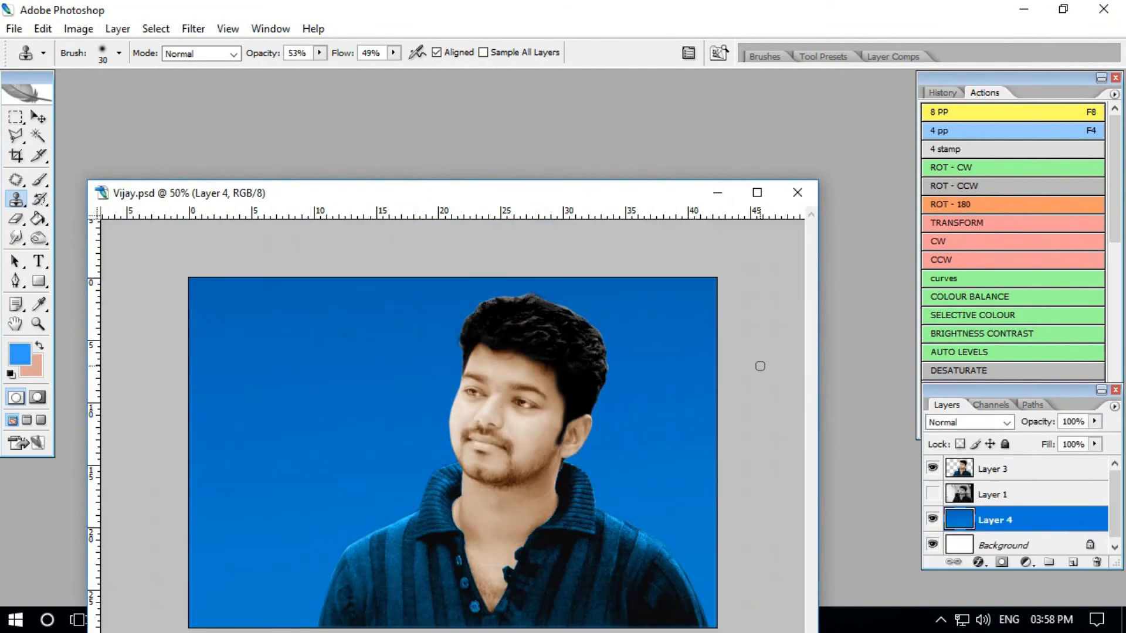
Step: Scale the pasted wallpaper layer down proportionally to 15.3% and position it behind the man
{"action": "key", "text": "f"}
{"action": "key", "text": "ctrl+minus"}
{"action": "key", "text": "v"}
{"action": "left_click_drag", "start_coordinate": [440, 263], "coordinate": [657, 356]}
{"action": "left_click_drag", "start_coordinate": [677, 404], "coordinate": [205, 182]}
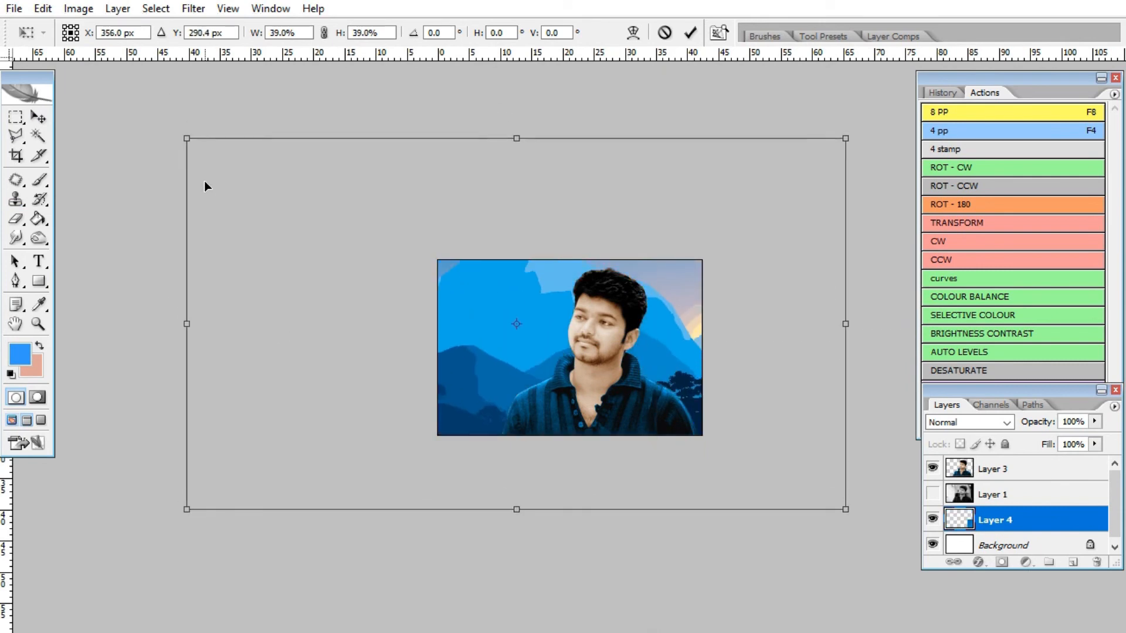
{"action": "left_click_drag", "start_coordinate": [182, 133], "coordinate": [305, 183]}
{"action": "left_click_drag", "start_coordinate": [476, 292], "coordinate": [501, 293]}
{"action": "left_click_drag", "start_coordinate": [321, 203], "coordinate": [408, 252]}
{"action": "left_click_drag", "start_coordinate": [487, 295], "coordinate": [512, 326]}
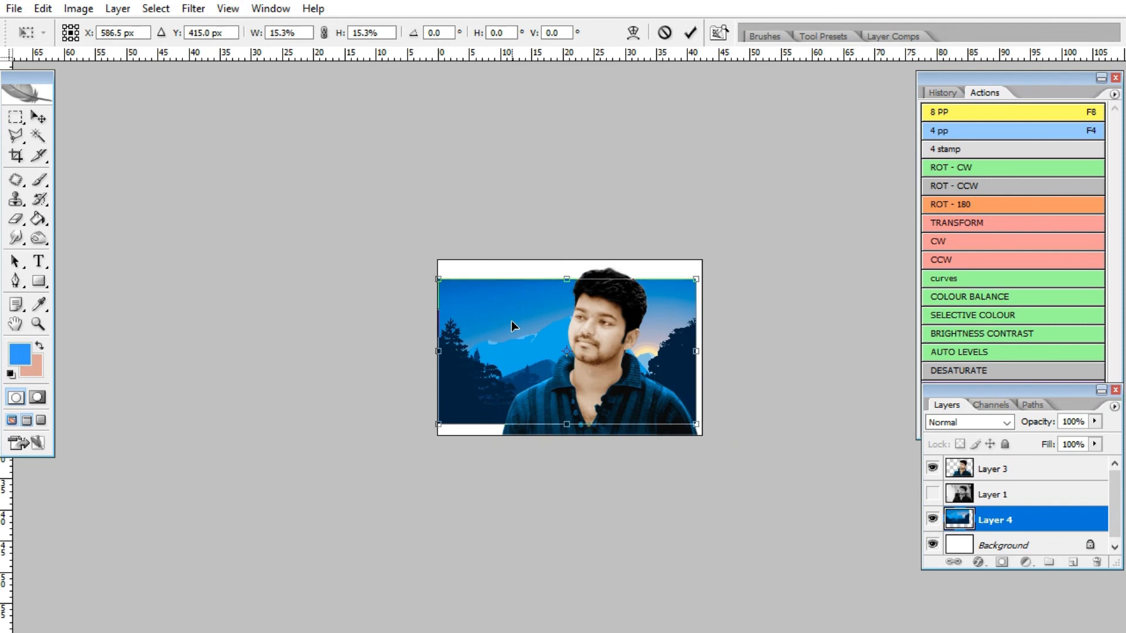
Step: Stretch the wallpaper layer to about 16.4% width and 18.5% height so it covers the whole canvas, and apply the transform
{"action": "left_click_drag", "start_coordinate": [696, 284], "coordinate": [706, 252]}
{"action": "left_click_drag", "start_coordinate": [575, 262], "coordinate": [576, 255]}
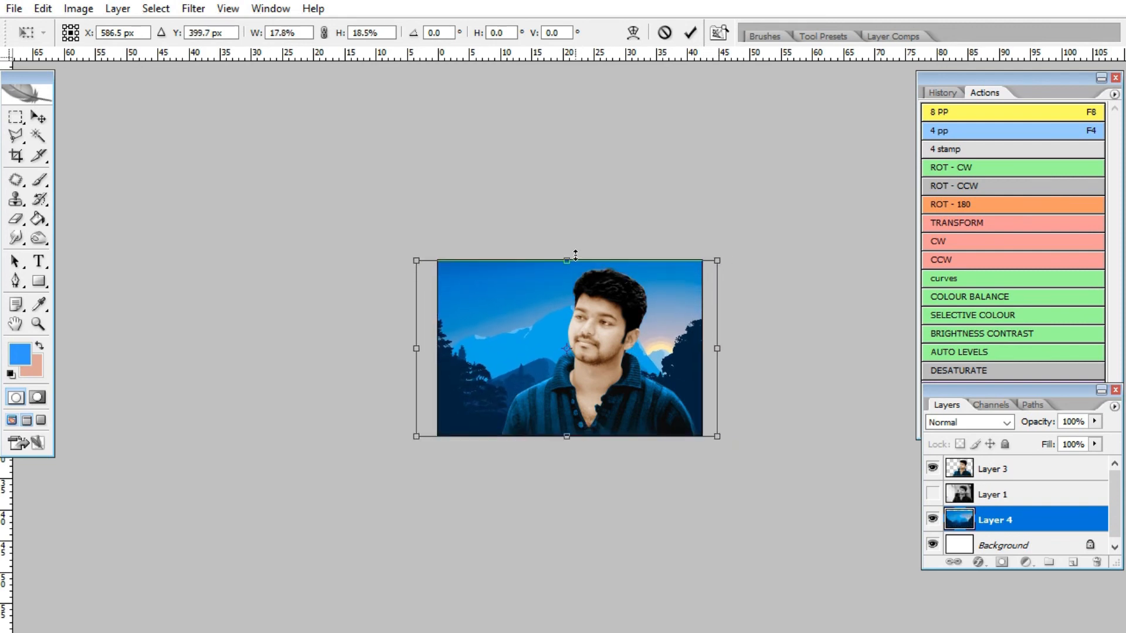
{"action": "left_click_drag", "start_coordinate": [428, 349], "coordinate": [425, 347]}
{"action": "left_click_drag", "start_coordinate": [726, 356], "coordinate": [707, 350]}
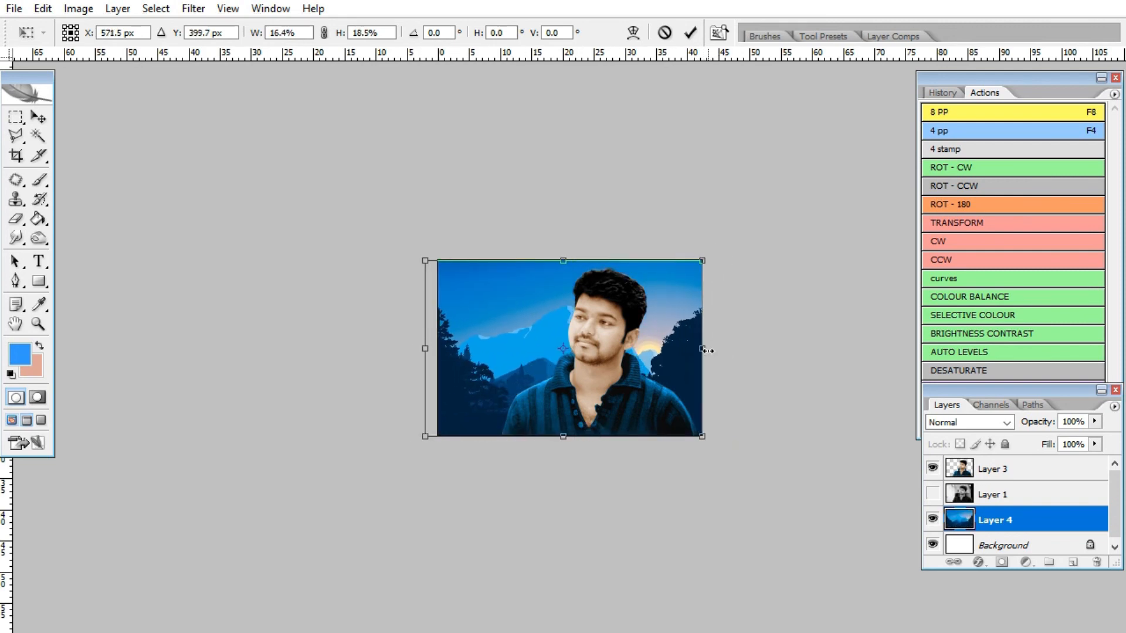
{"action": "left_click_drag", "start_coordinate": [569, 260], "coordinate": [571, 262]}
{"action": "key", "text": "Return"}
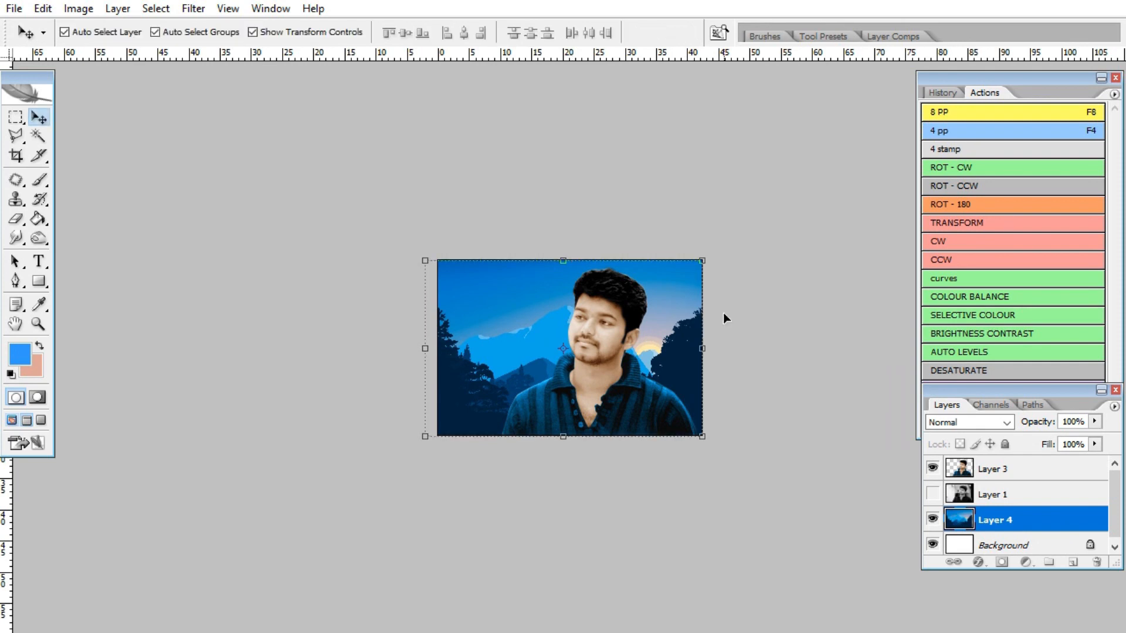
Step: Shift the wallpaper layer's hue to teal and slightly reduce its saturation with Hue/Saturation
{"action": "key", "text": "ctrl+plus"}
{"action": "key", "text": "ctrl+plus"}
{"action": "key", "text": "ctrl+plus"}
{"action": "left_click_drag", "start_coordinate": [723, 312], "coordinate": [580, 287]}
{"action": "left_click", "coordinate": [83, 10]}
{"action": "mouse_move", "coordinate": [201, 54]}
{"action": "left_click", "coordinate": [350, 171]}
{"action": "left_click_drag", "start_coordinate": [872, 322], "coordinate": [848, 323]}
{"action": "mouse_move", "coordinate": [873, 368]}
{"action": "left_mouse_down"}
{"action": "mouse_move", "coordinate": [836, 372]}
{"action": "mouse_move", "coordinate": [855, 368]}
{"action": "left_mouse_up"}
{"action": "left_click", "coordinate": [1049, 278]}
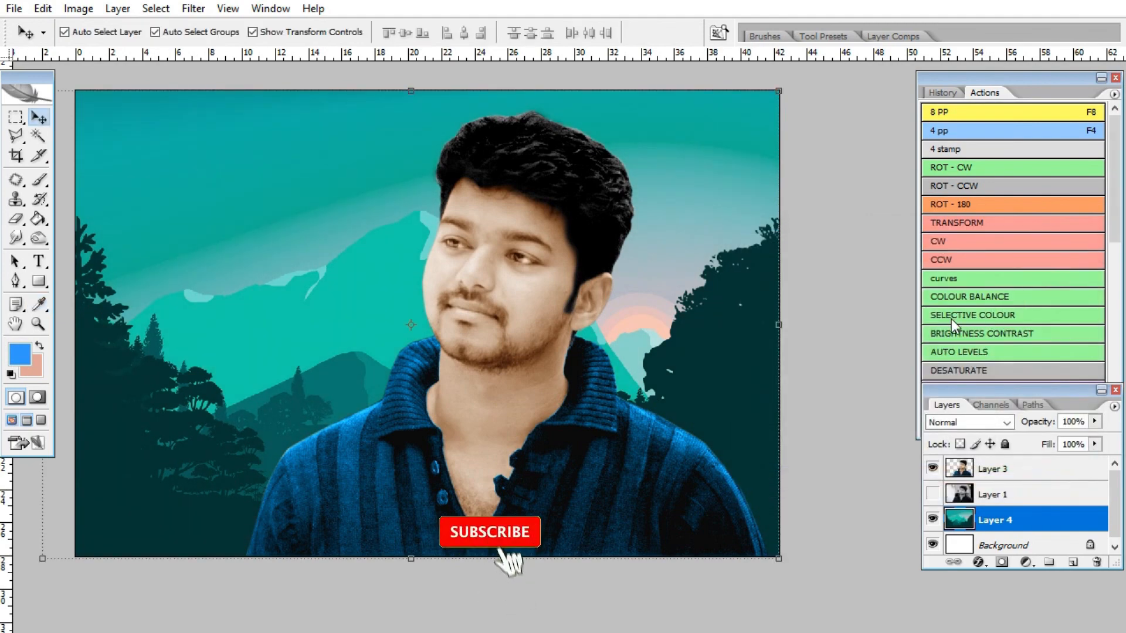
Step: Boost the wallpaper layer's brightness and contrast with a Curves adjustment
{"action": "key", "text": "ctrl+m"}
{"action": "left_click", "coordinate": [298, 143]}
{"action": "key", "text": "v"}
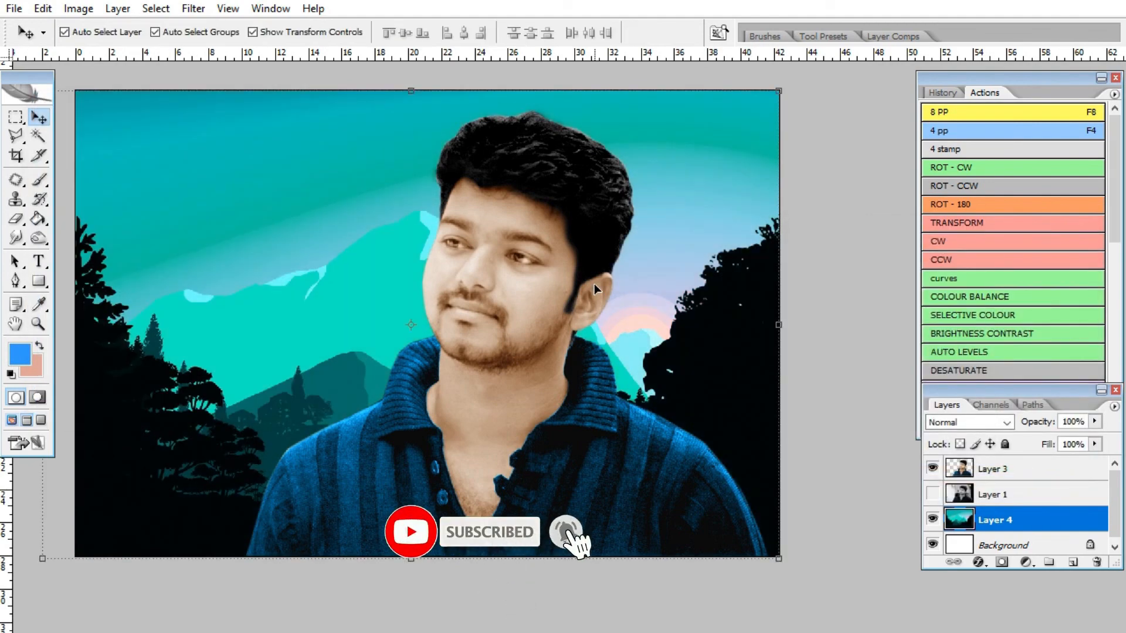
Step: Compare the finished composition with the original black-and-white photo by toggling Layer 1 and Layer 3, leaving Layer 1 hidden
{"action": "key", "text": "ctrl+minus"}
{"action": "left_click", "coordinate": [932, 494]}
{"action": "left_click", "coordinate": [933, 469]}
{"action": "left_click", "coordinate": [933, 469]}
{"action": "left_click", "coordinate": [933, 469]}
{"action": "left_click", "coordinate": [933, 469]}
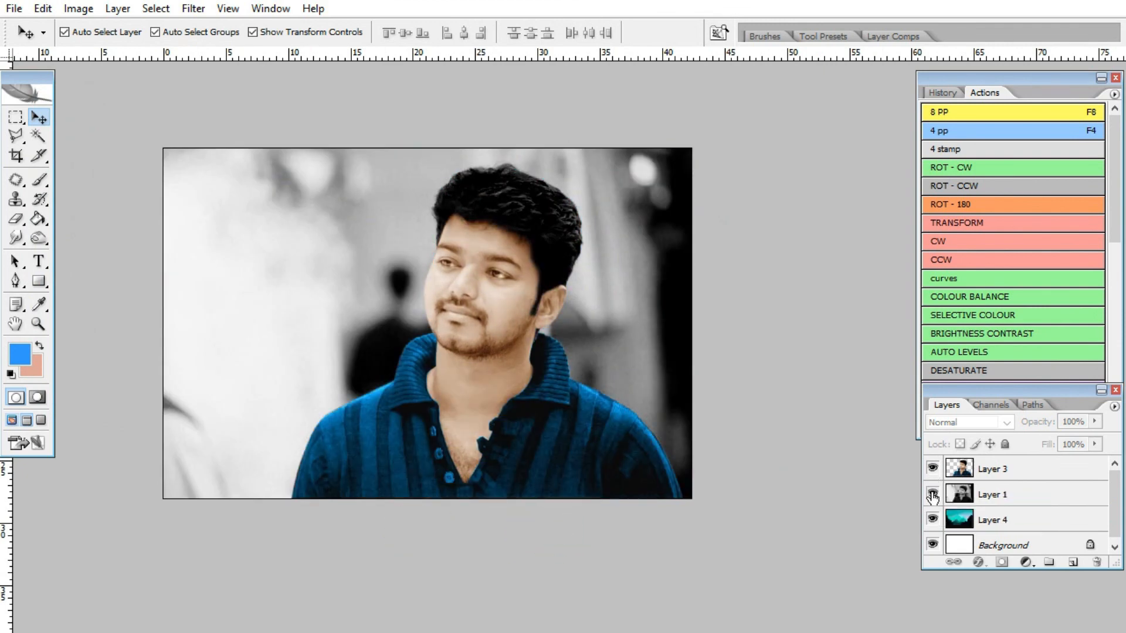
{"action": "left_click", "coordinate": [932, 494]}
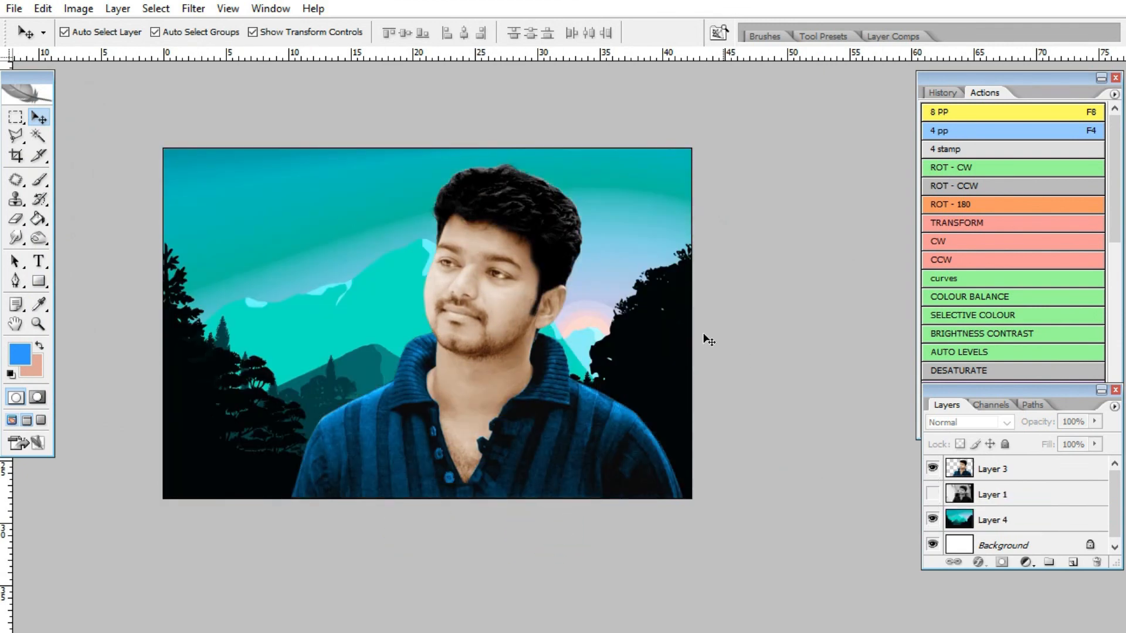
Step: Save a JPEG copy of the finished picture to the Desktop as Vijay.jpg
{"action": "key", "text": "f"}
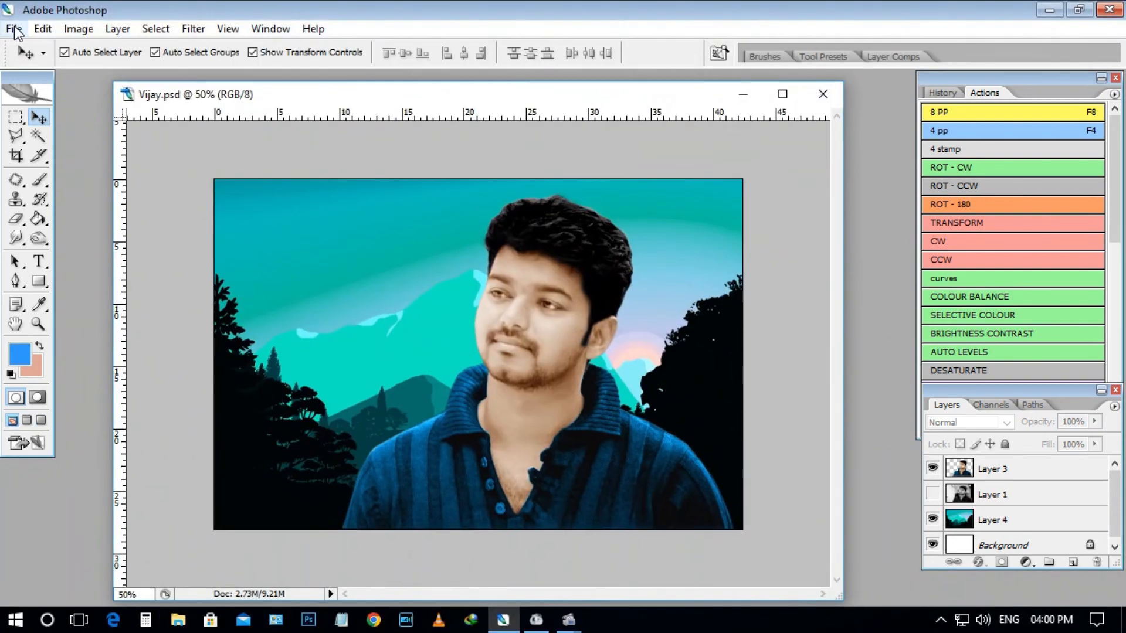
{"action": "left_click", "coordinate": [14, 28]}
{"action": "left_click", "coordinate": [107, 220]}
{"action": "left_click", "coordinate": [51, 152]}
{"action": "left_click", "coordinate": [203, 389]}
{"action": "left_click", "coordinate": [203, 476]}
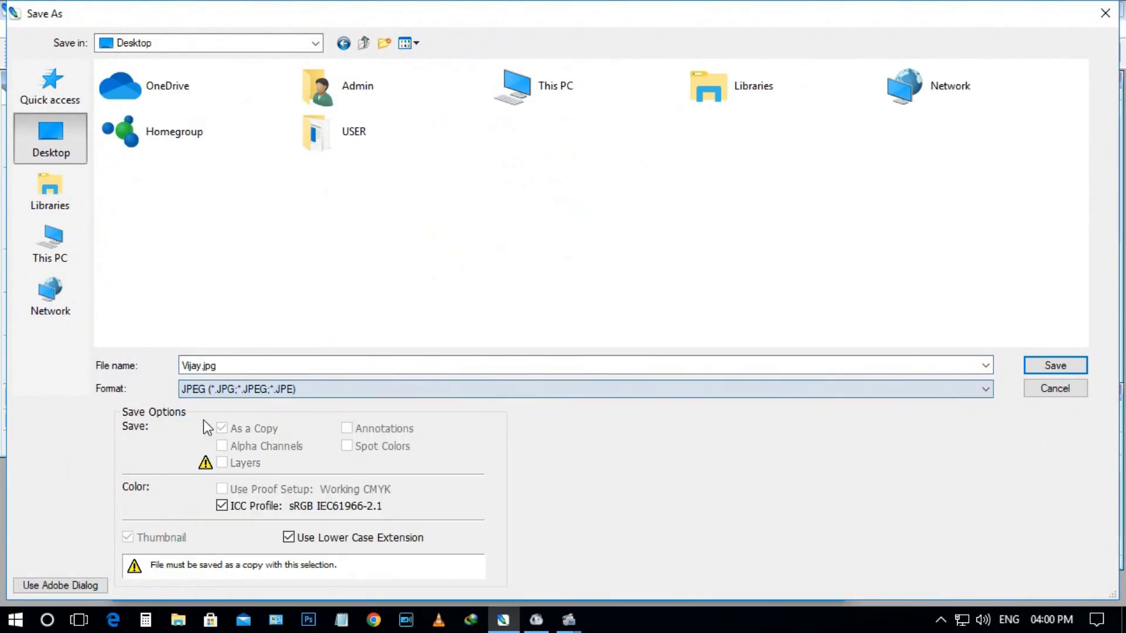
{"action": "left_click", "coordinate": [1055, 365]}
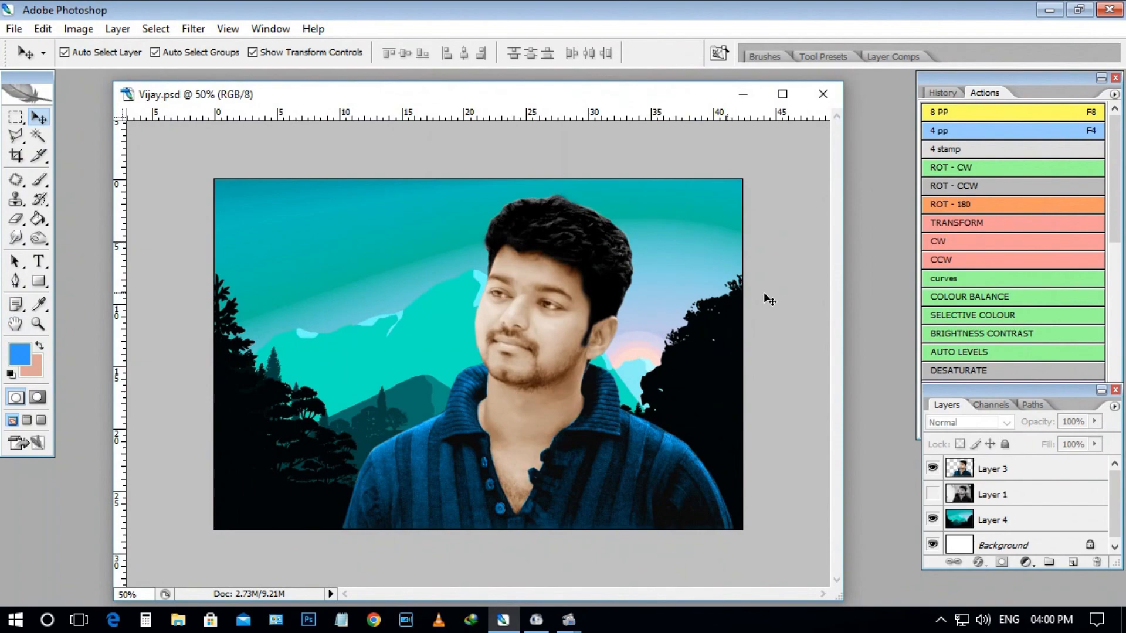
{"action": "left_click", "coordinate": [568, 620]}
{"action": "left_click", "coordinate": [659, 254]}
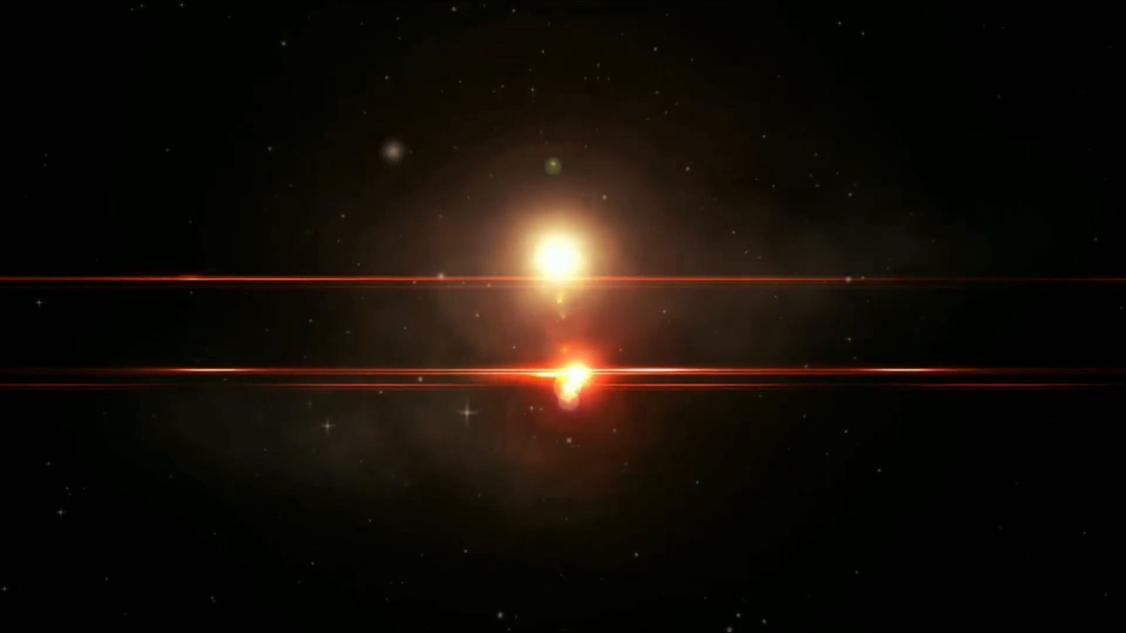